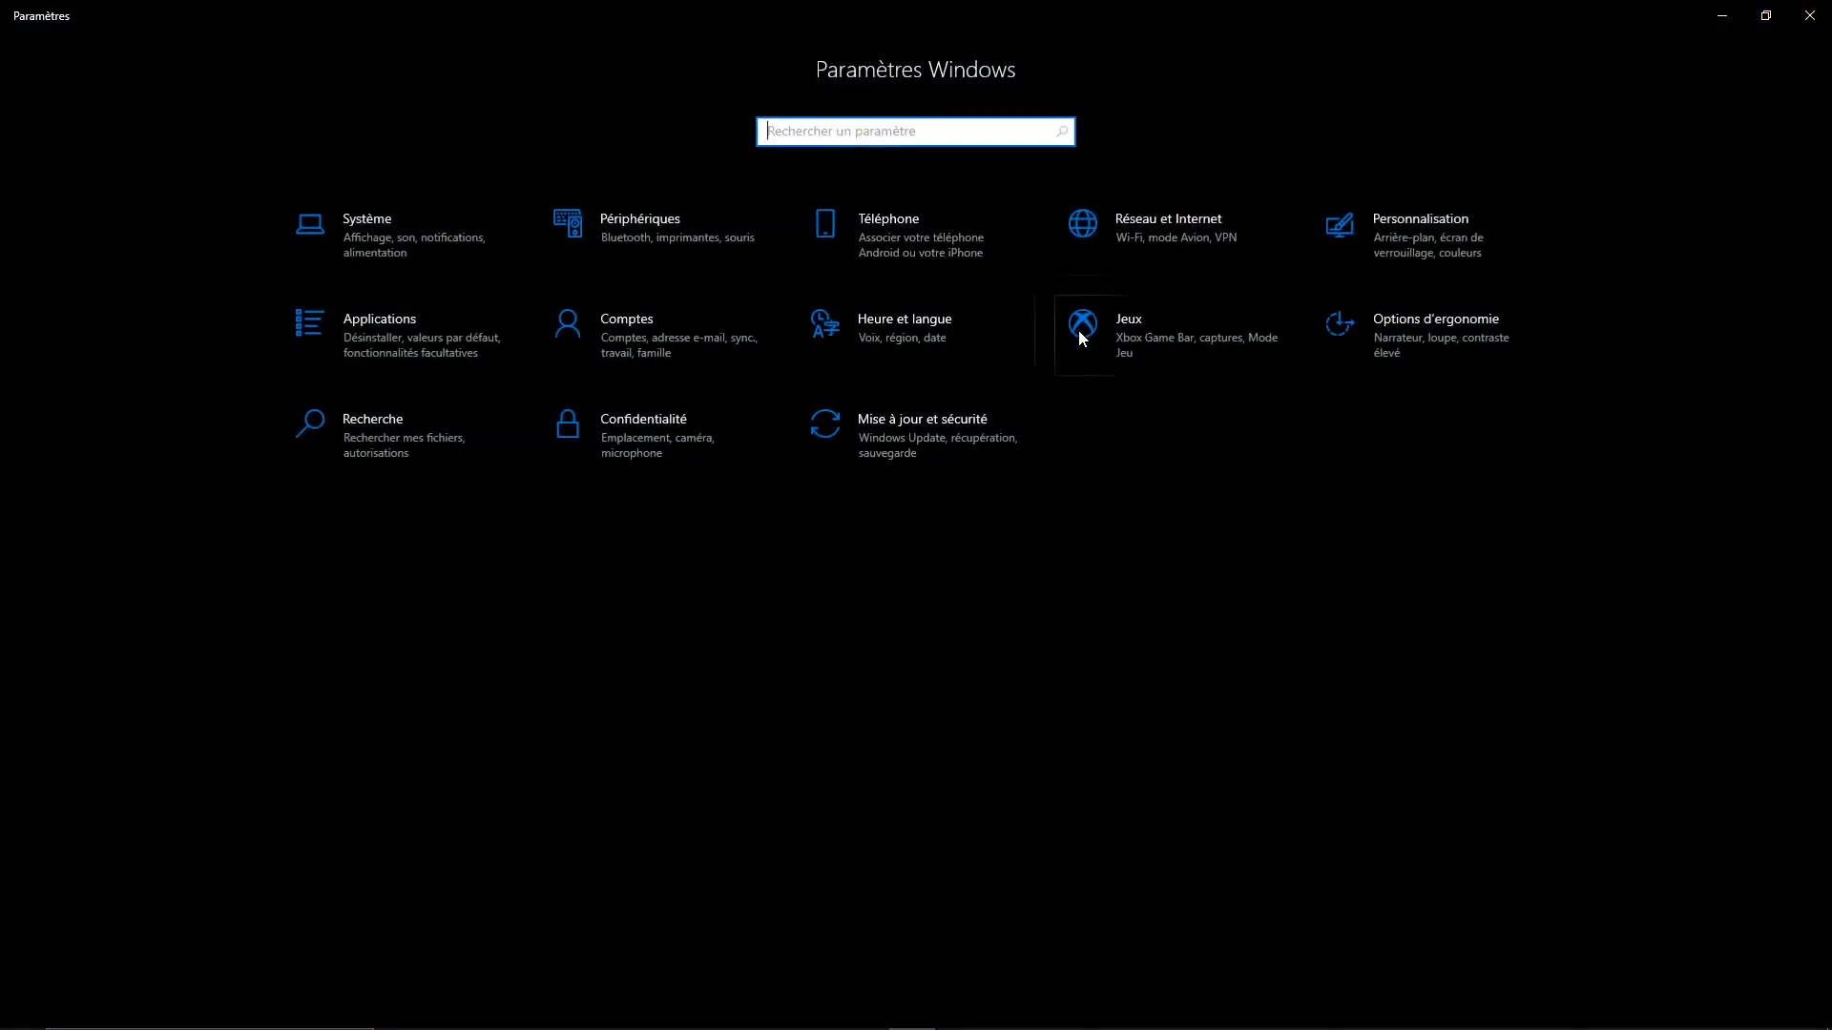
Go through the PC reset options in Récupération with Supprimer tout and Téléchargement dans le cloud, hiding the Libérer de l'espace notification.
{"action": "left_click", "coordinate": [988, 444]}
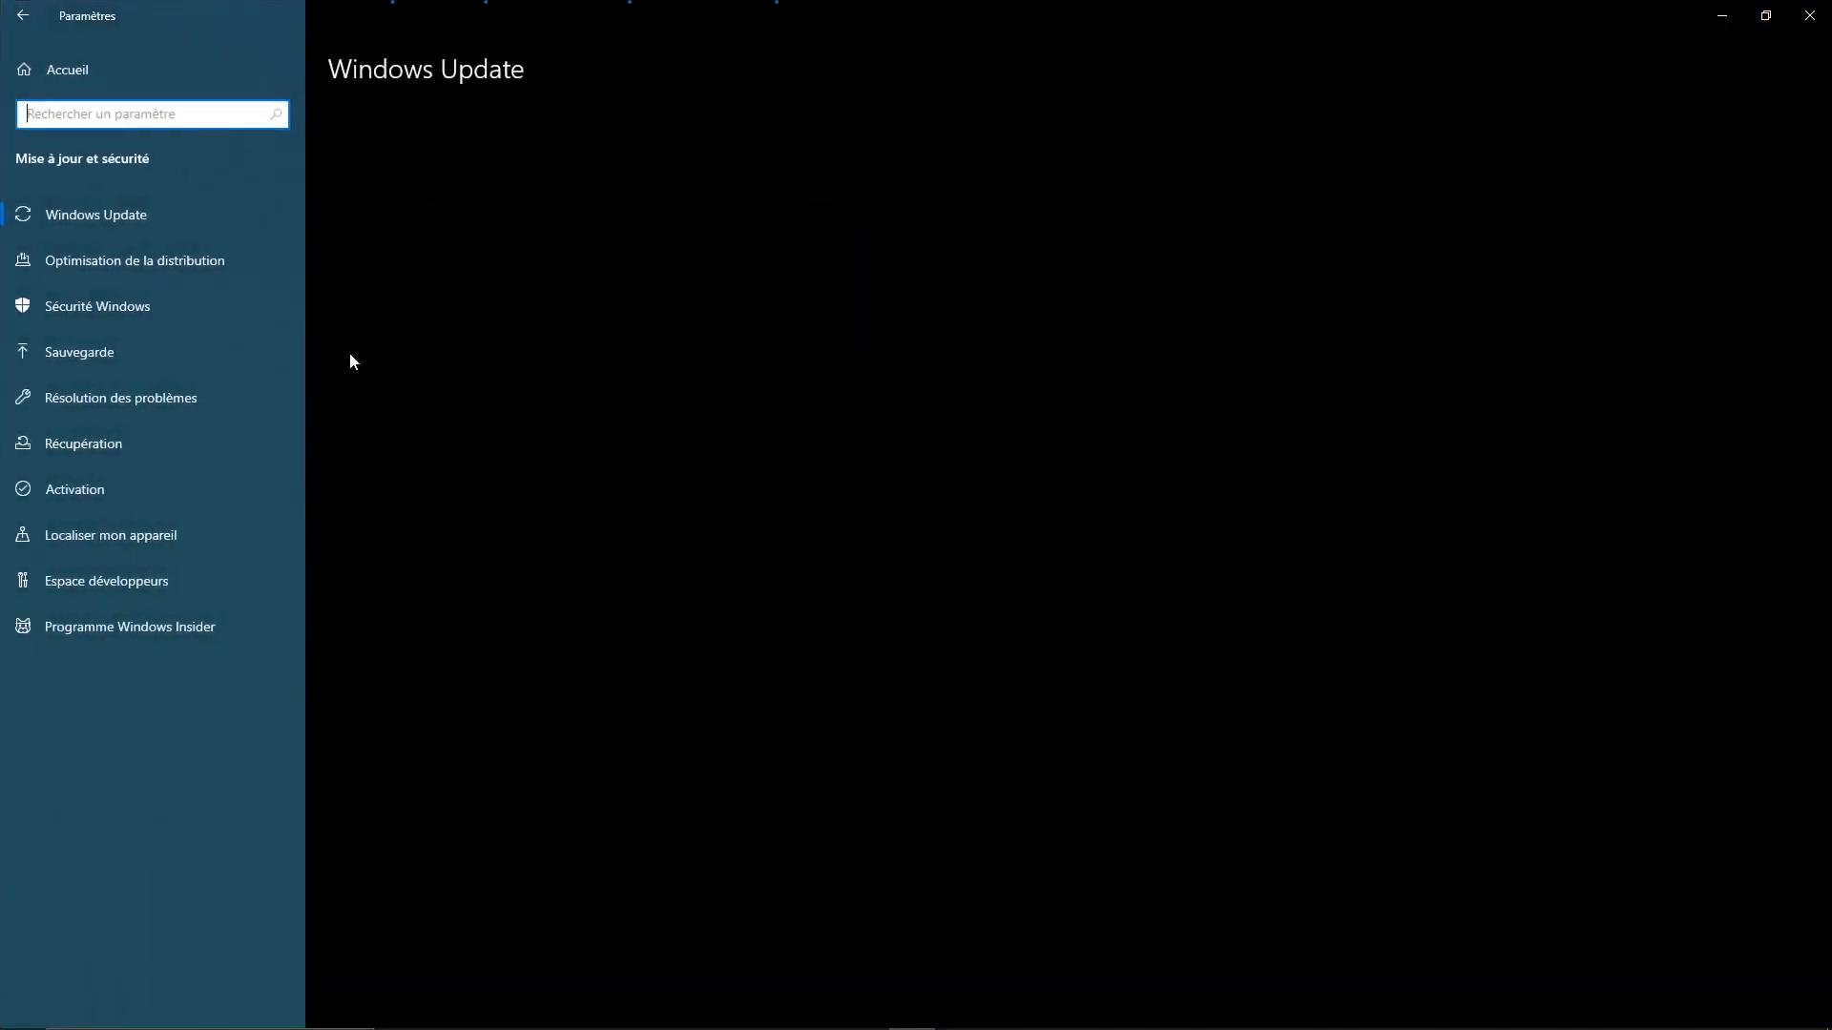
{"action": "left_click", "coordinate": [116, 445]}
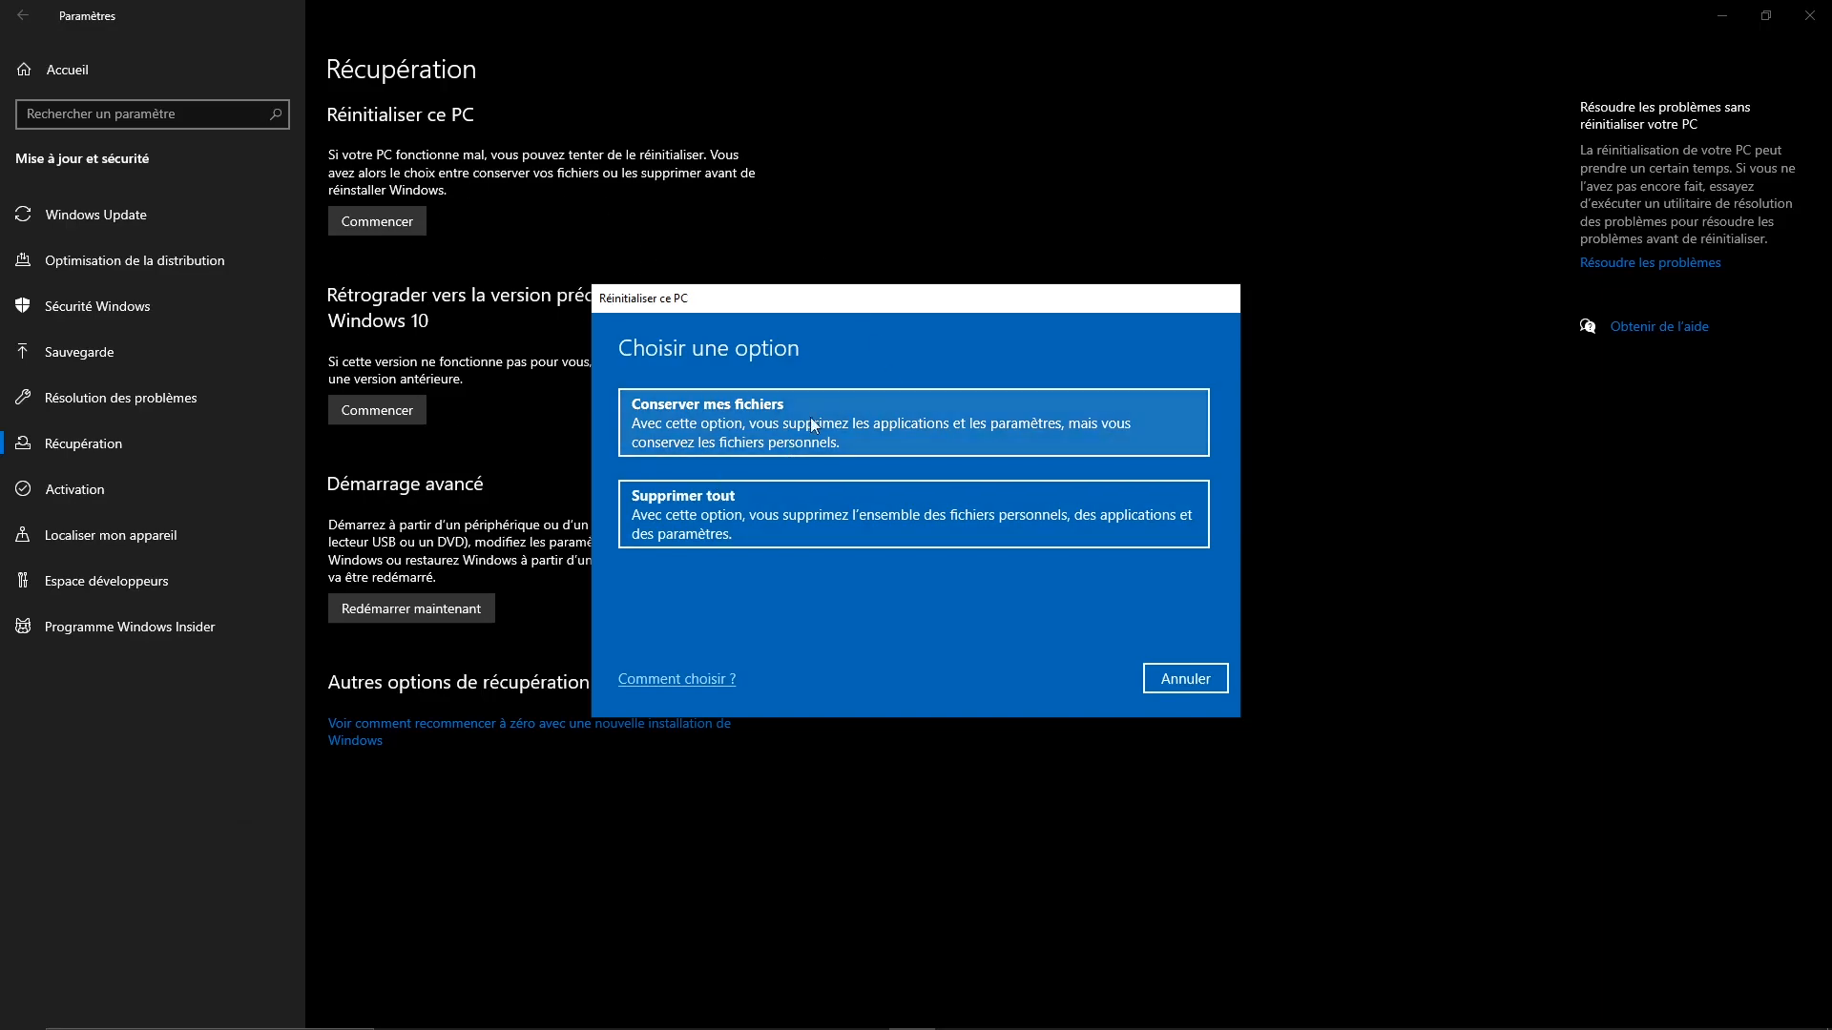
{"action": "left_click", "coordinate": [819, 531]}
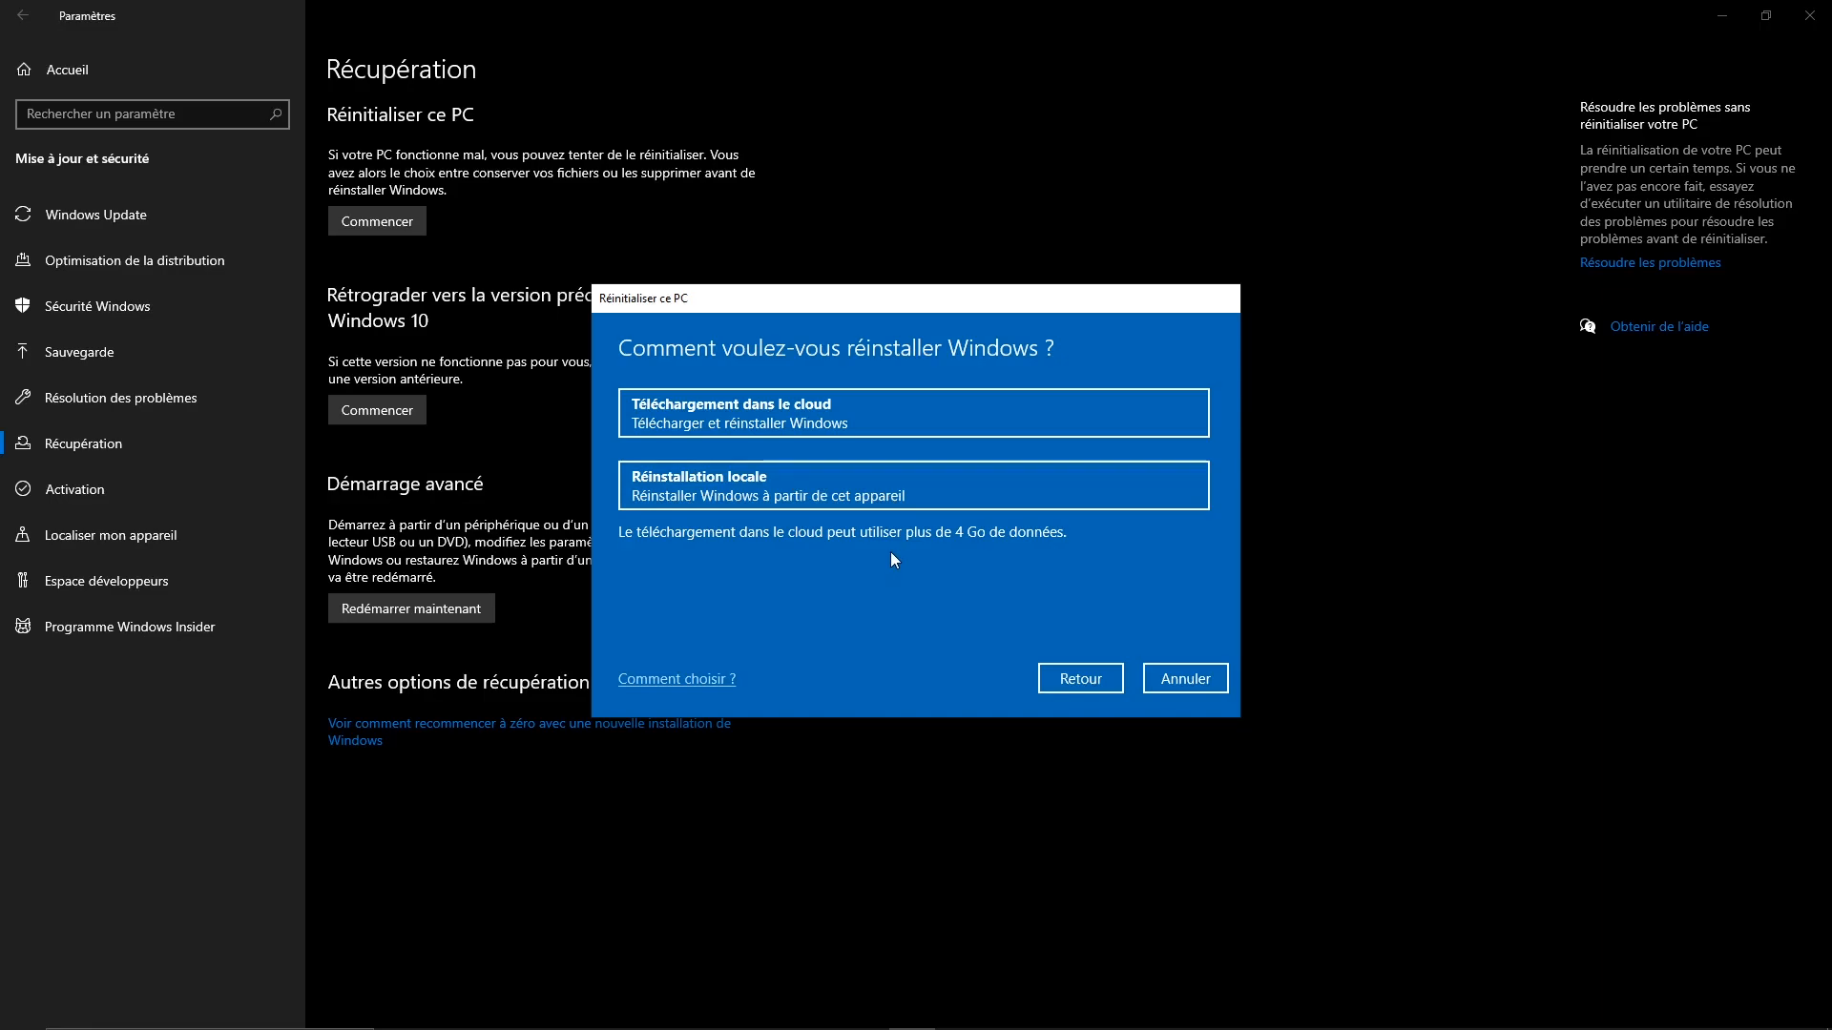
{"action": "left_click", "coordinate": [746, 424]}
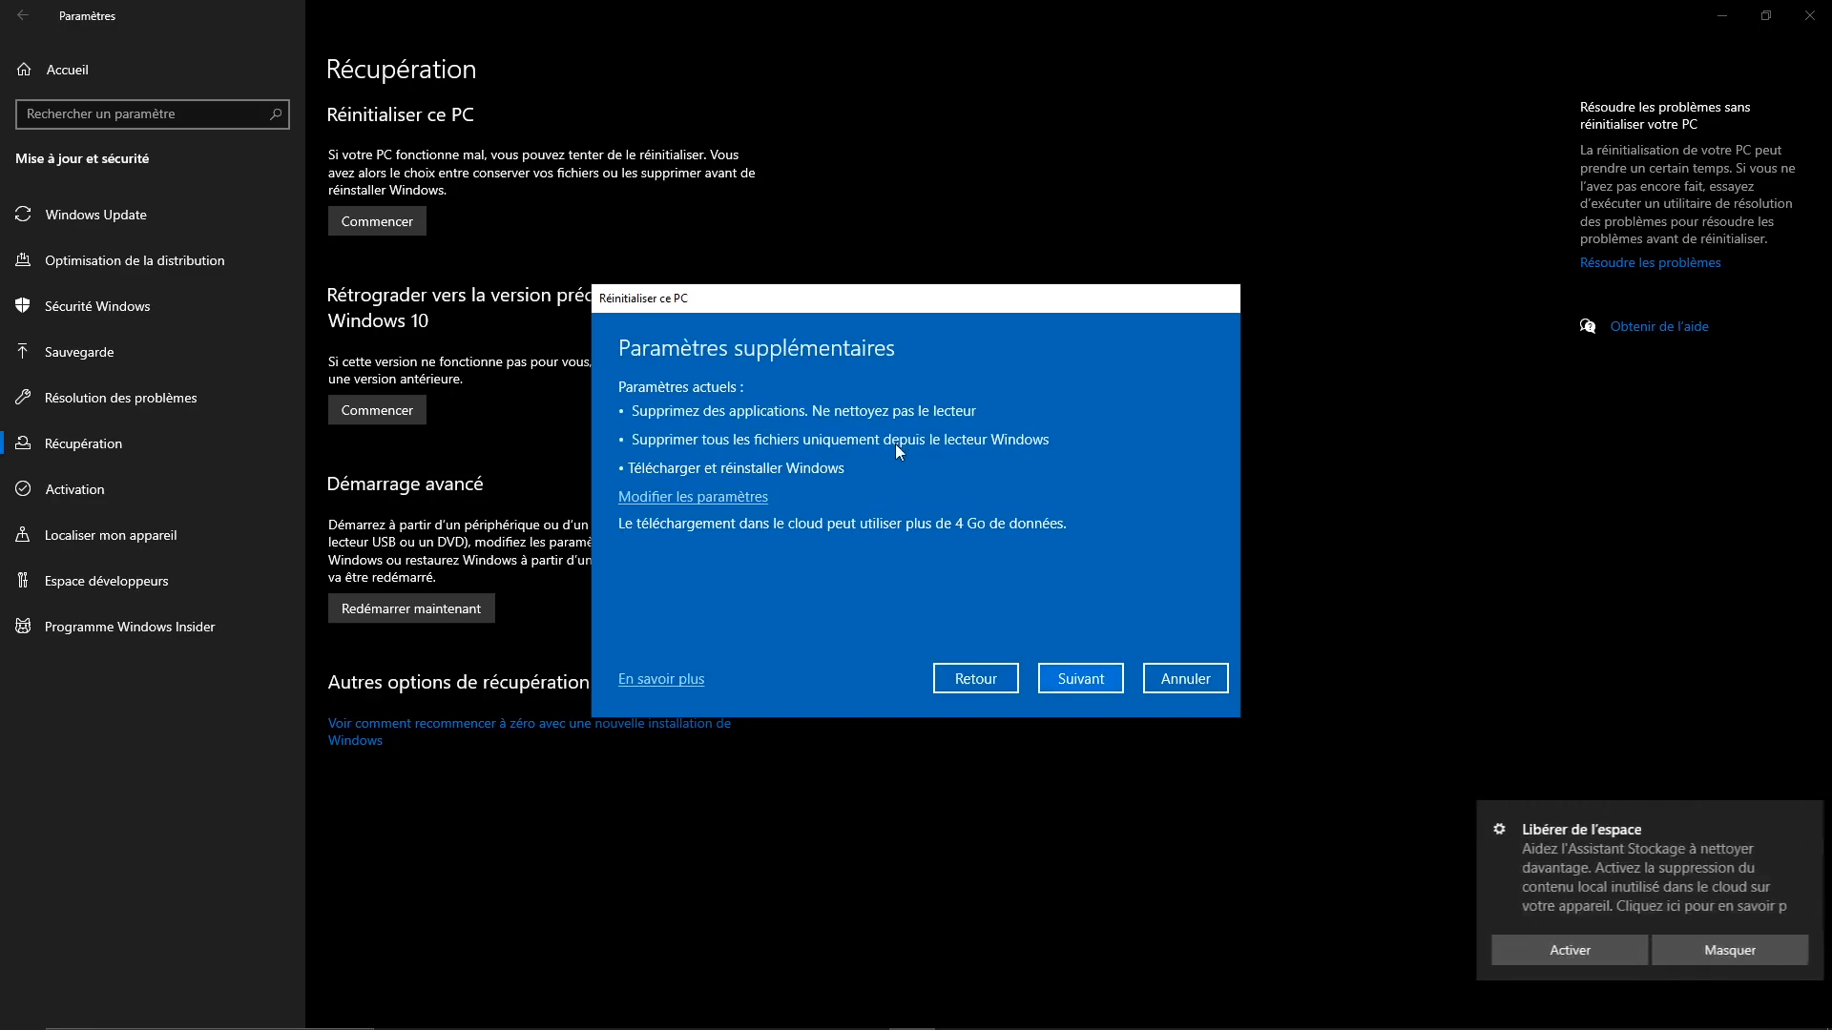
{"action": "left_click", "coordinate": [1689, 945]}
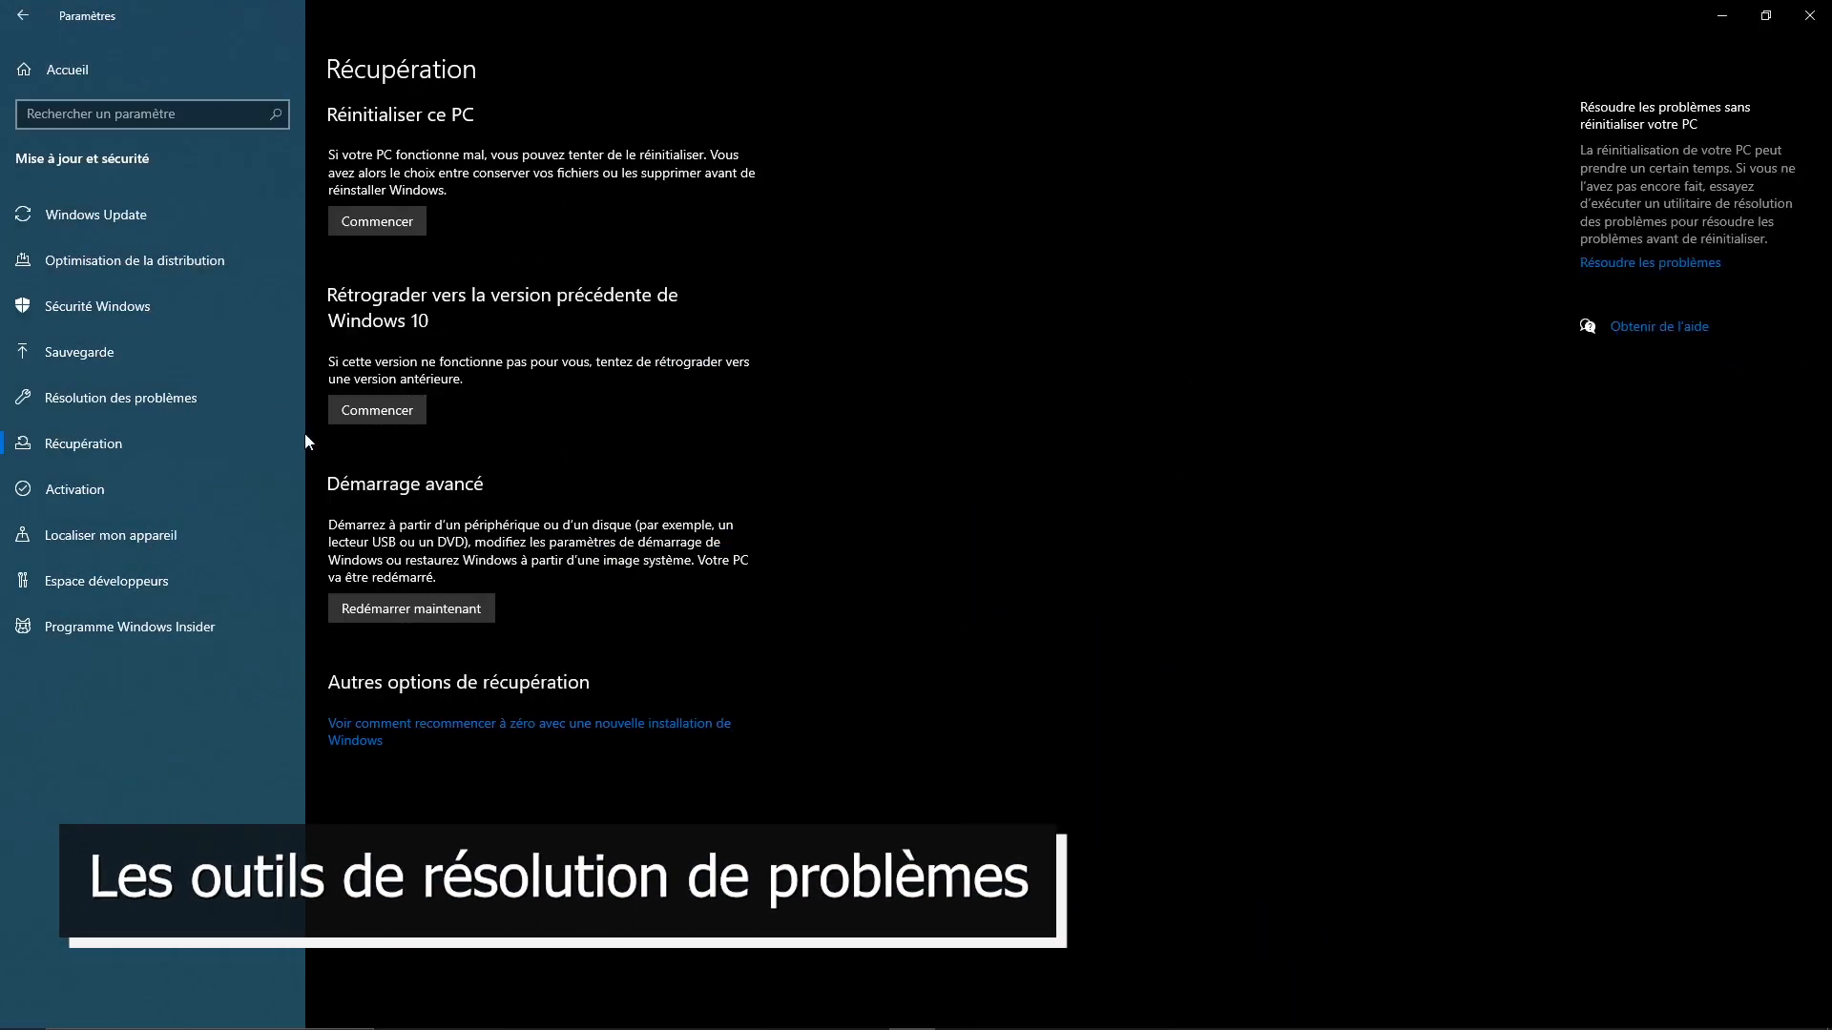
Review the available choices for running recommended troubleshooters under Résolution des problèmes.
{"action": "left_click", "coordinate": [254, 408]}
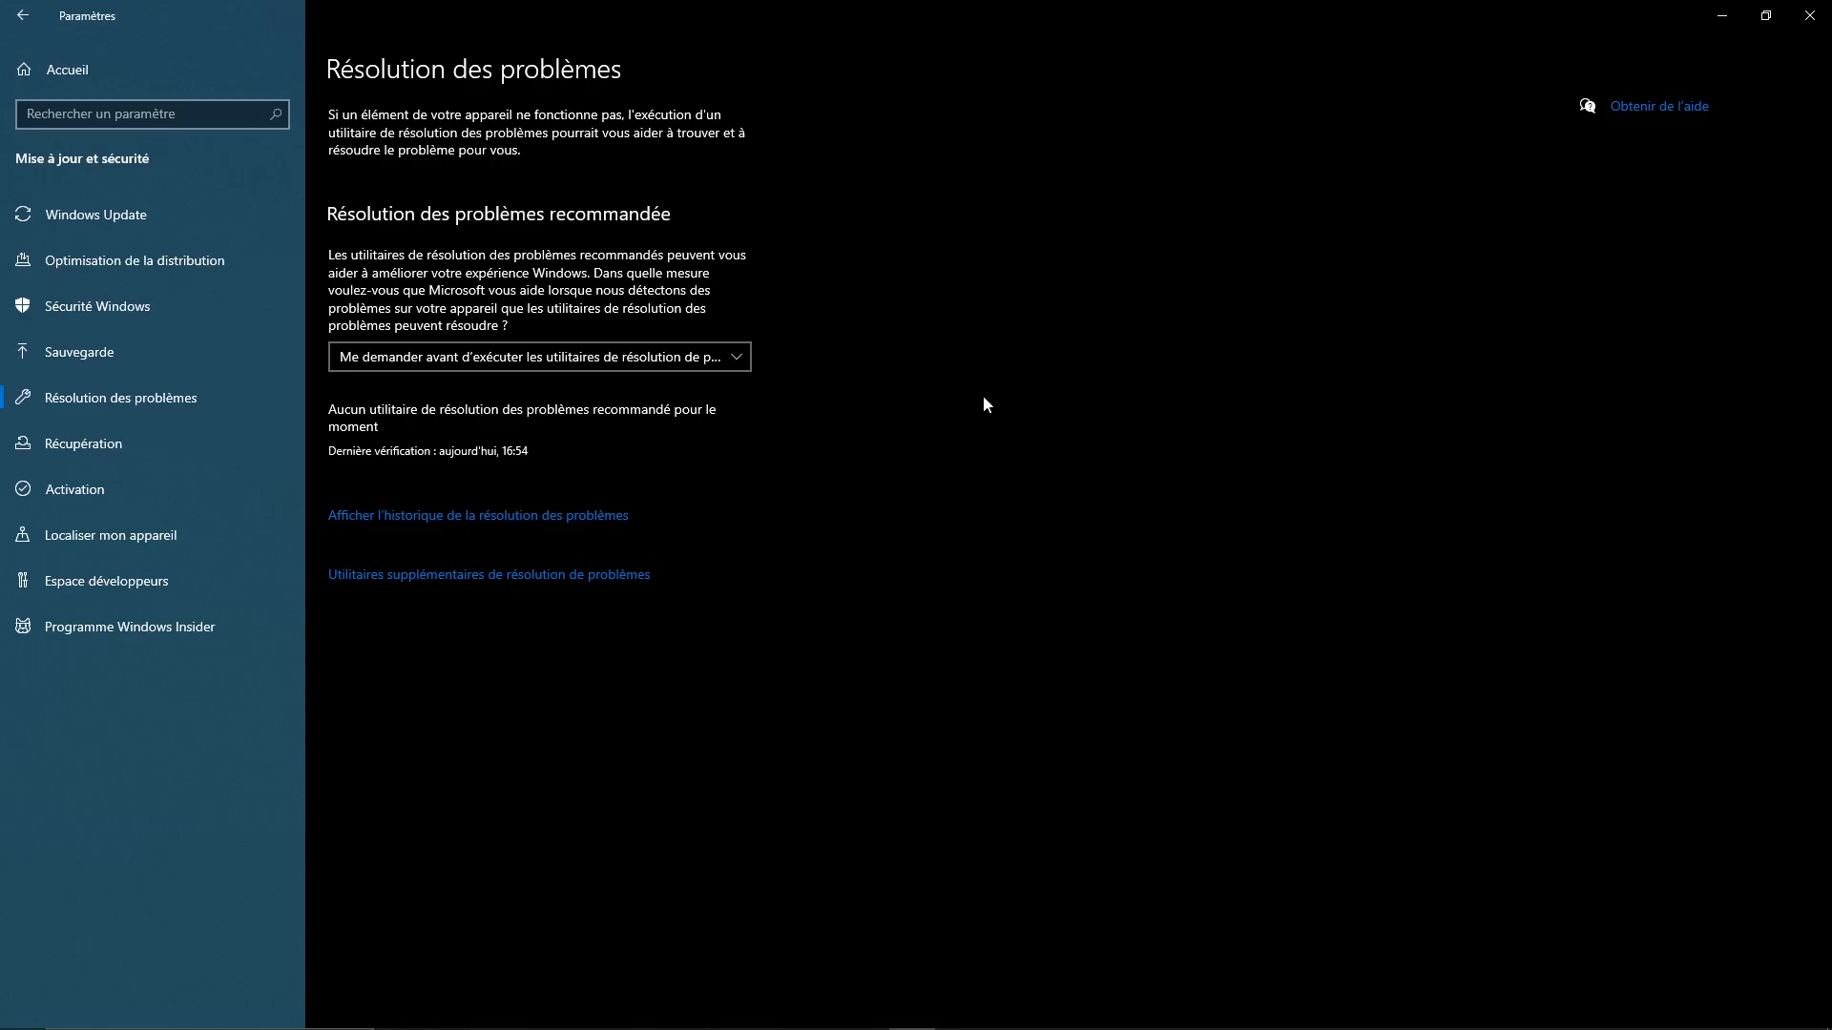
{"action": "left_click", "coordinate": [579, 369]}
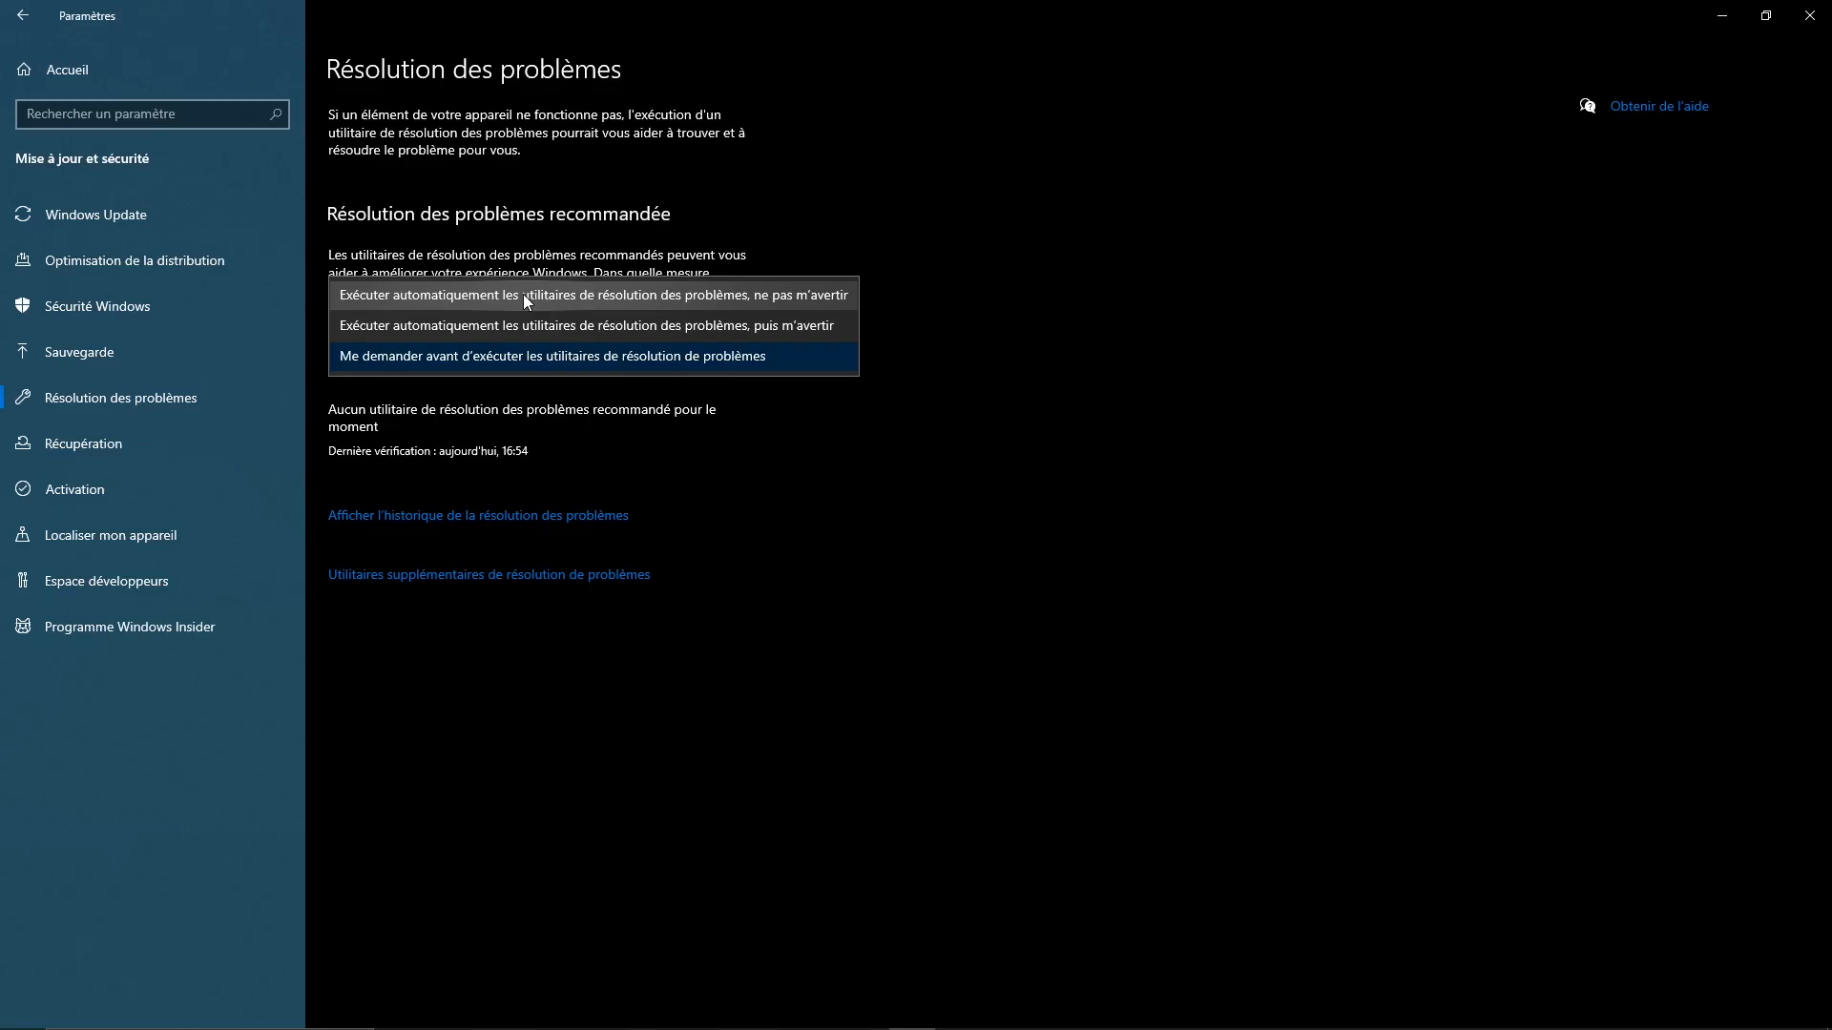
{"action": "left_click", "coordinate": [1156, 721]}
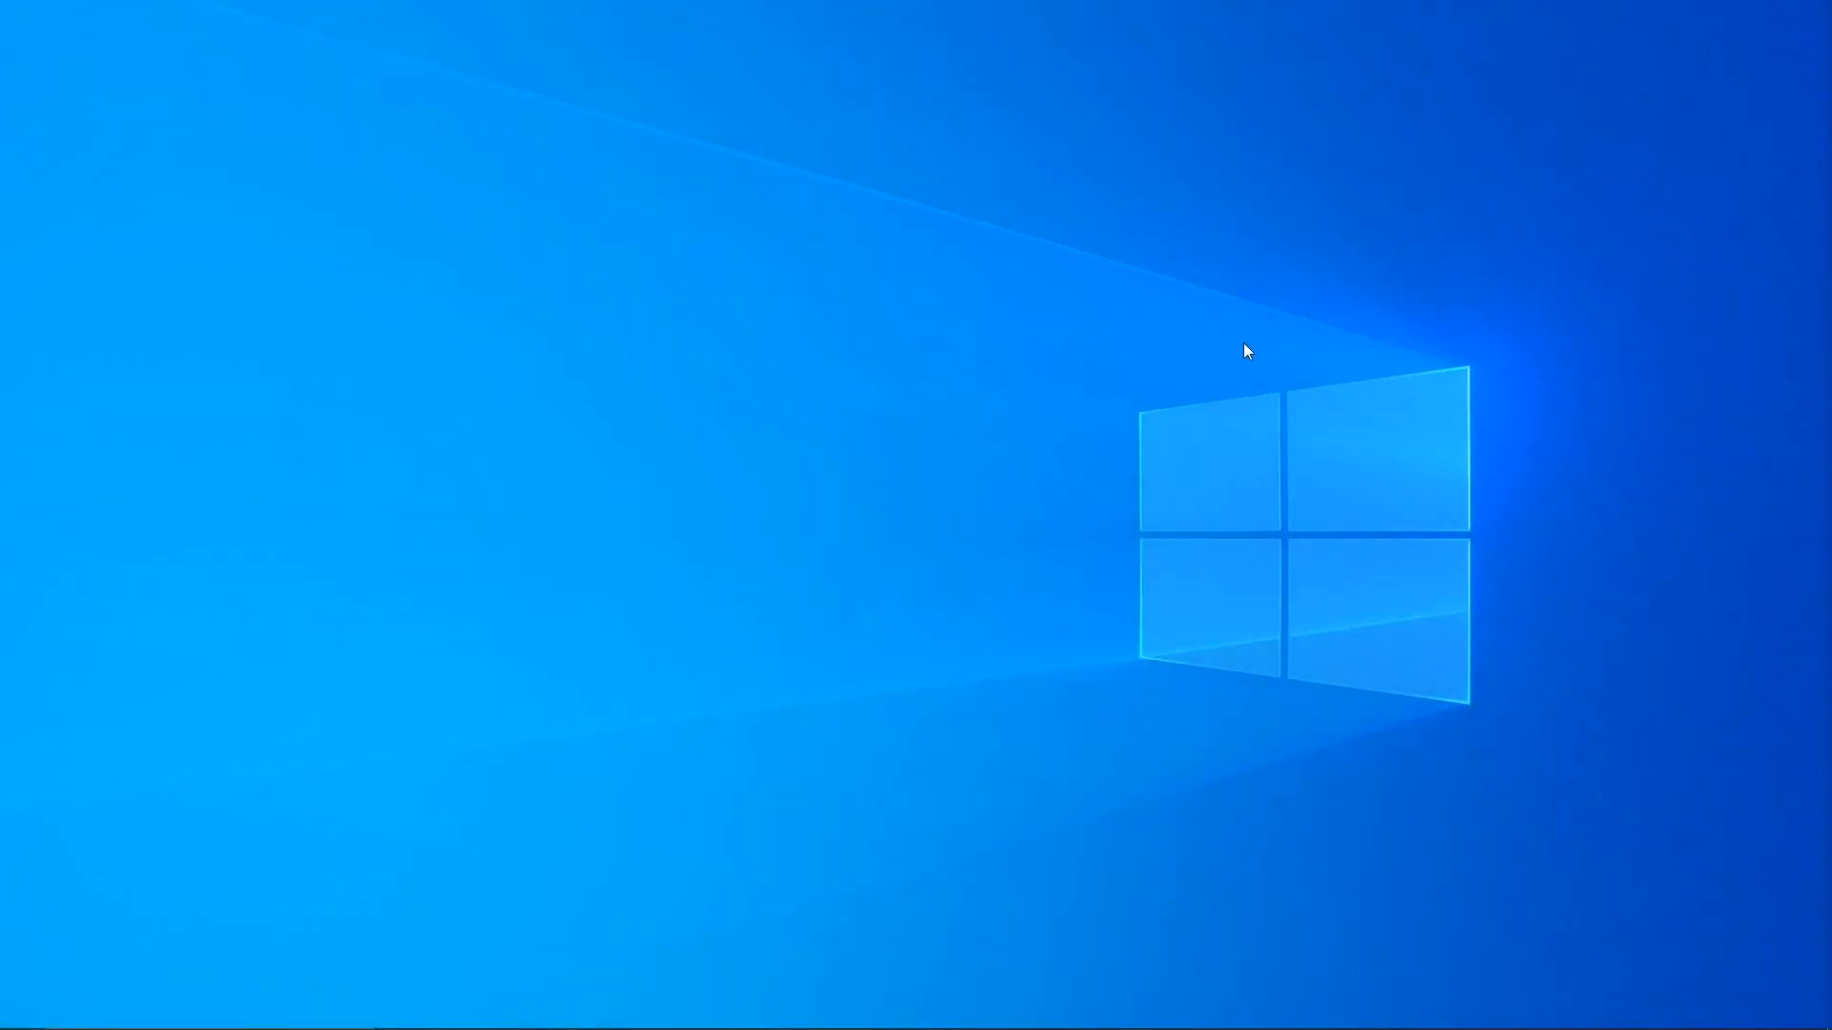
Open the advanced options of Optimisation de la distribution from the Windows Update settings.
{"action": "key", "text": "super+i"}
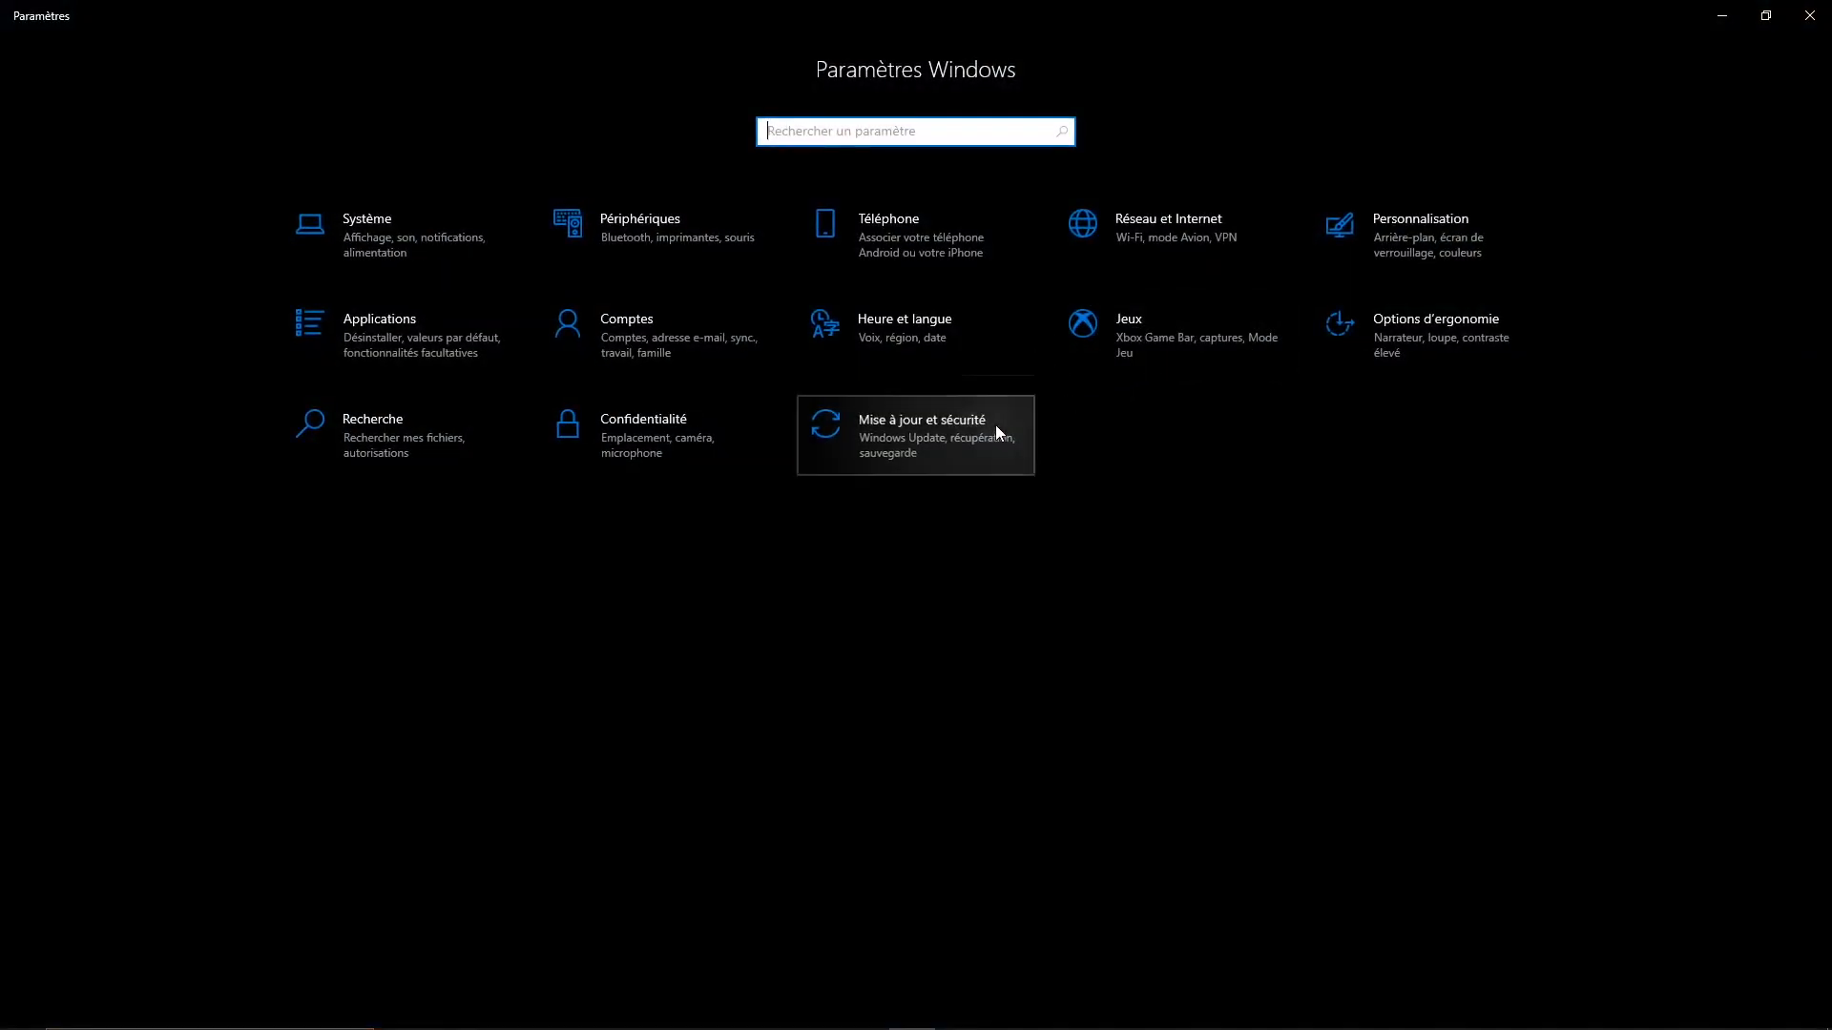
{"action": "left_click", "coordinate": [995, 426]}
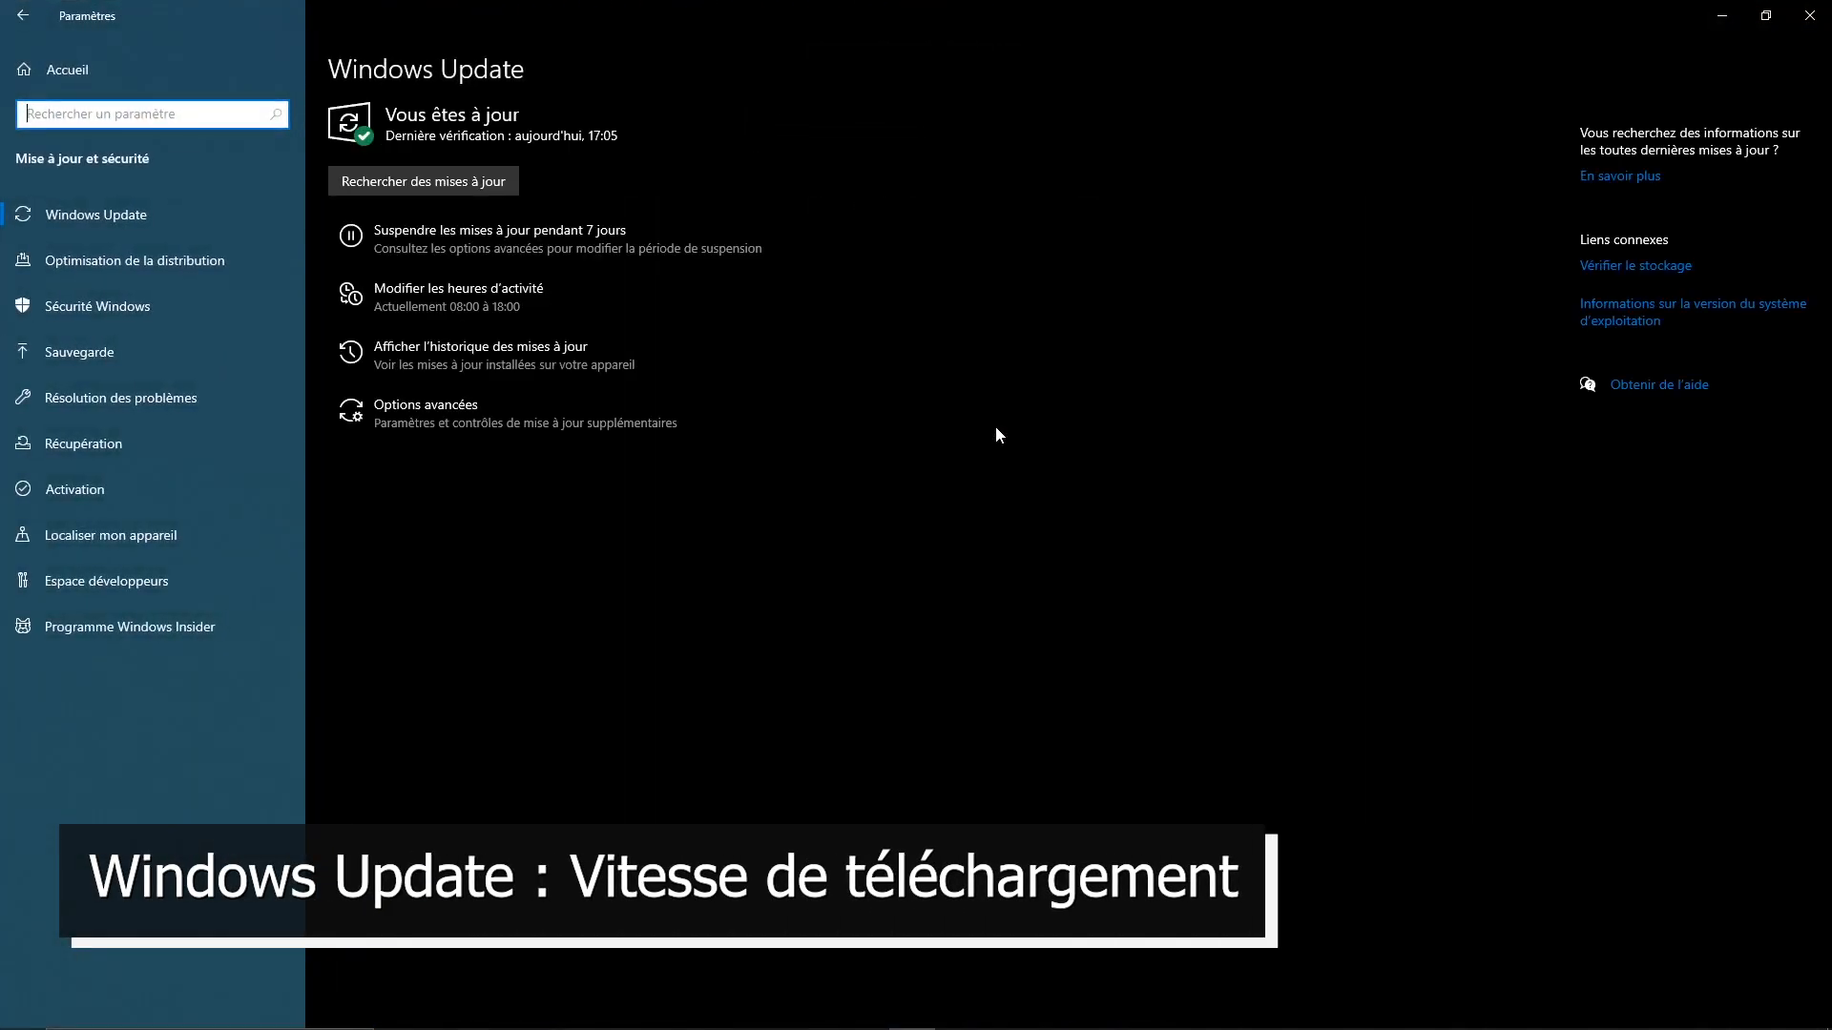
{"action": "left_click", "coordinate": [532, 421]}
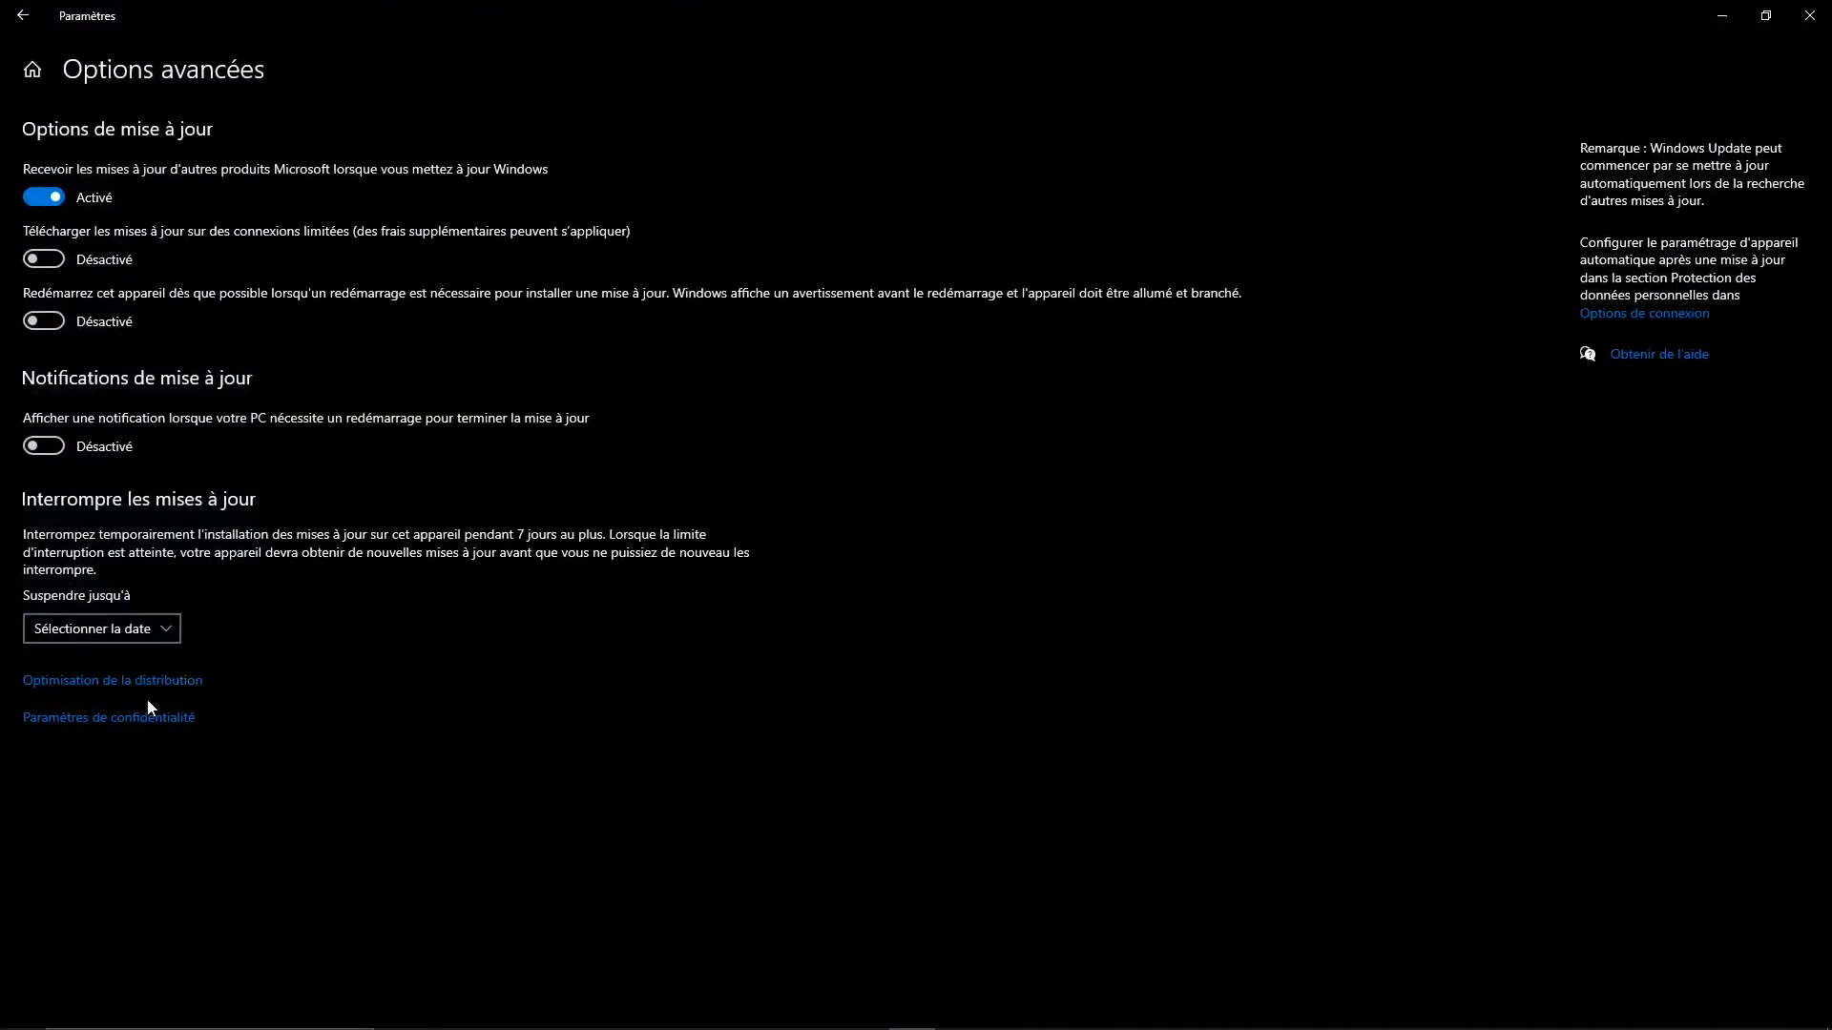
{"action": "left_click", "coordinate": [161, 685]}
{"action": "left_click", "coordinate": [428, 630]}
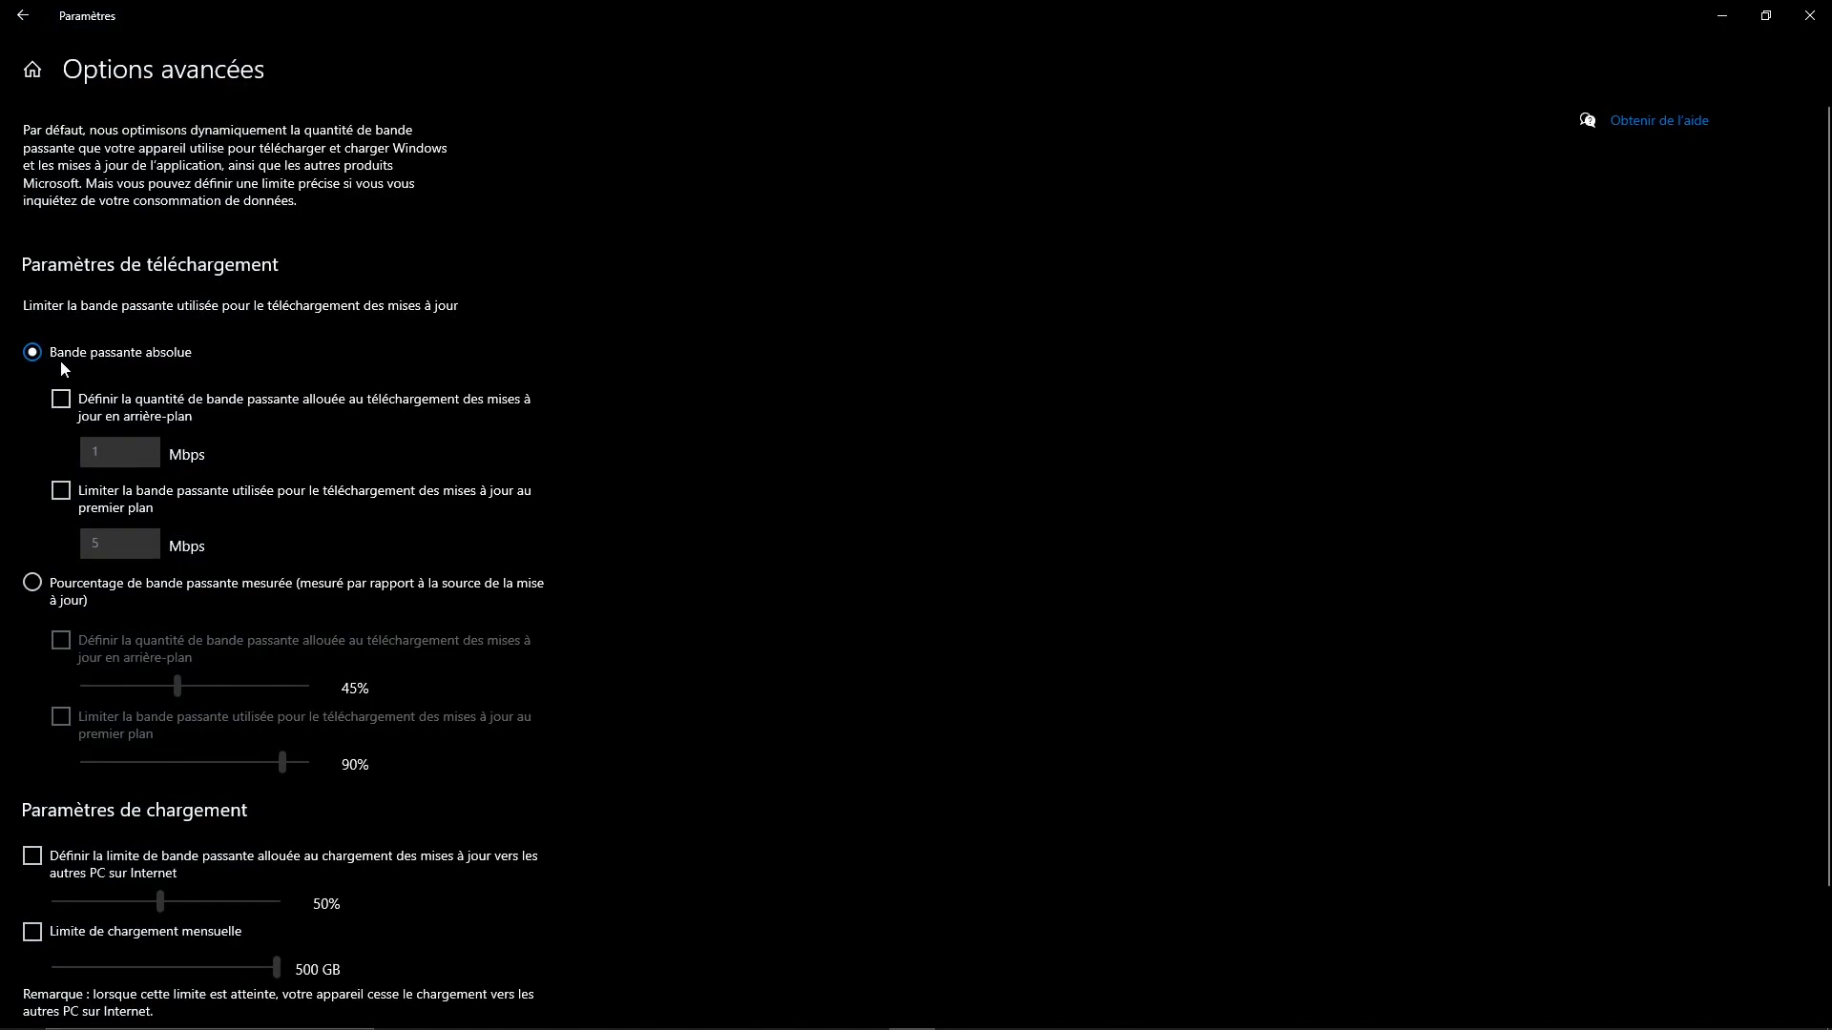
Turn the absolute bandwidth limit for background update downloads on and back off.
{"action": "left_click", "coordinate": [76, 401]}
{"action": "key", "text": "Tab"}
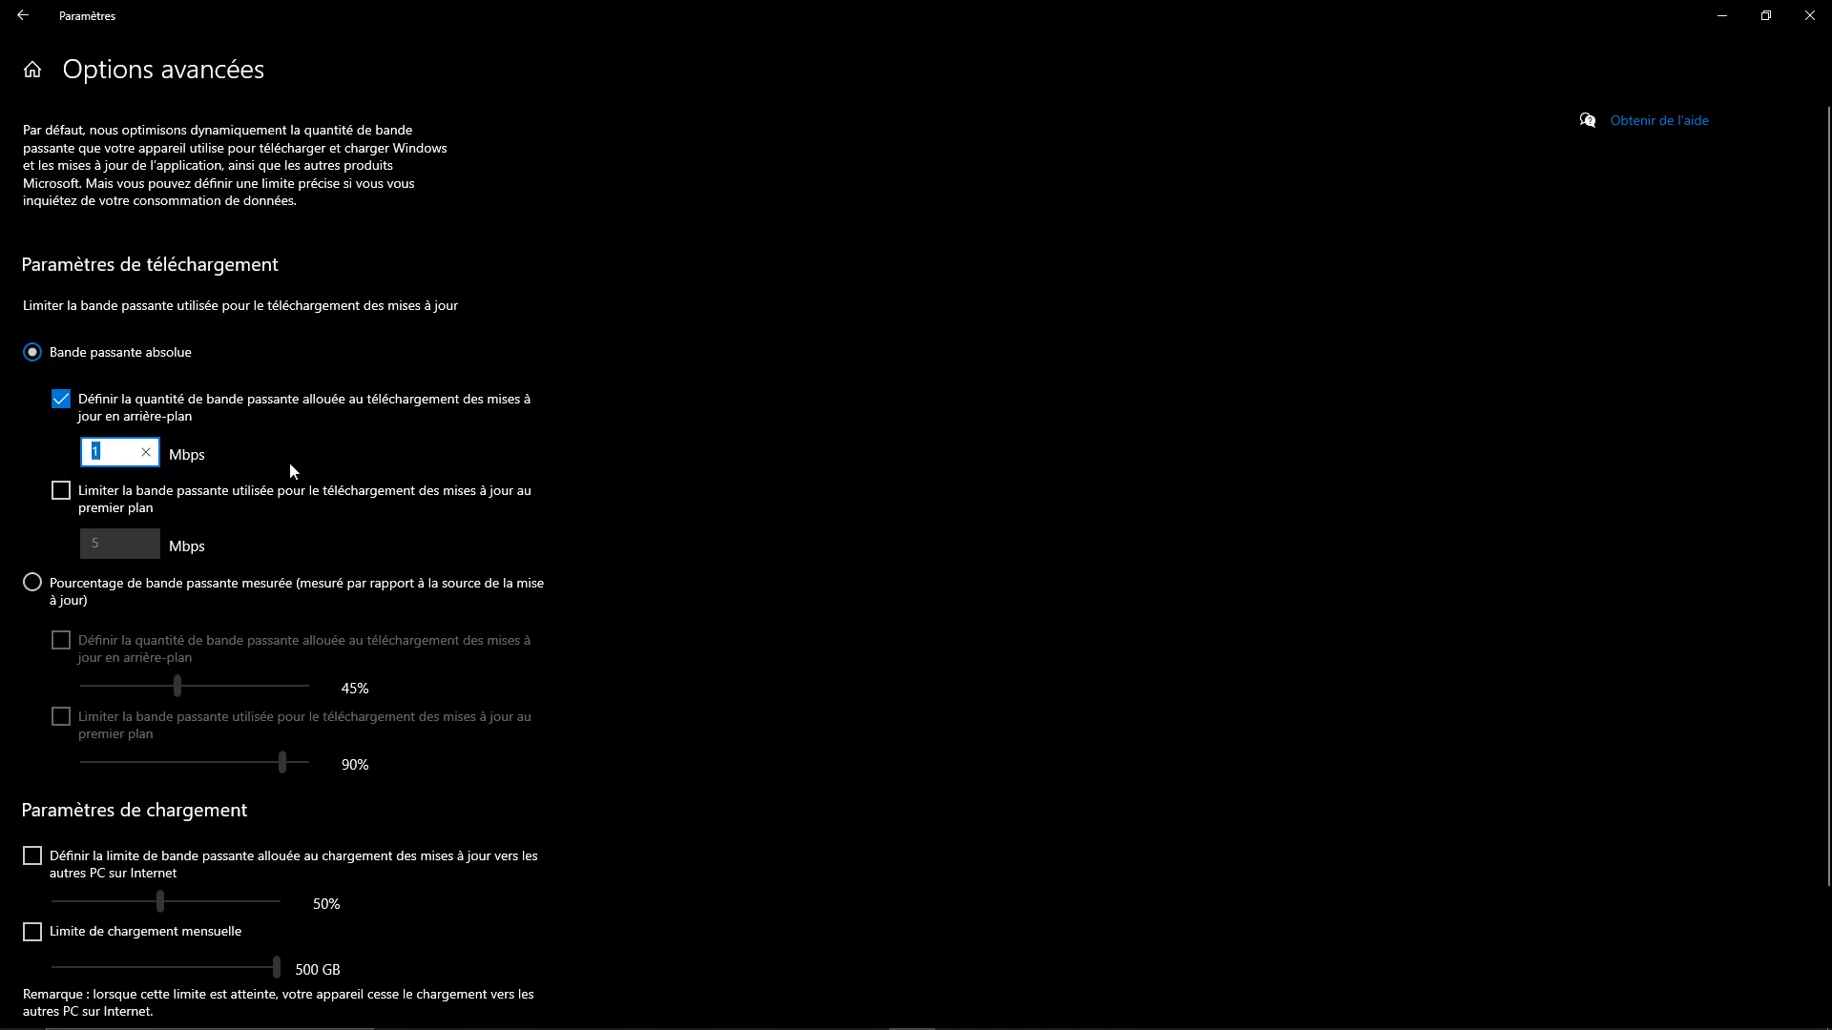
{"action": "left_click", "coordinate": [84, 408]}
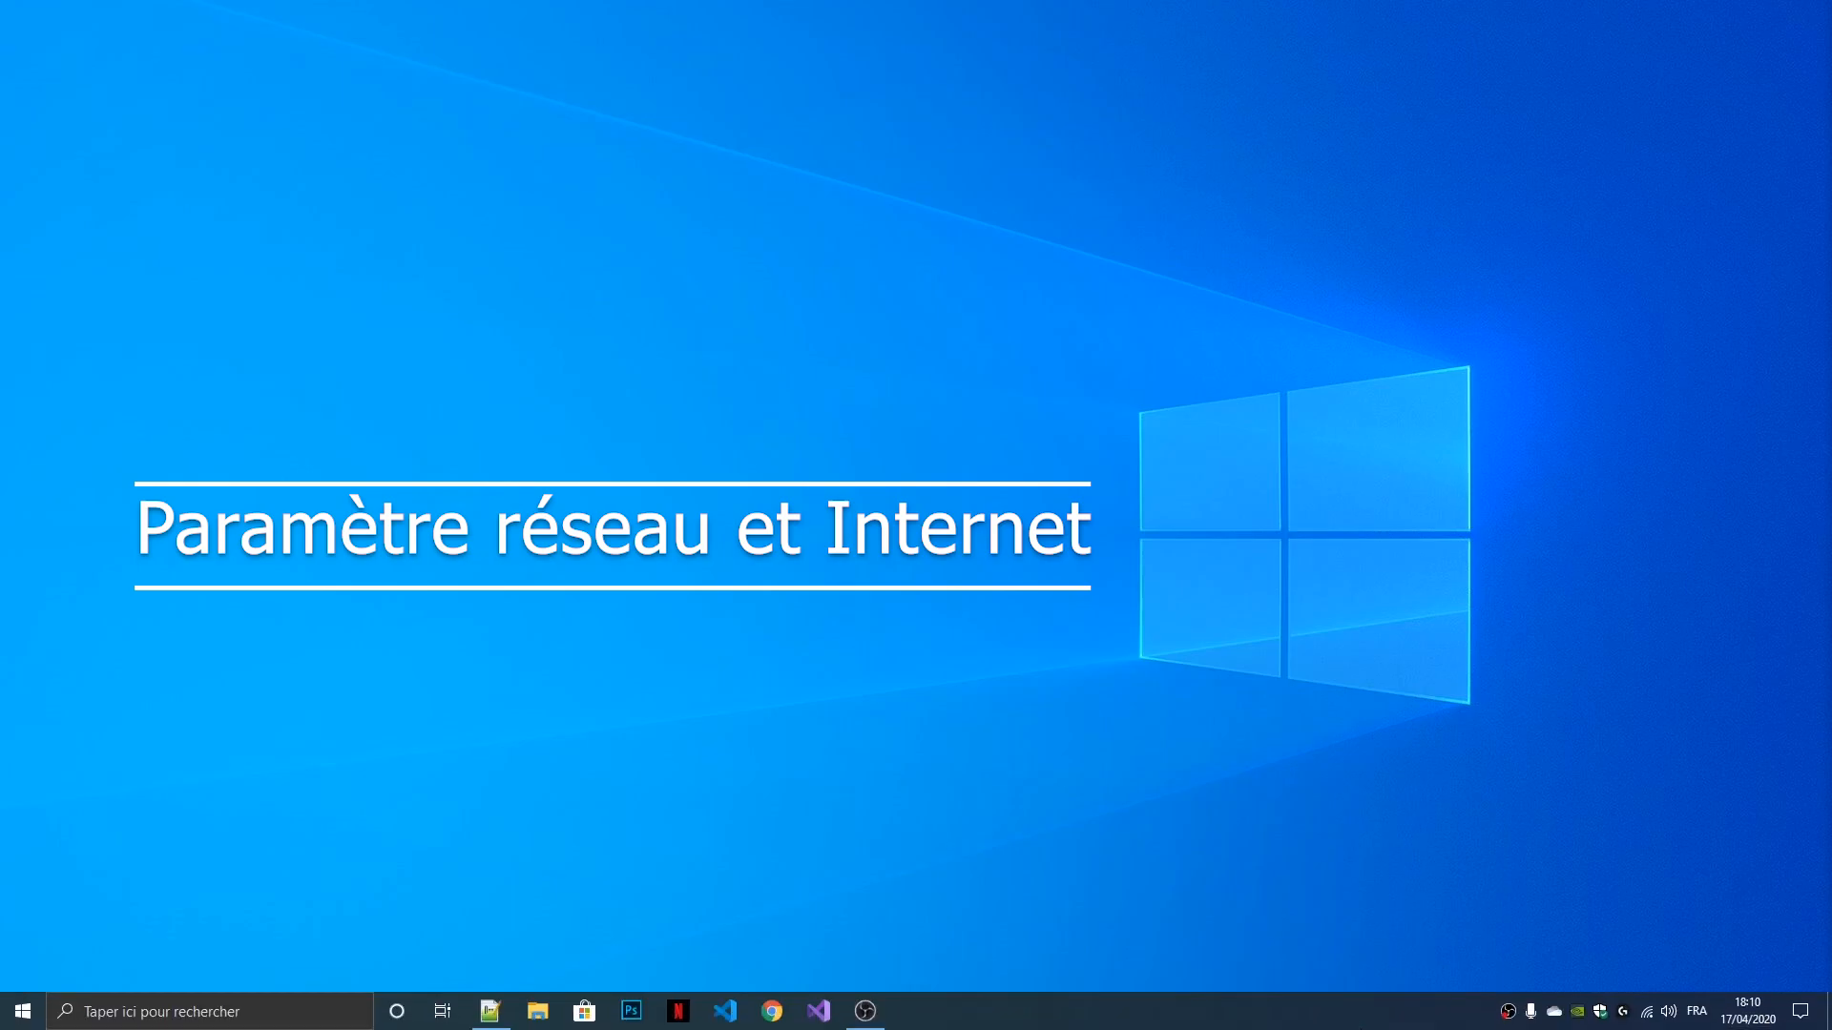
Open the network status settings, examine the Wi-Fi connection's data usage per application, and return to the status page.
{"action": "right_click", "coordinate": [1646, 1011]}
{"action": "left_click", "coordinate": [1654, 999]}
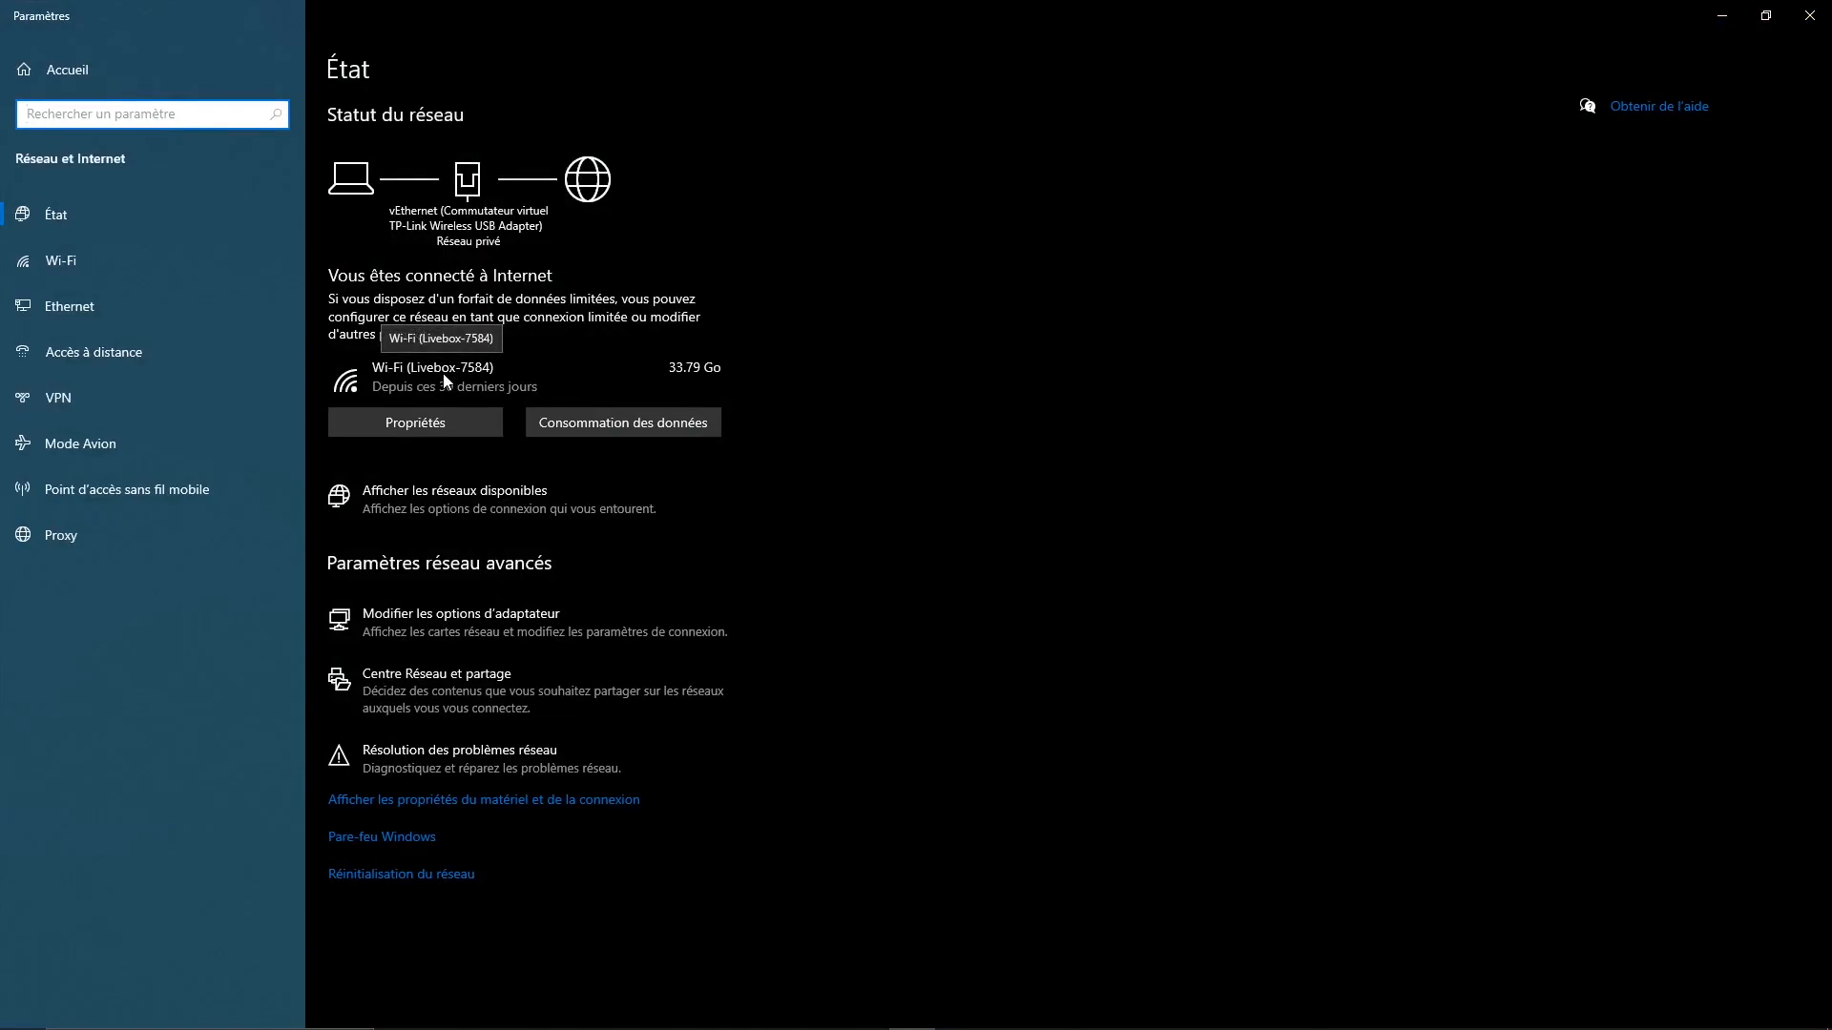
{"action": "left_click", "coordinate": [655, 422]}
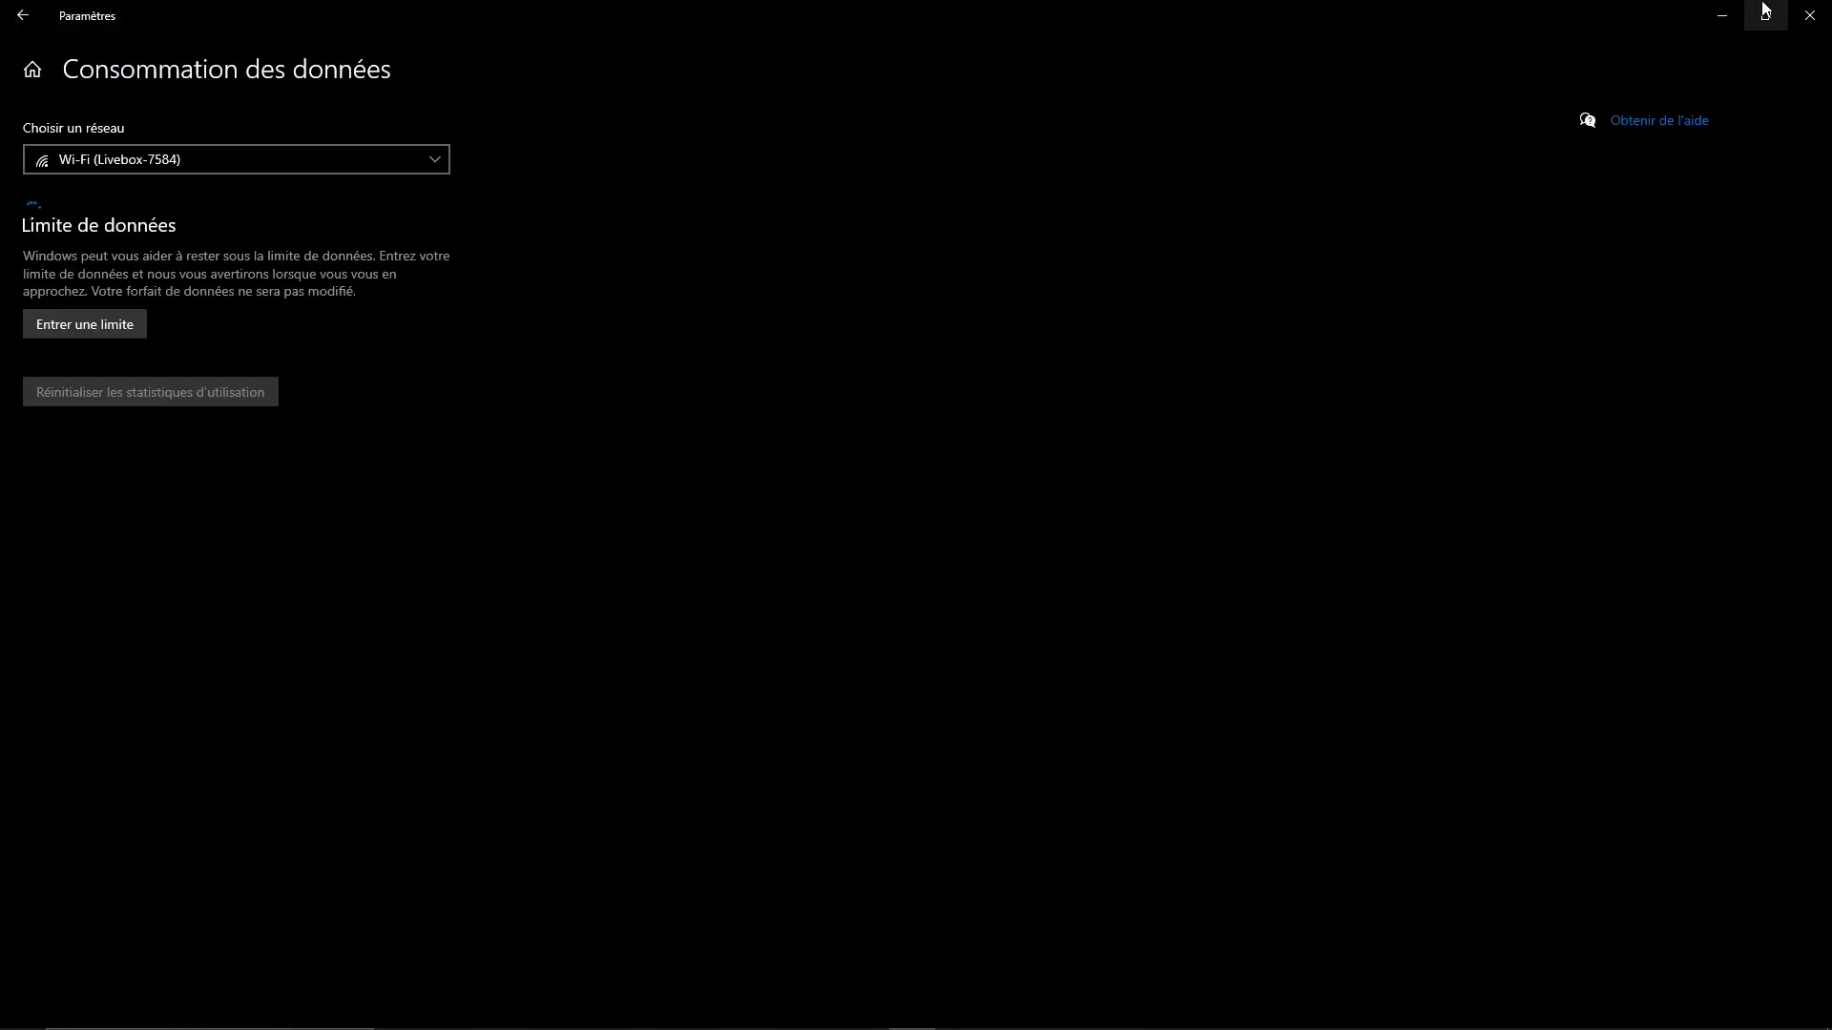
{"action": "scroll", "coordinate": [948, 384], "scroll_direction": "down", "scroll_amount": 2}
{"action": "scroll", "coordinate": [948, 377], "scroll_direction": "down", "scroll_amount": 4}
{"action": "scroll", "coordinate": [944, 381], "scroll_direction": "up", "scroll_amount": 6}
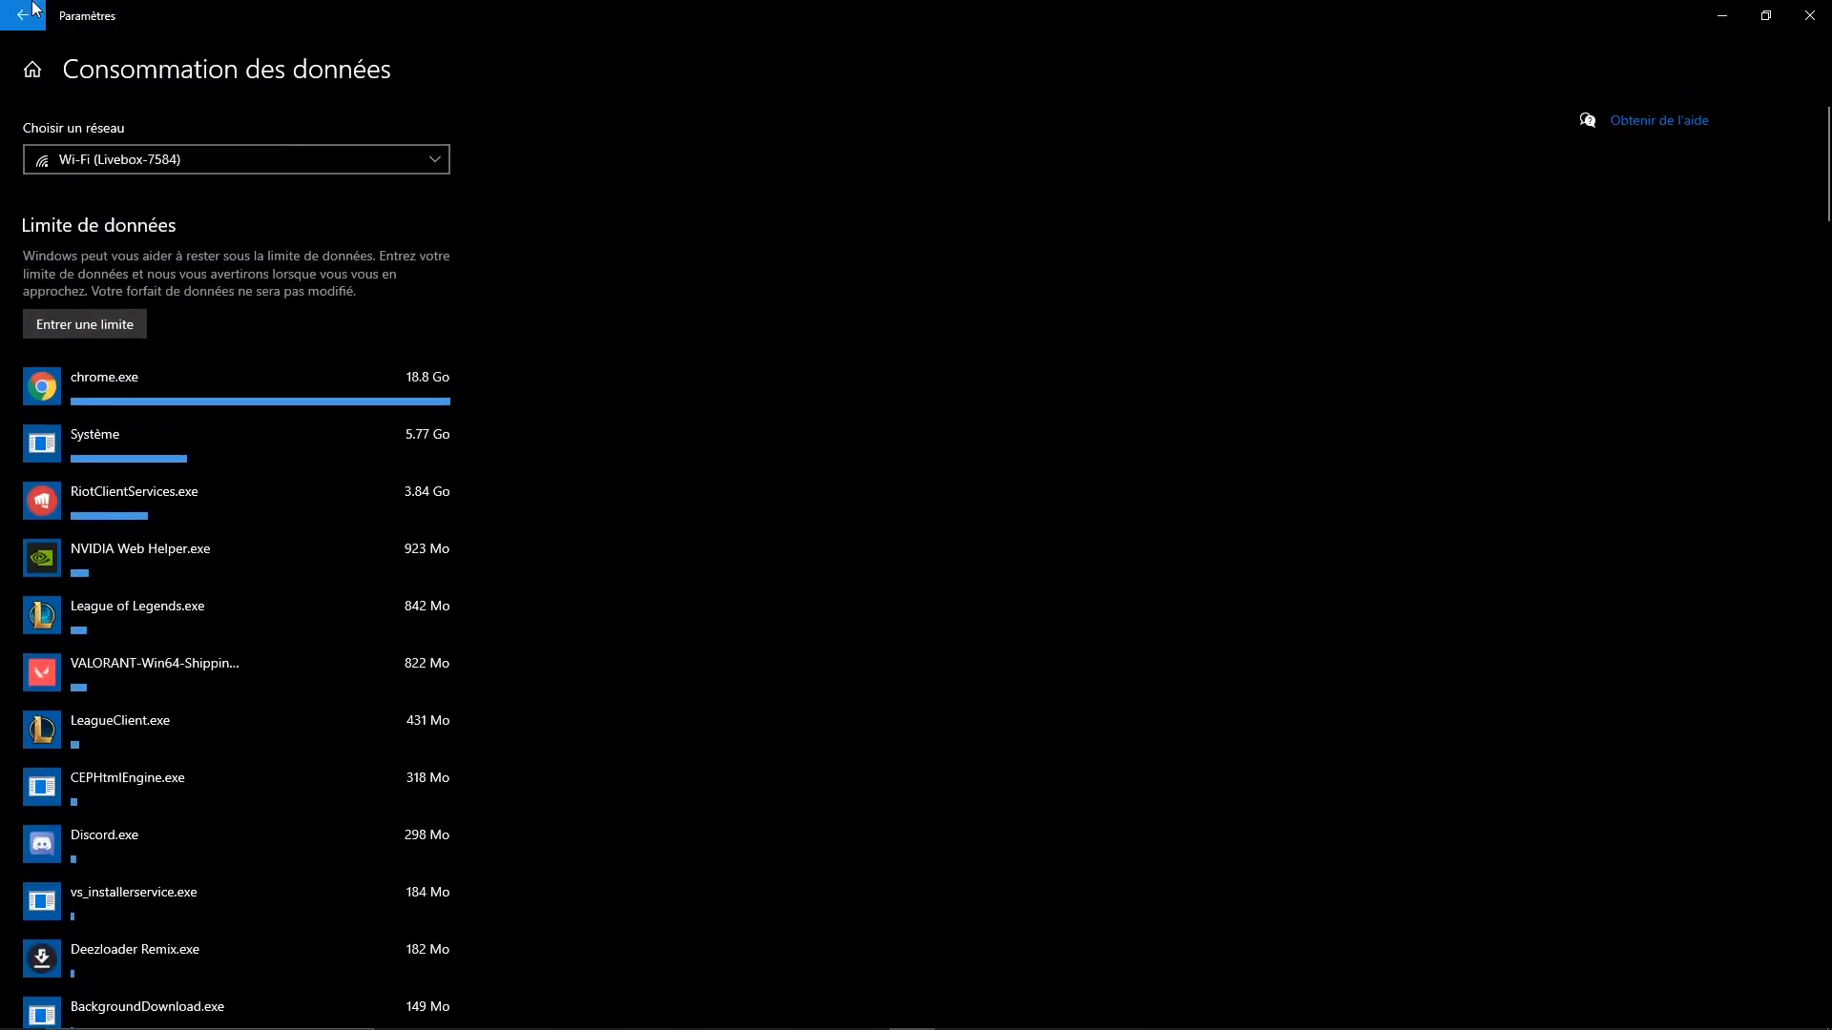
{"action": "left_click", "coordinate": [23, 15]}
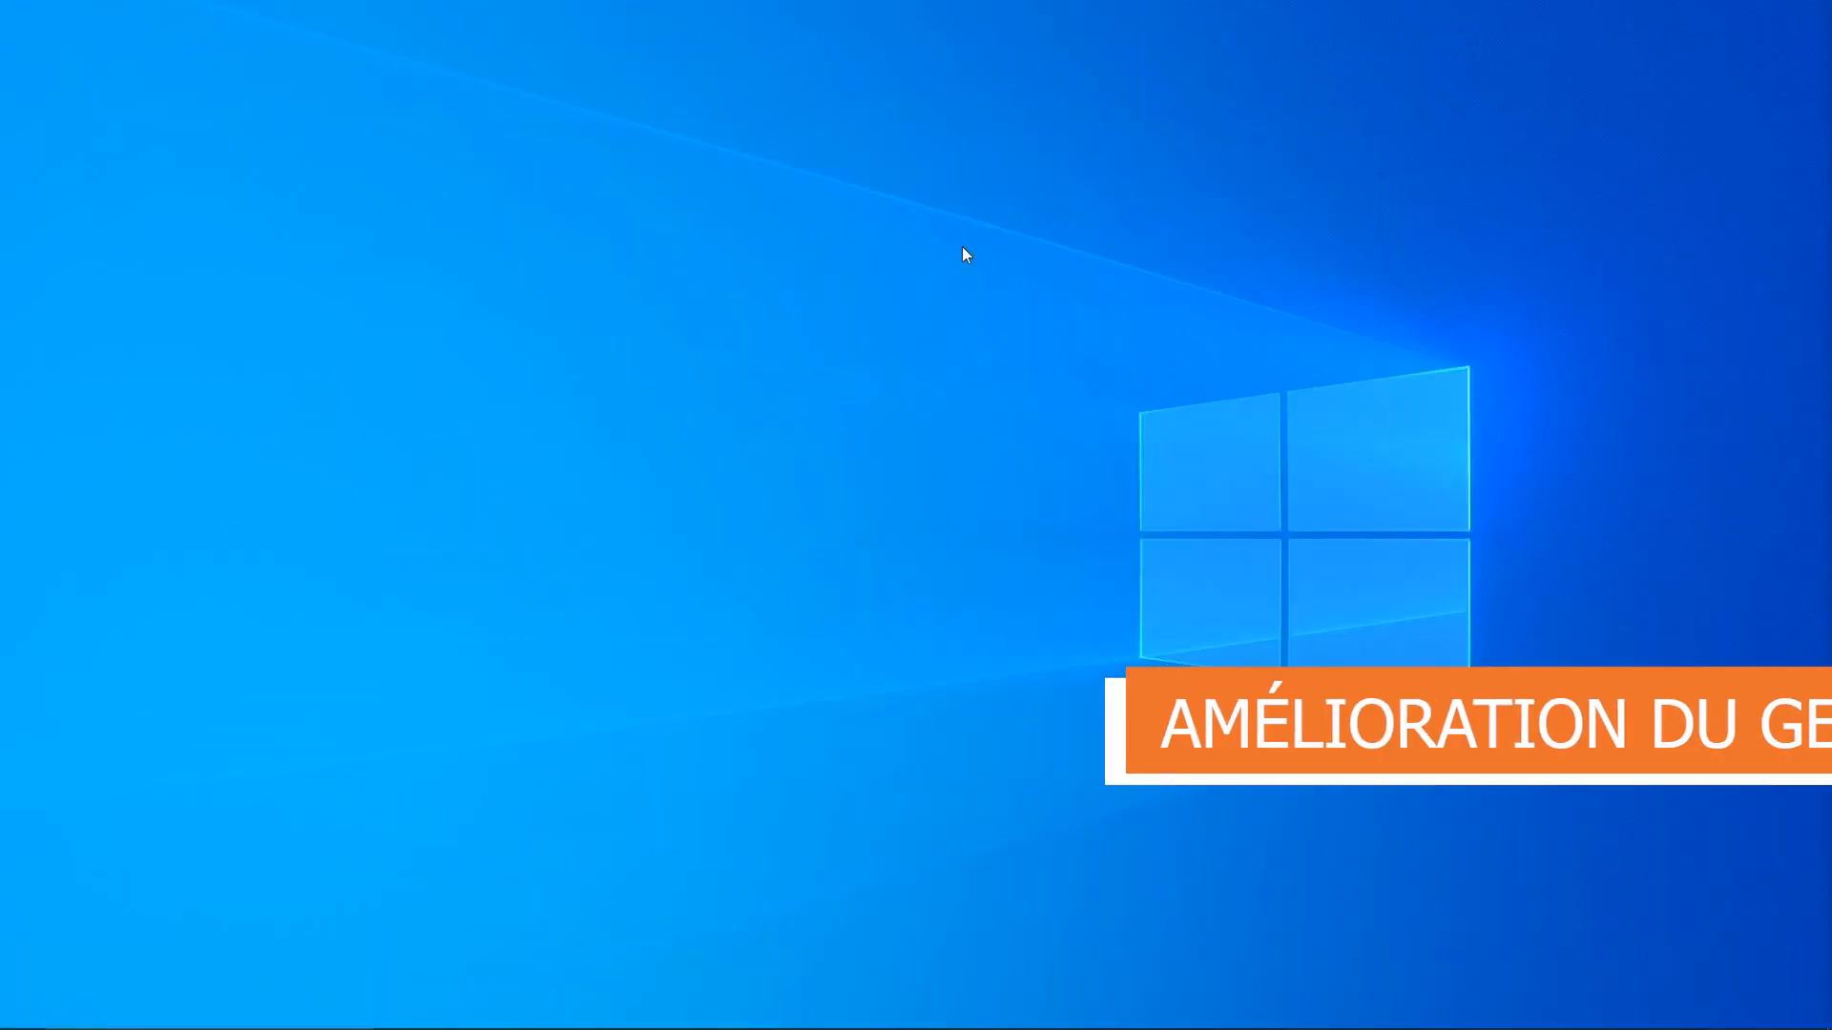
Open Task Manager and examine the disk types and the GPU temperature in its performance view.
{"action": "right_click", "coordinate": [1092, 1013]}
{"action": "left_click", "coordinate": [1180, 930]}
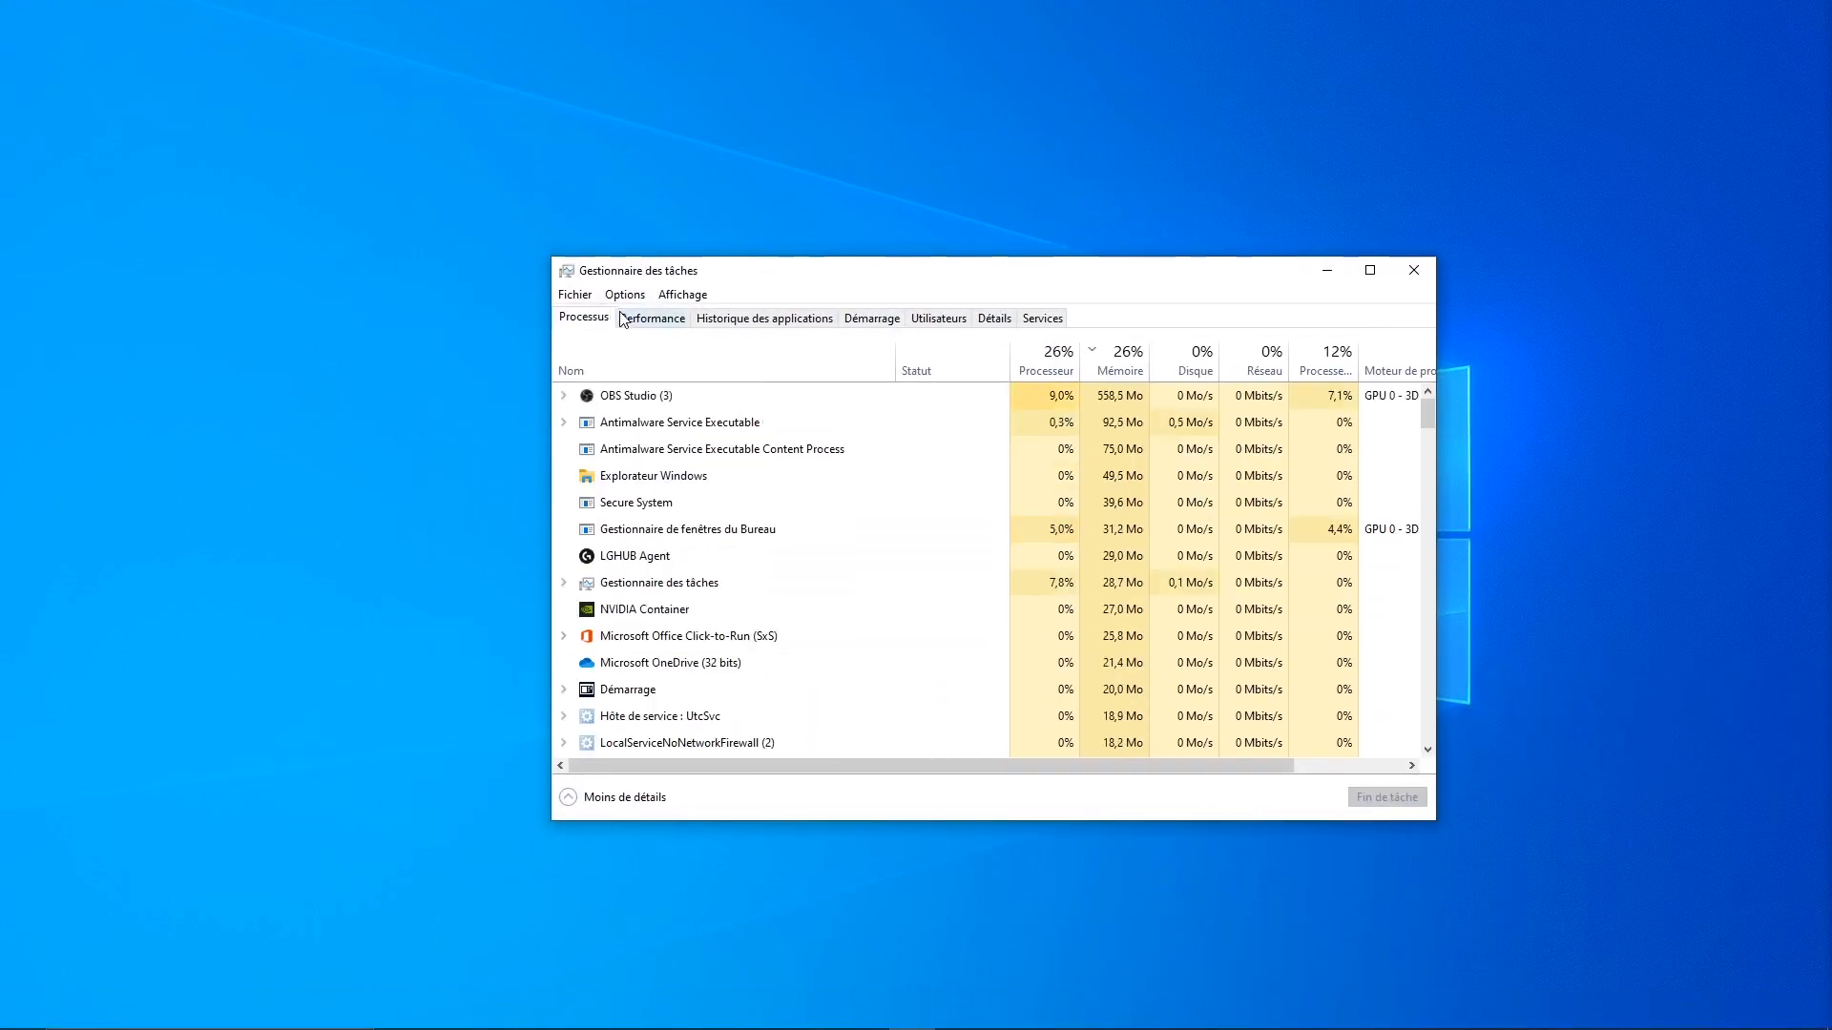
{"action": "left_click", "coordinate": [622, 320]}
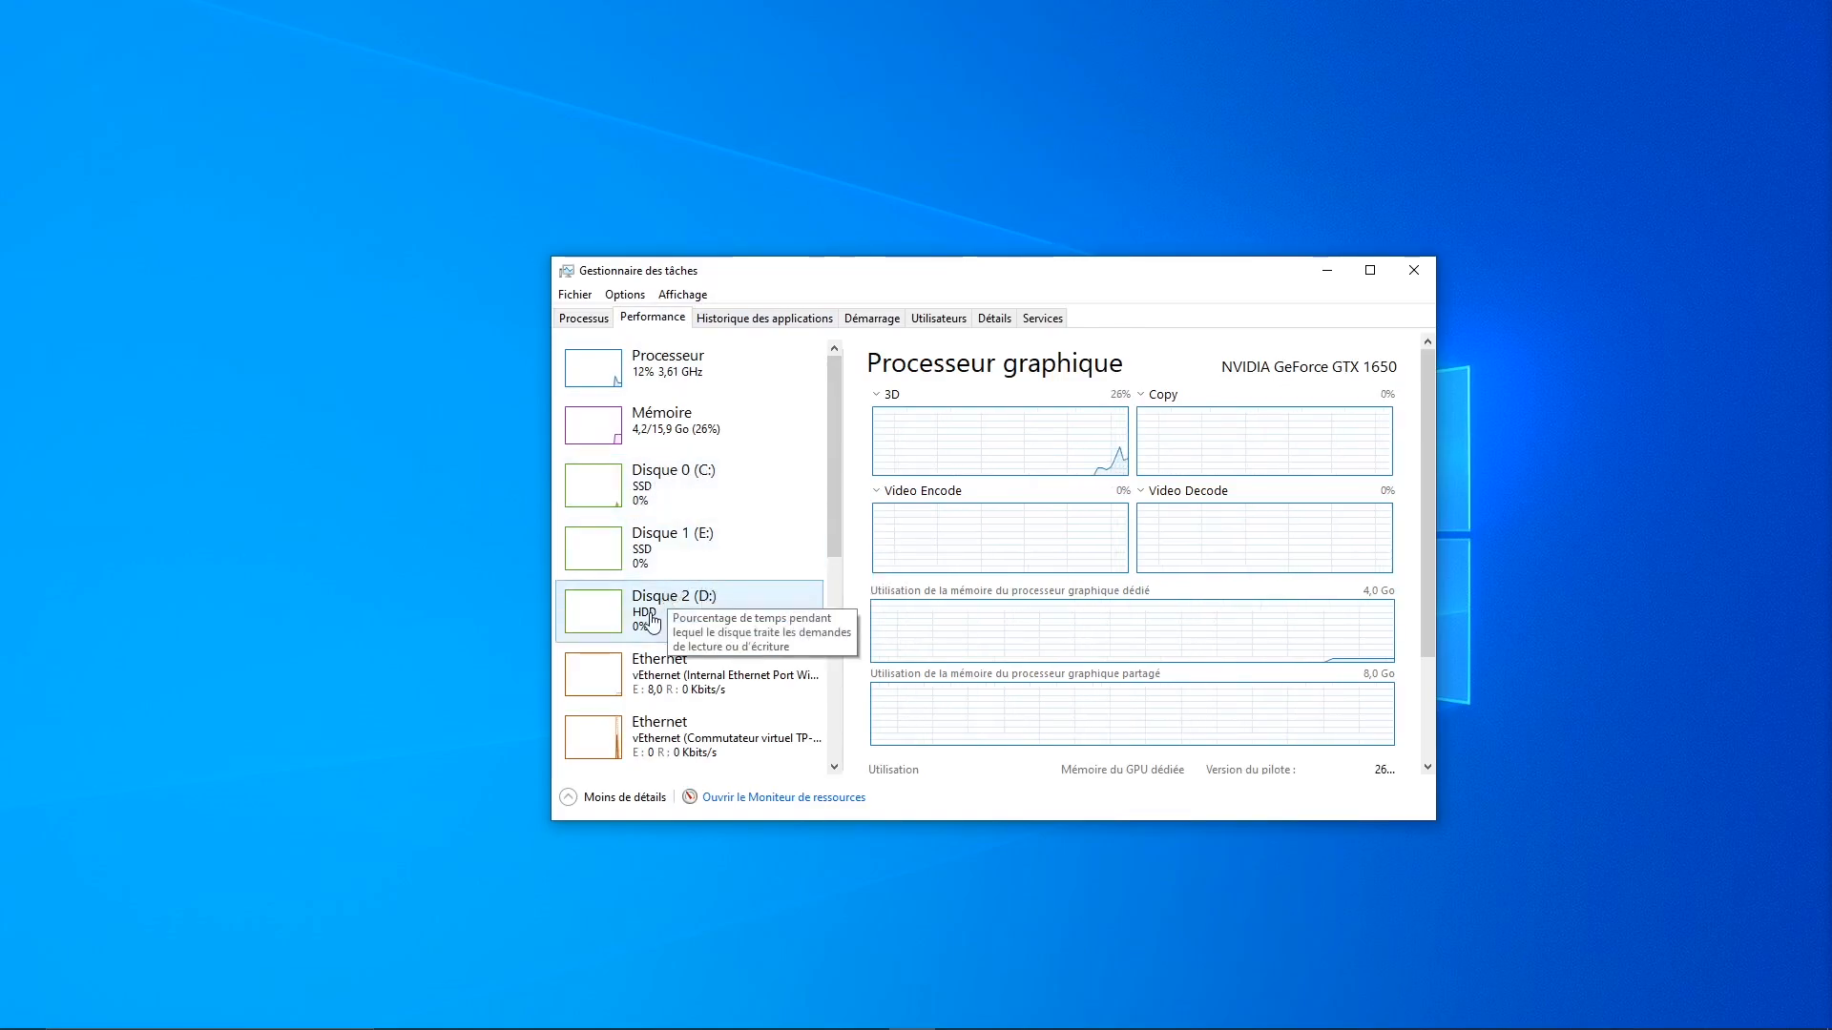
{"action": "left_click_drag", "start_coordinate": [832, 425], "coordinate": [837, 633]}
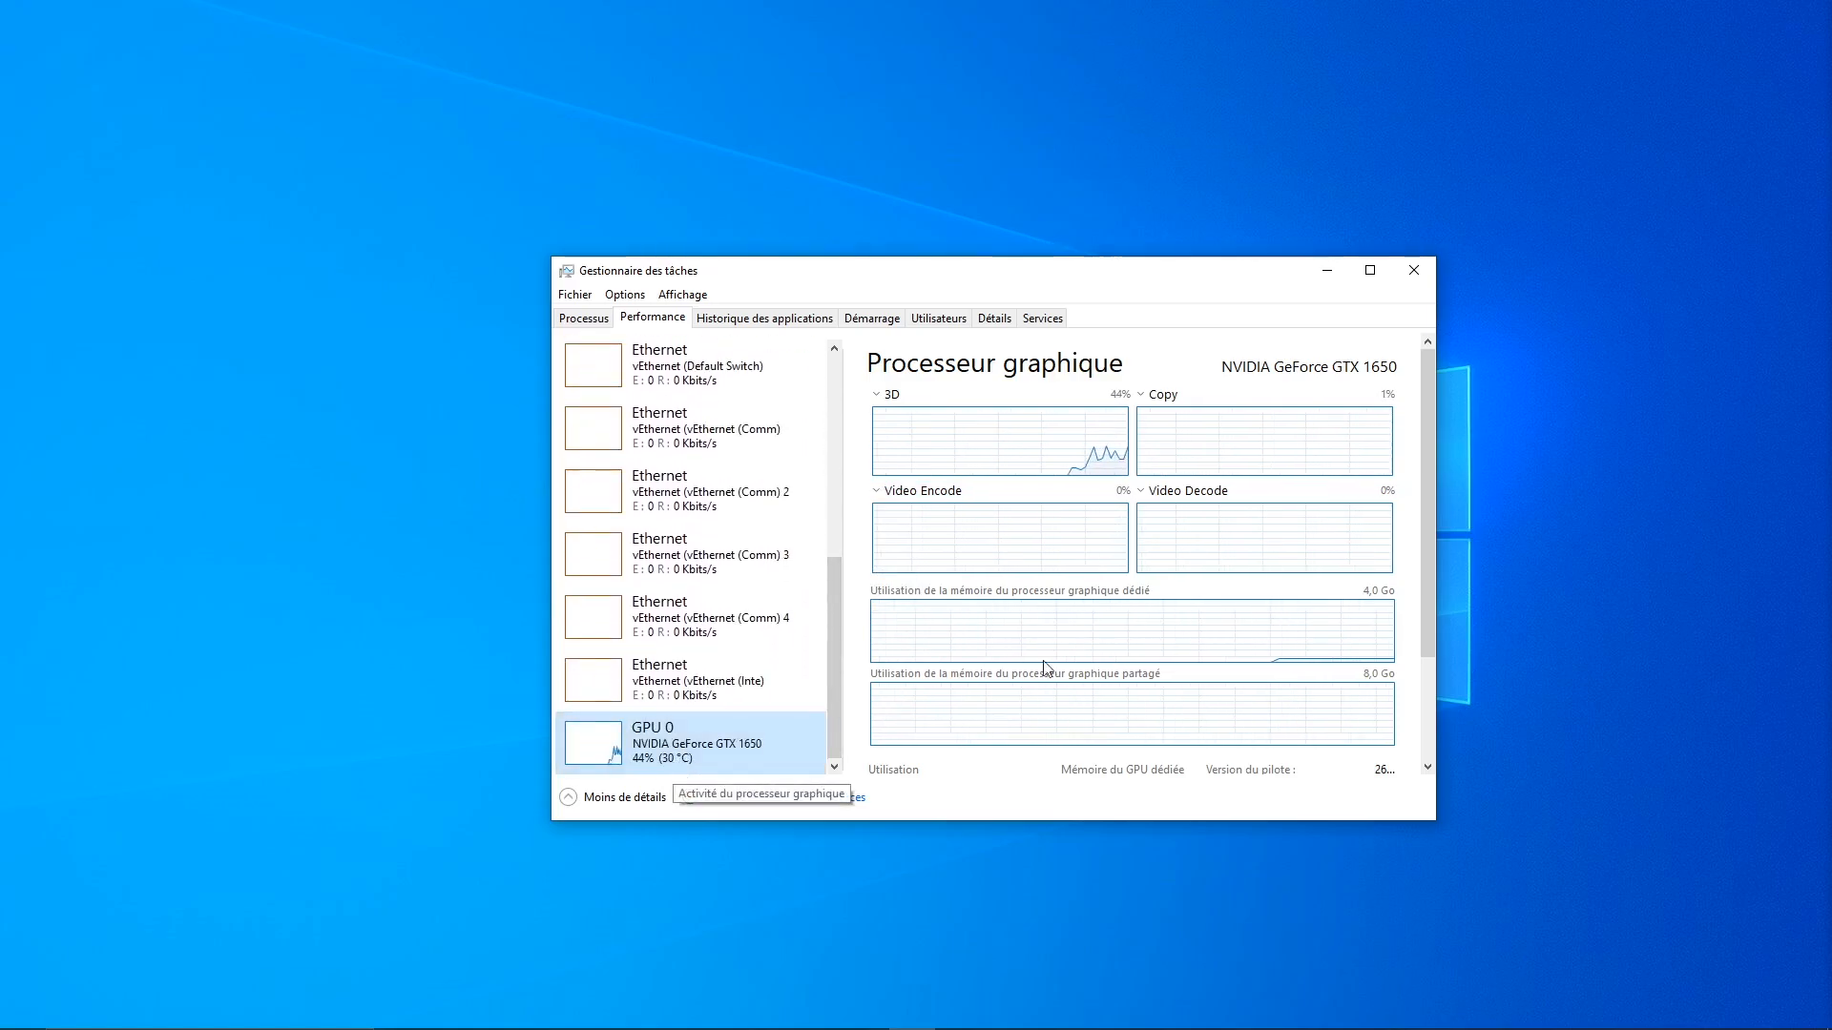
{"action": "left_click", "coordinate": [1370, 270]}
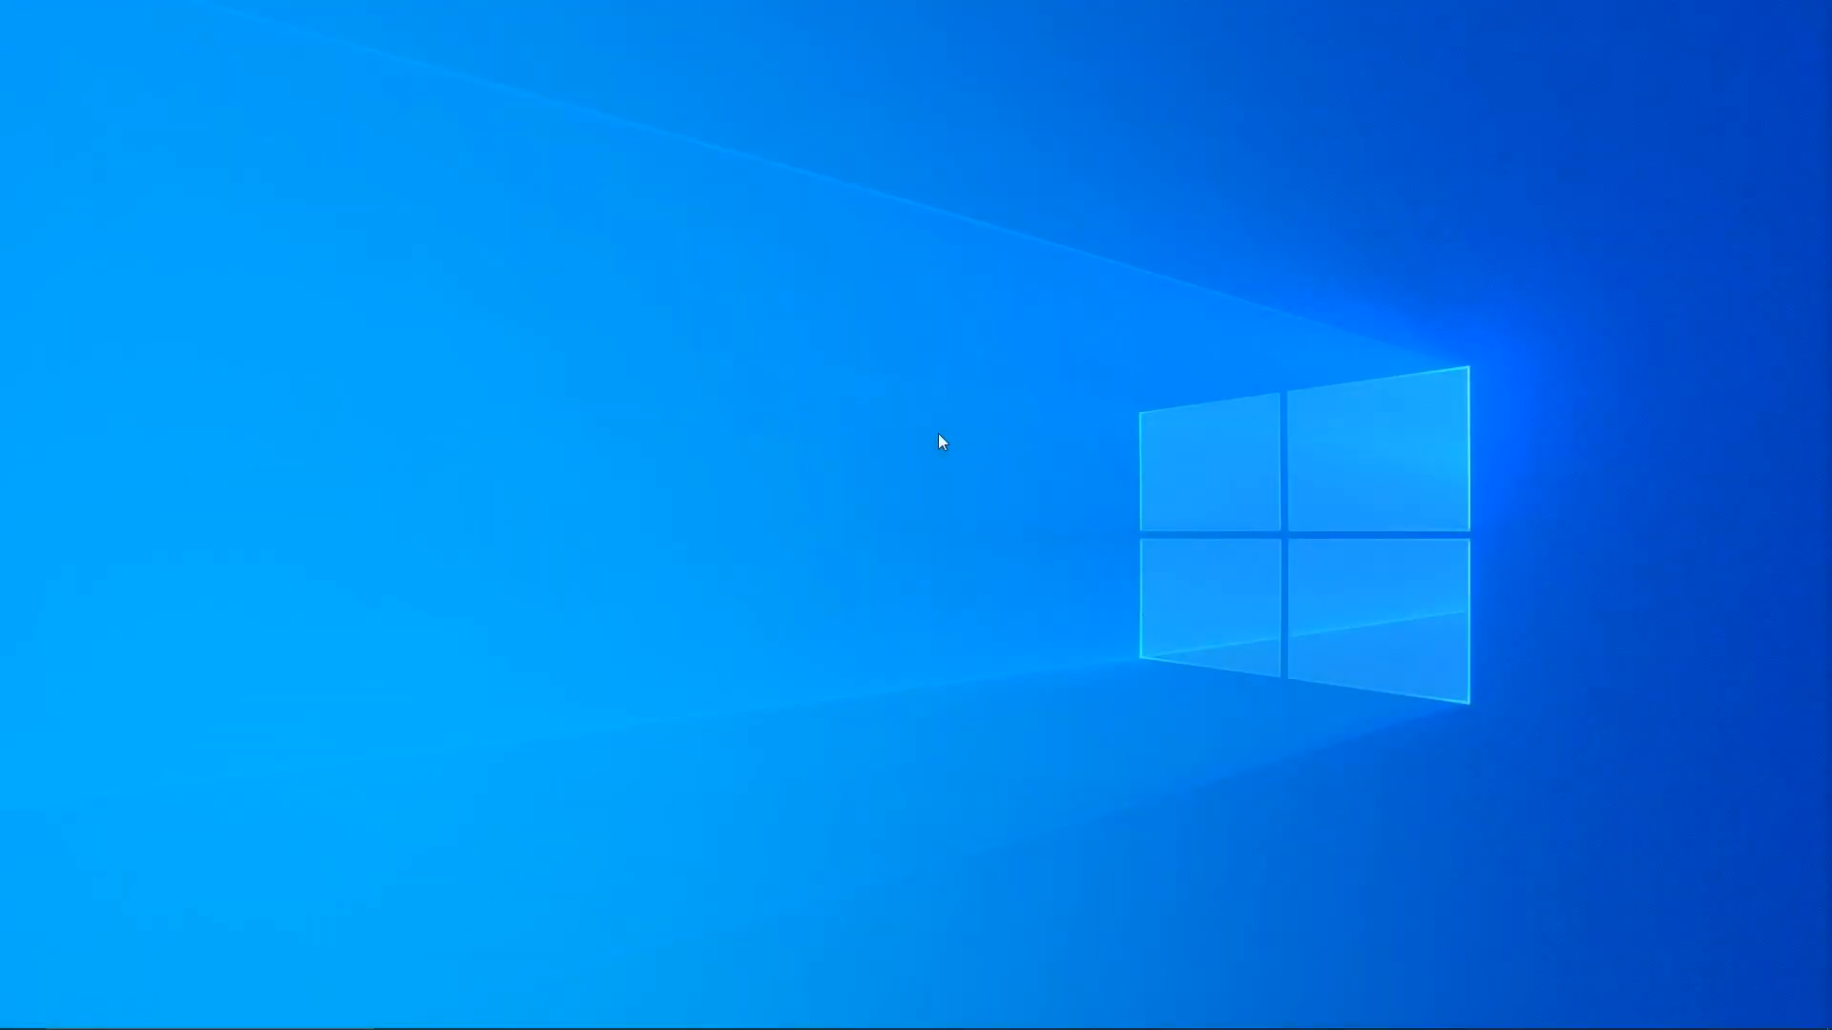
Open the list of optional features available to add from the Windows application settings.
{"action": "key", "text": "super+i"}
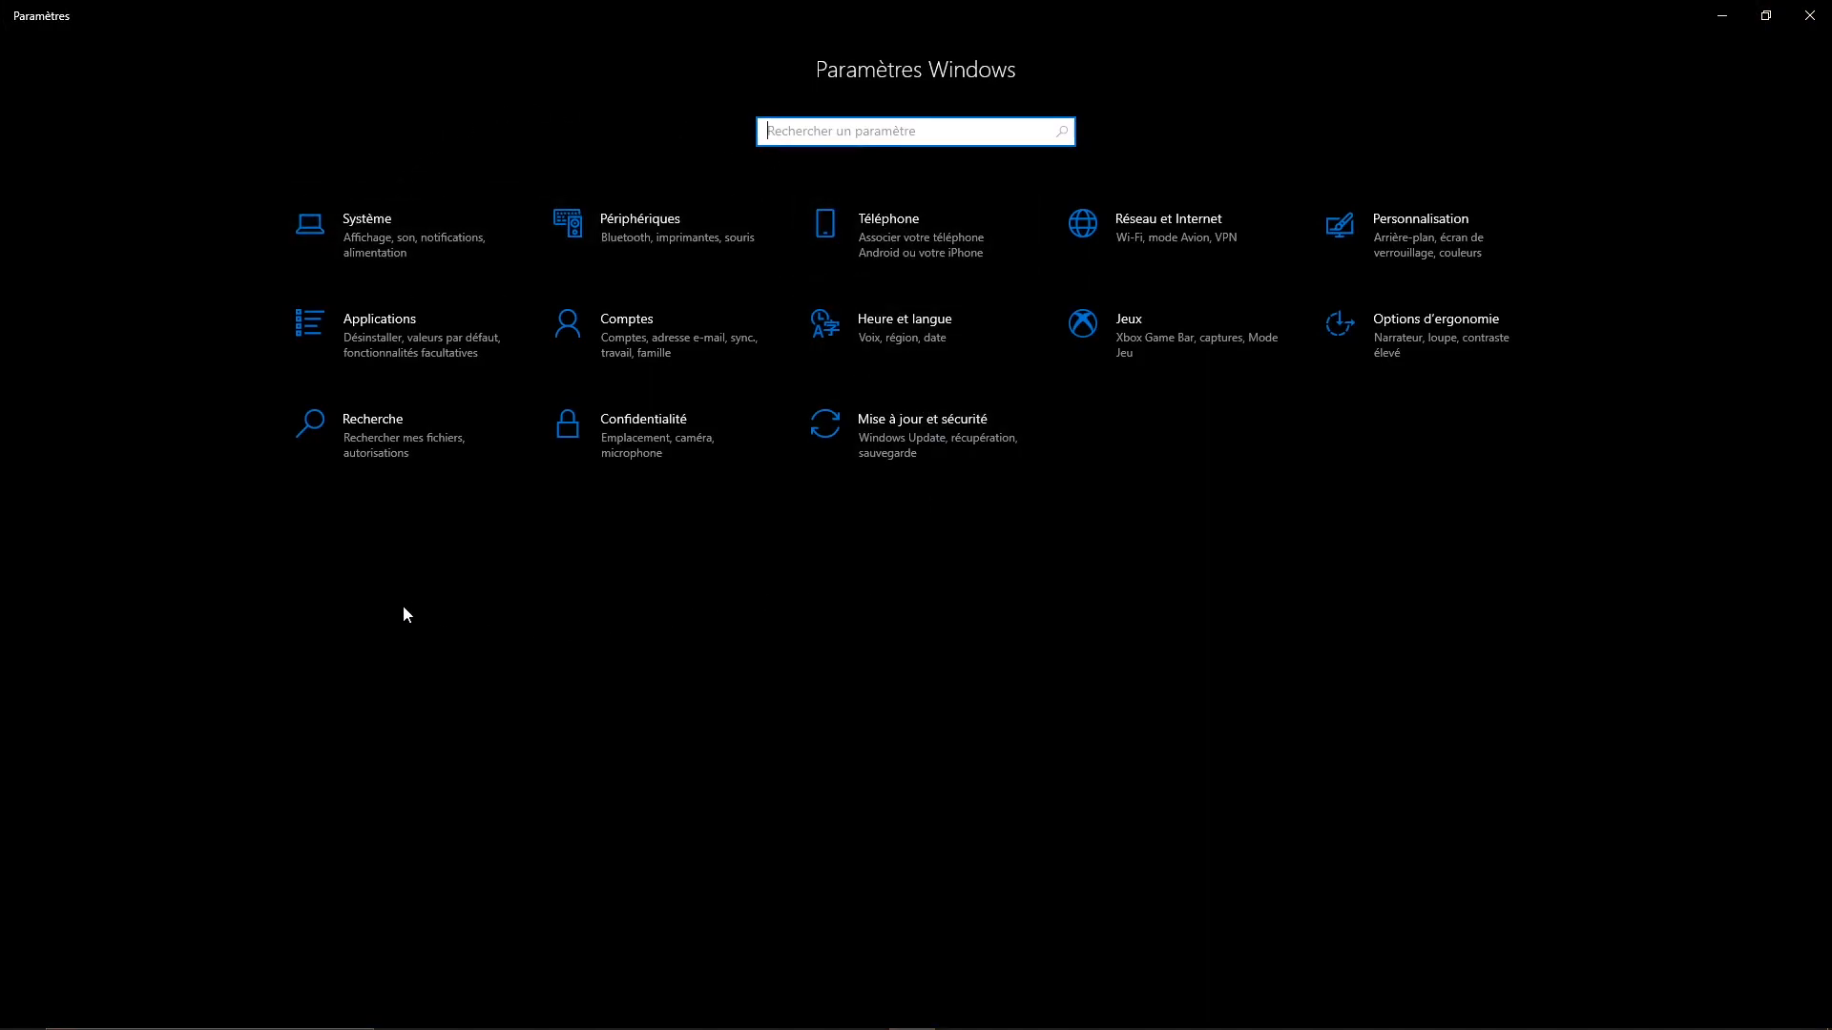
{"action": "left_click", "coordinate": [363, 310]}
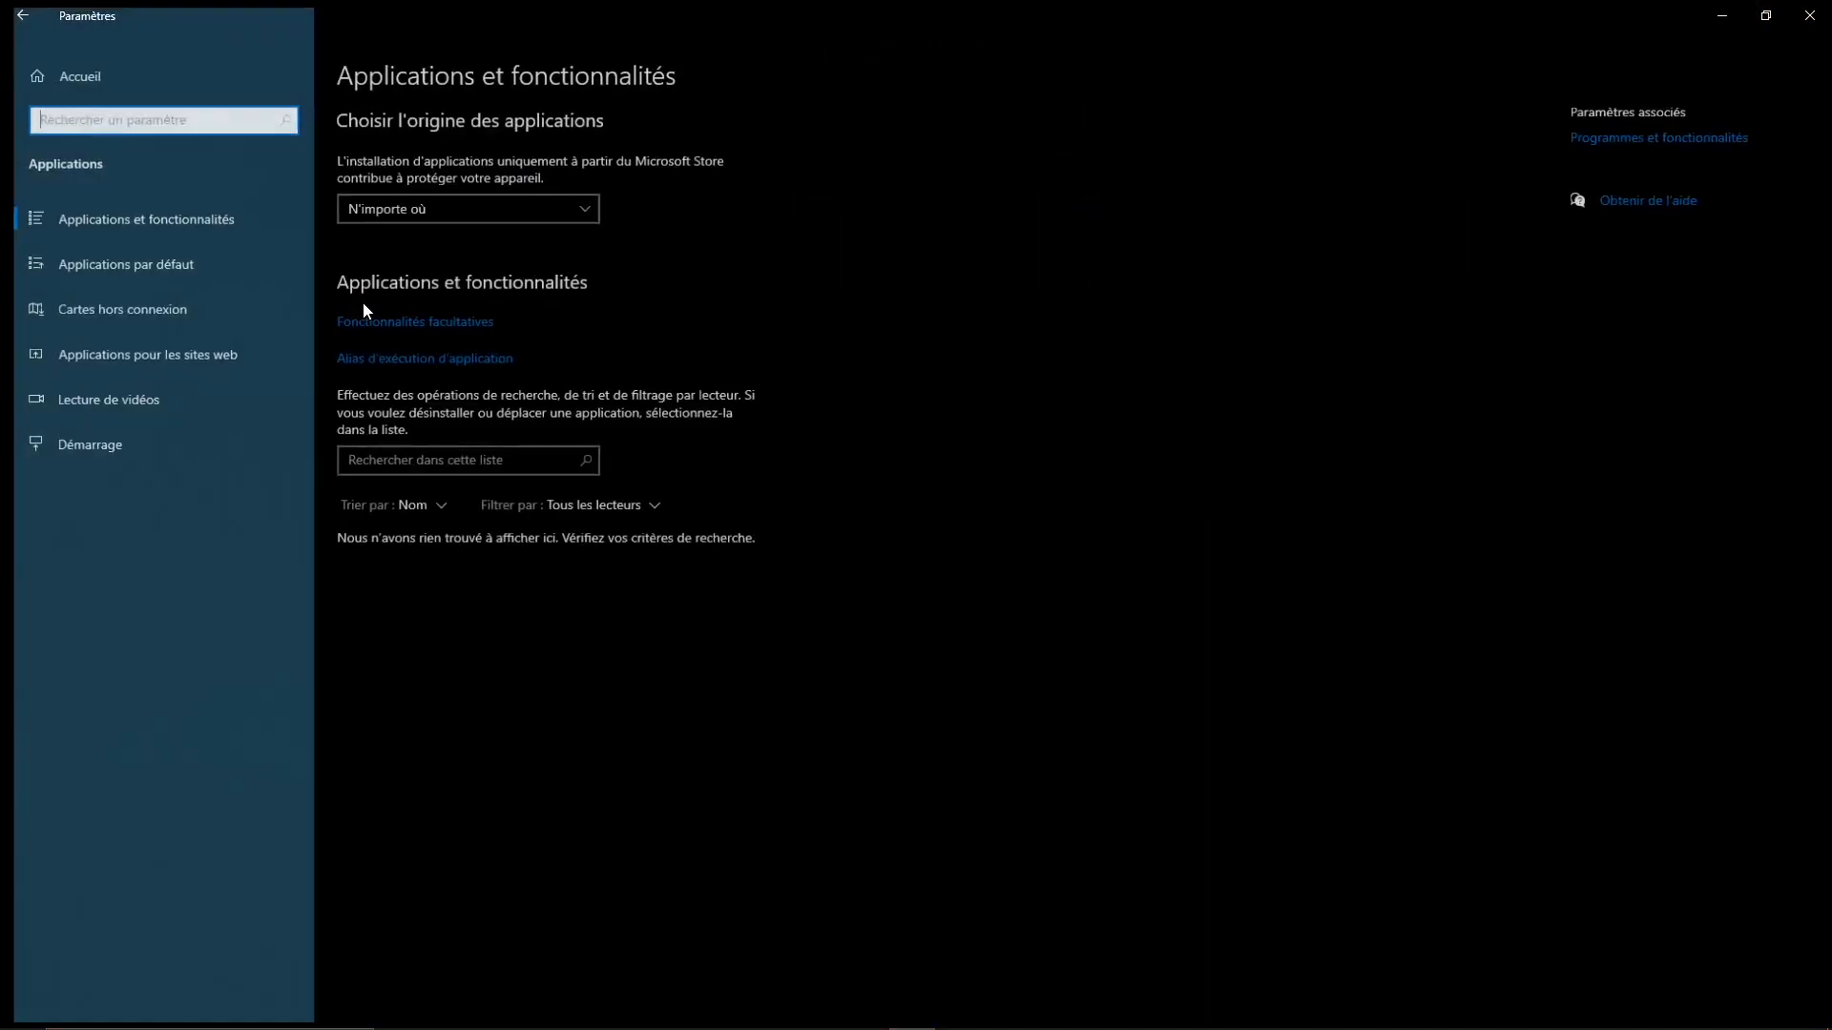
{"action": "left_click", "coordinate": [404, 319]}
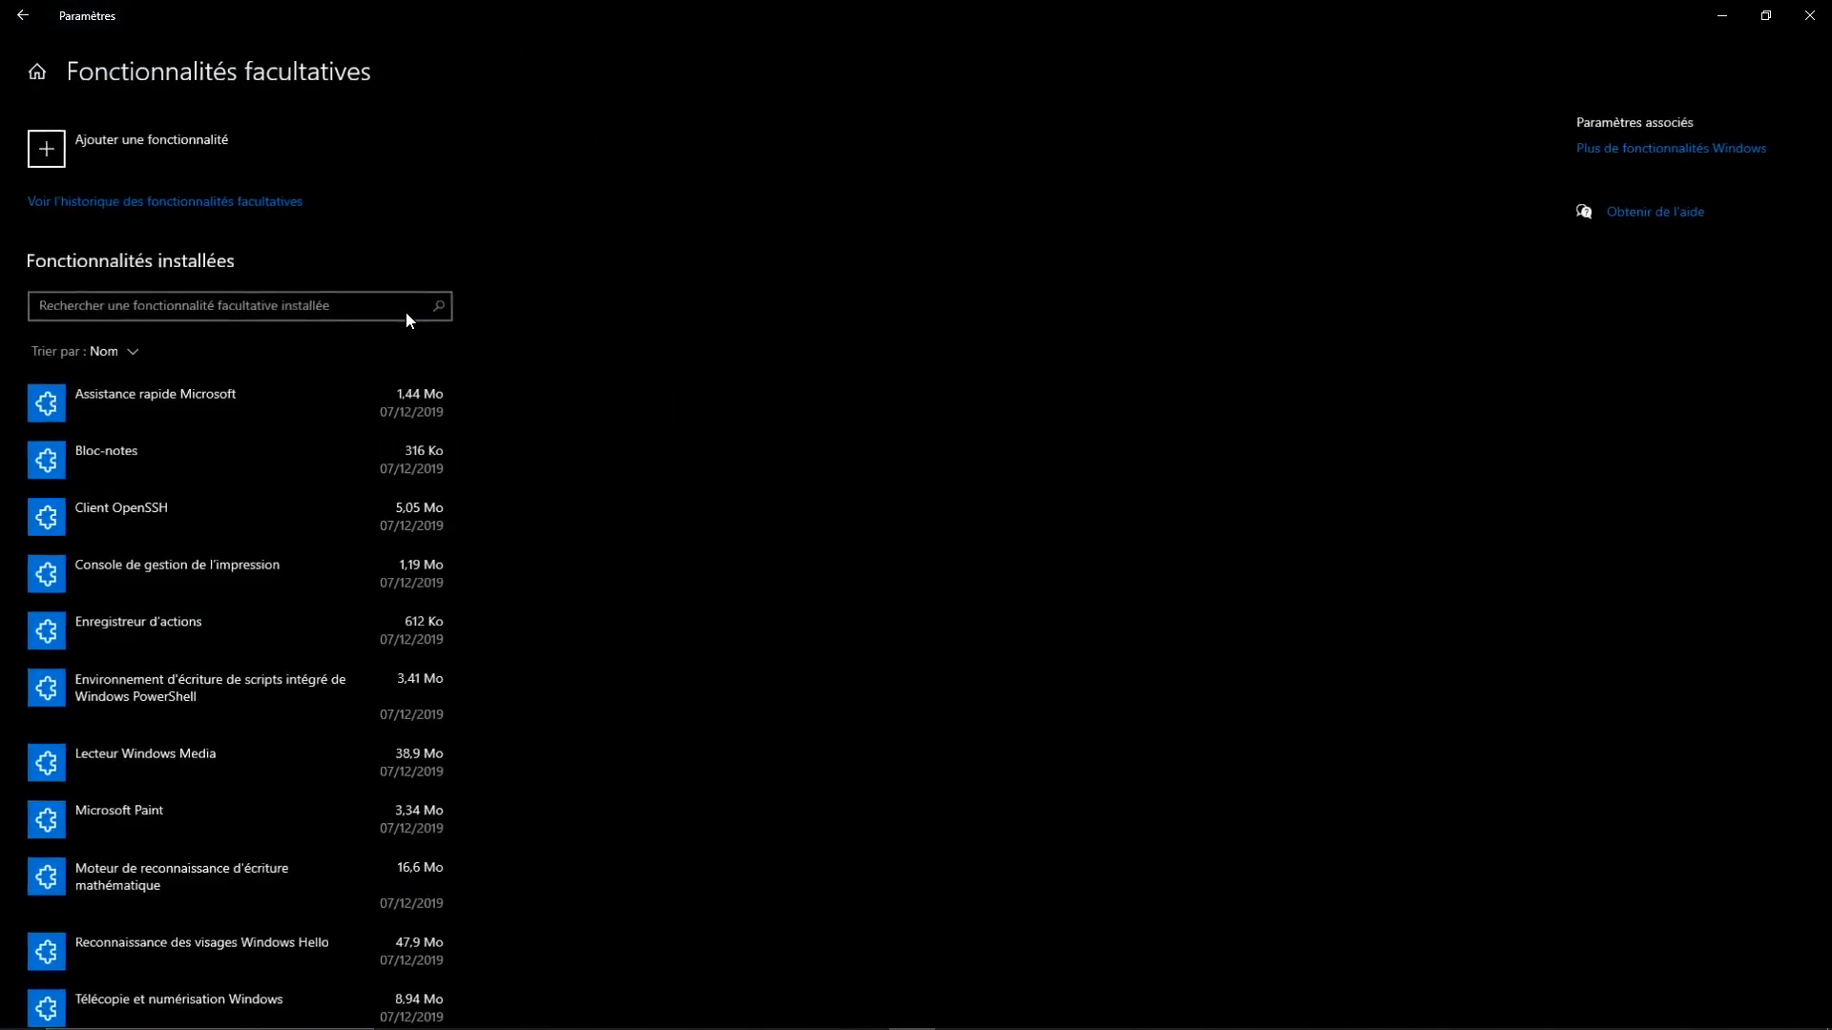
{"action": "left_click", "coordinate": [206, 140]}
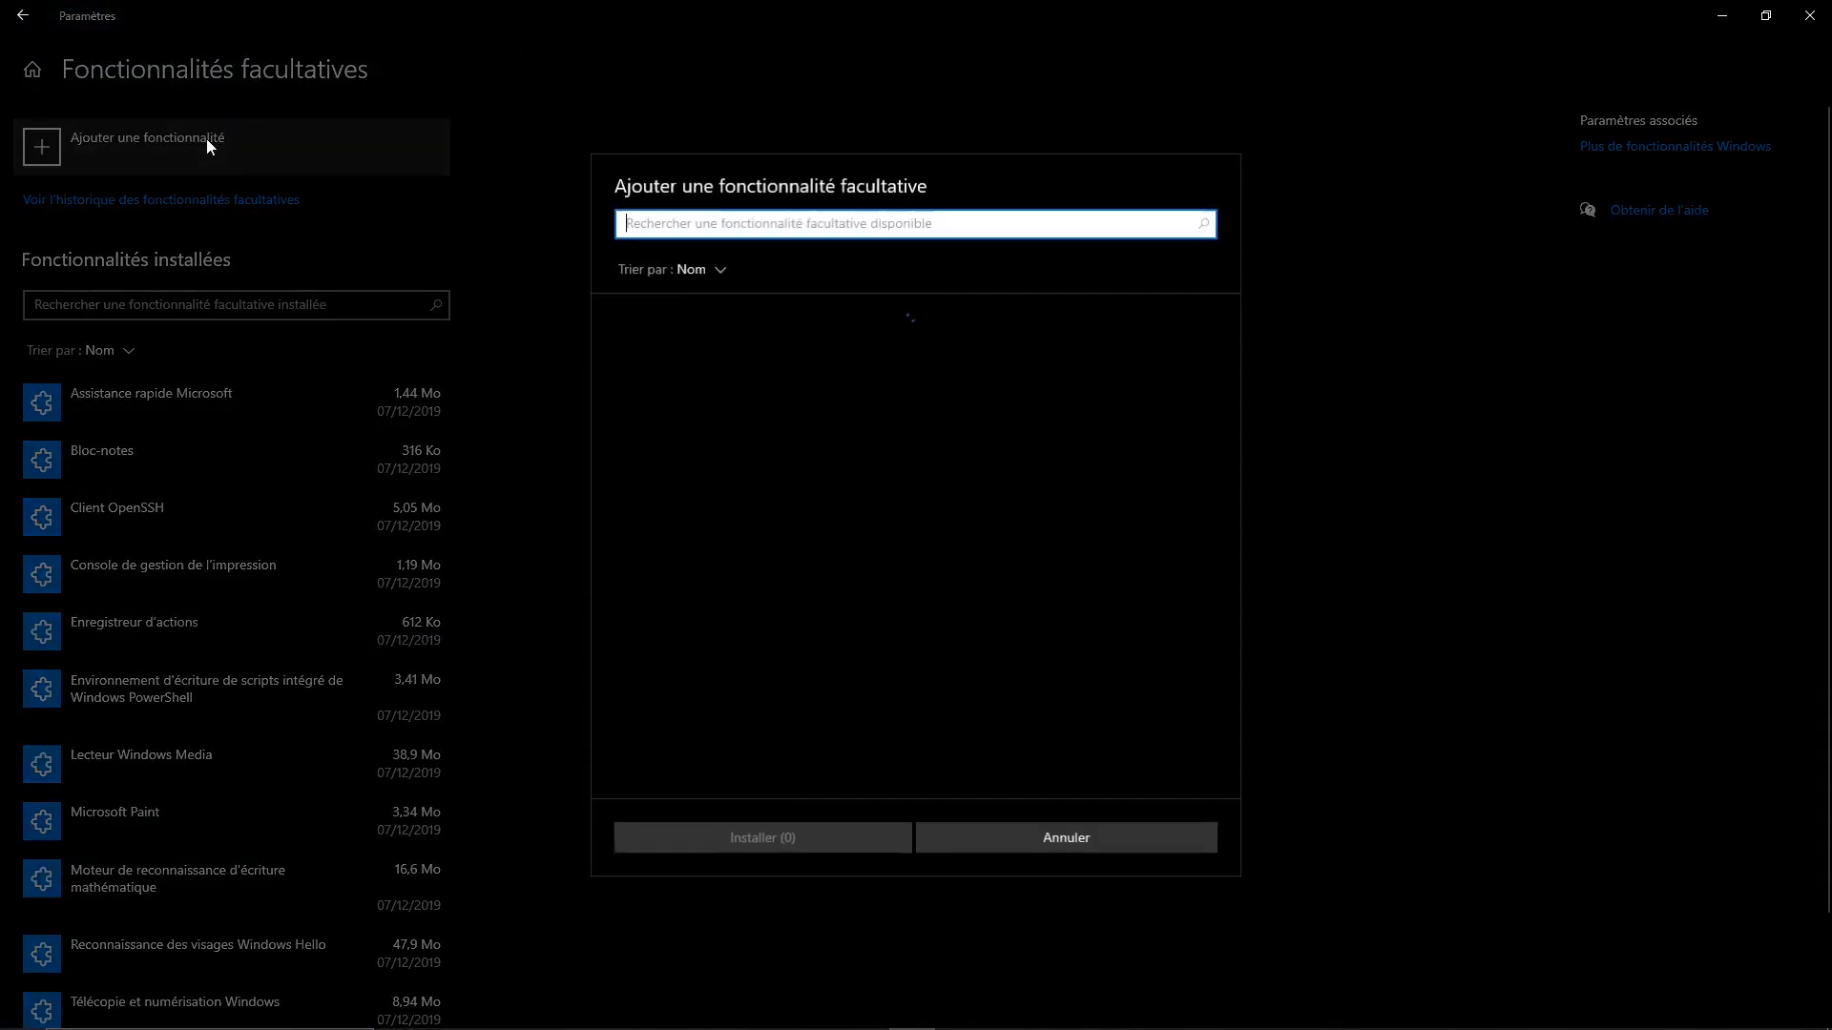
Select Affichage sans fil, Fournisseur SNMP WMI and Gestion de Windows Storage for installation, and clear the selections again.
{"action": "left_click", "coordinate": [616, 320]}
{"action": "left_click", "coordinate": [624, 325]}
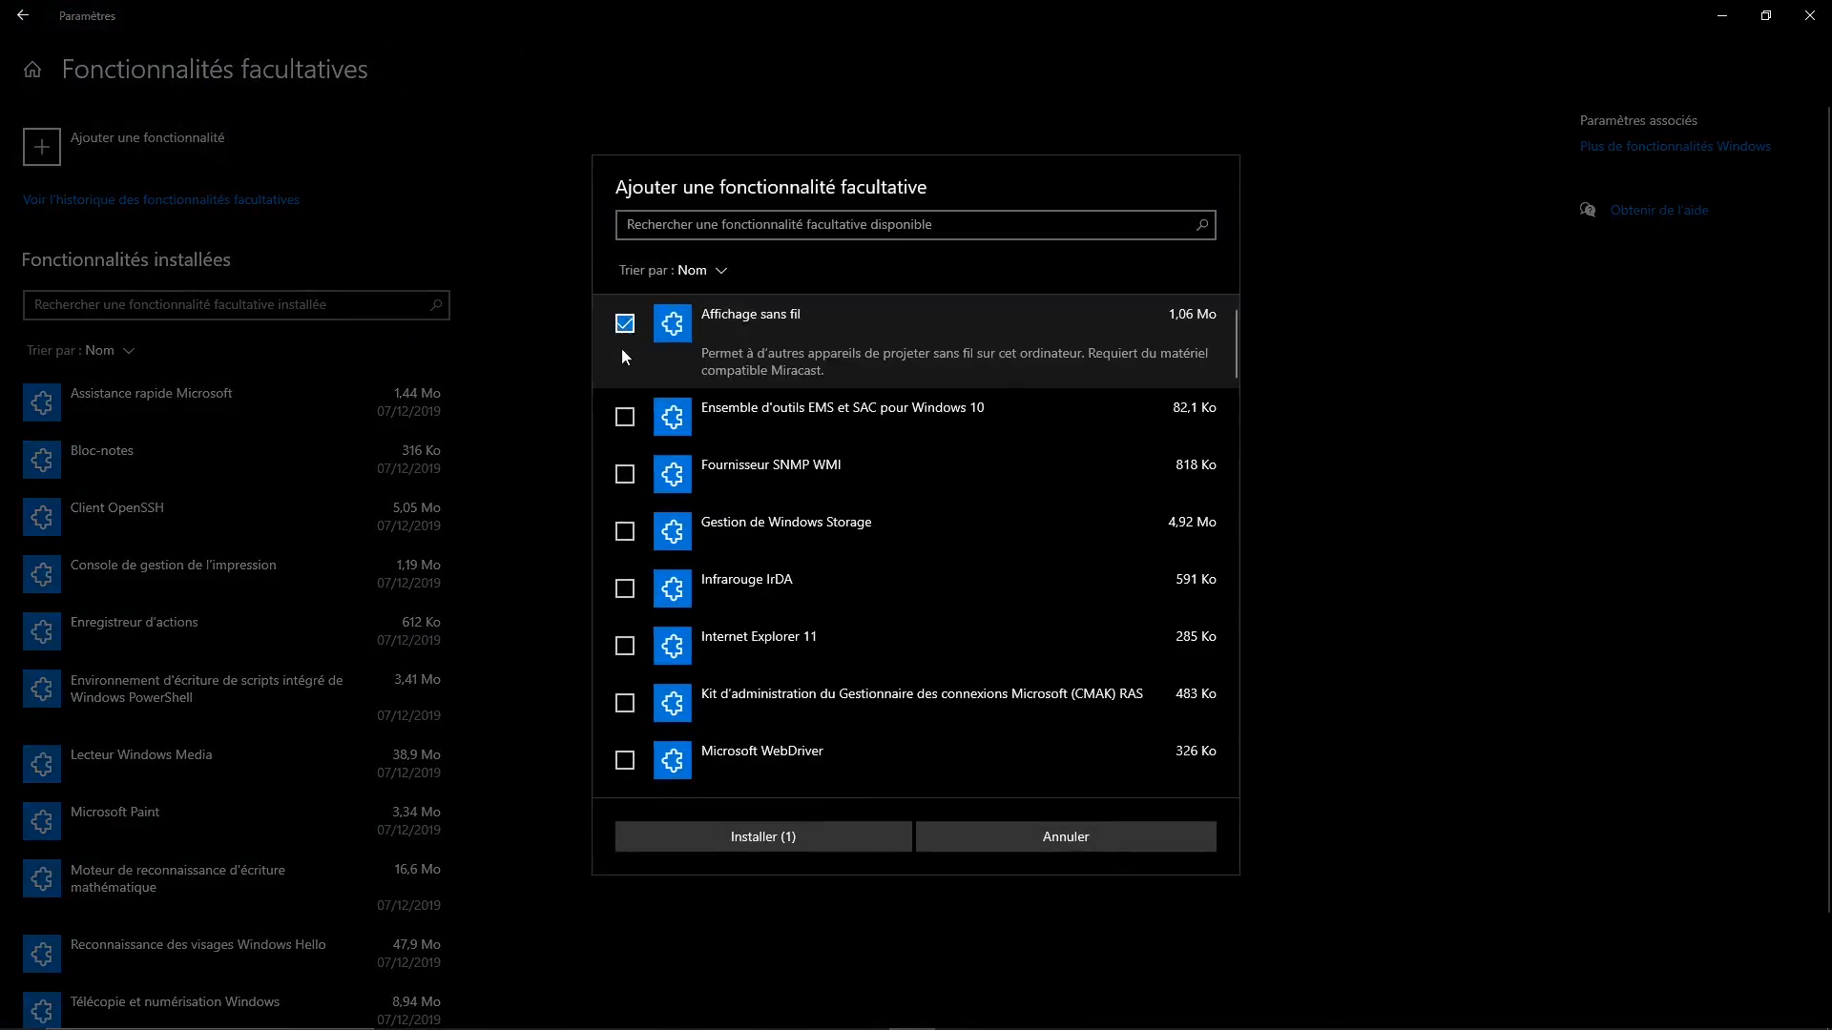
{"action": "left_click", "coordinate": [625, 474]}
{"action": "left_click", "coordinate": [625, 531]}
{"action": "left_click", "coordinate": [625, 532]}
{"action": "left_click", "coordinate": [625, 474]}
{"action": "left_click", "coordinate": [636, 334]}
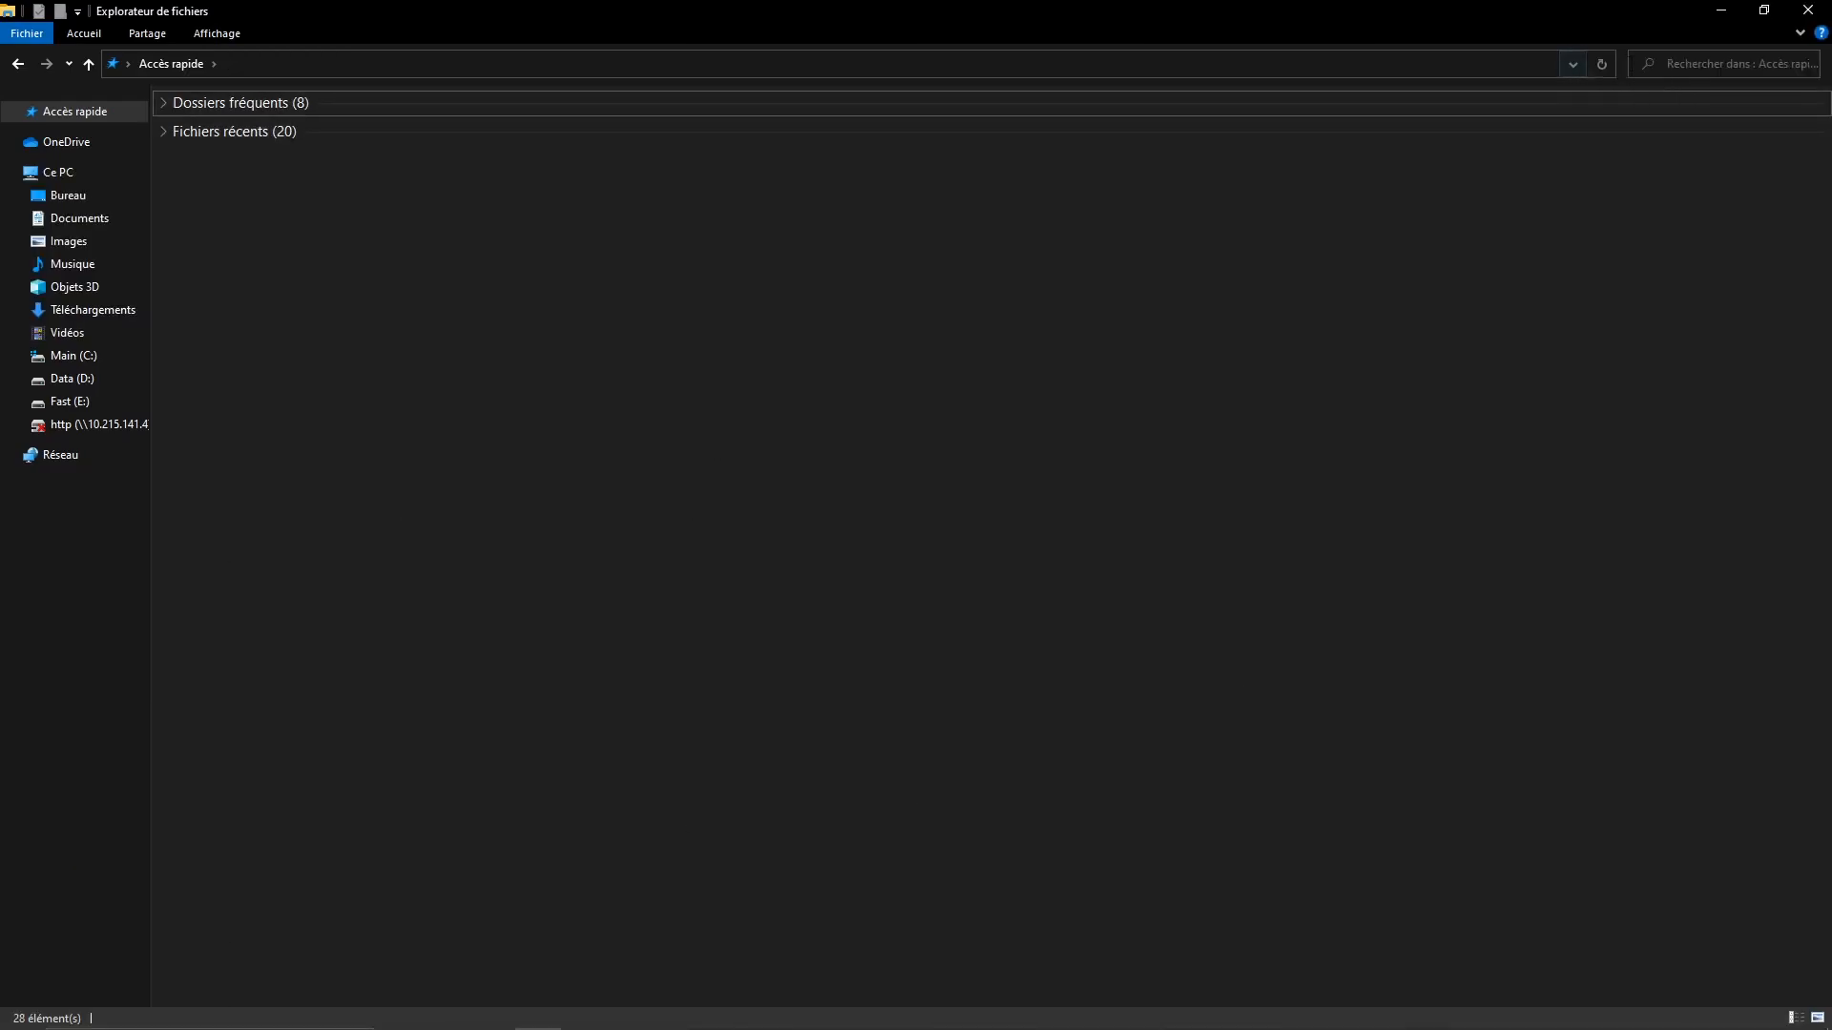
Widen the File Explorer search box and show its recent searches.
{"action": "left_click_drag", "start_coordinate": [1621, 64], "coordinate": [1520, 71]}
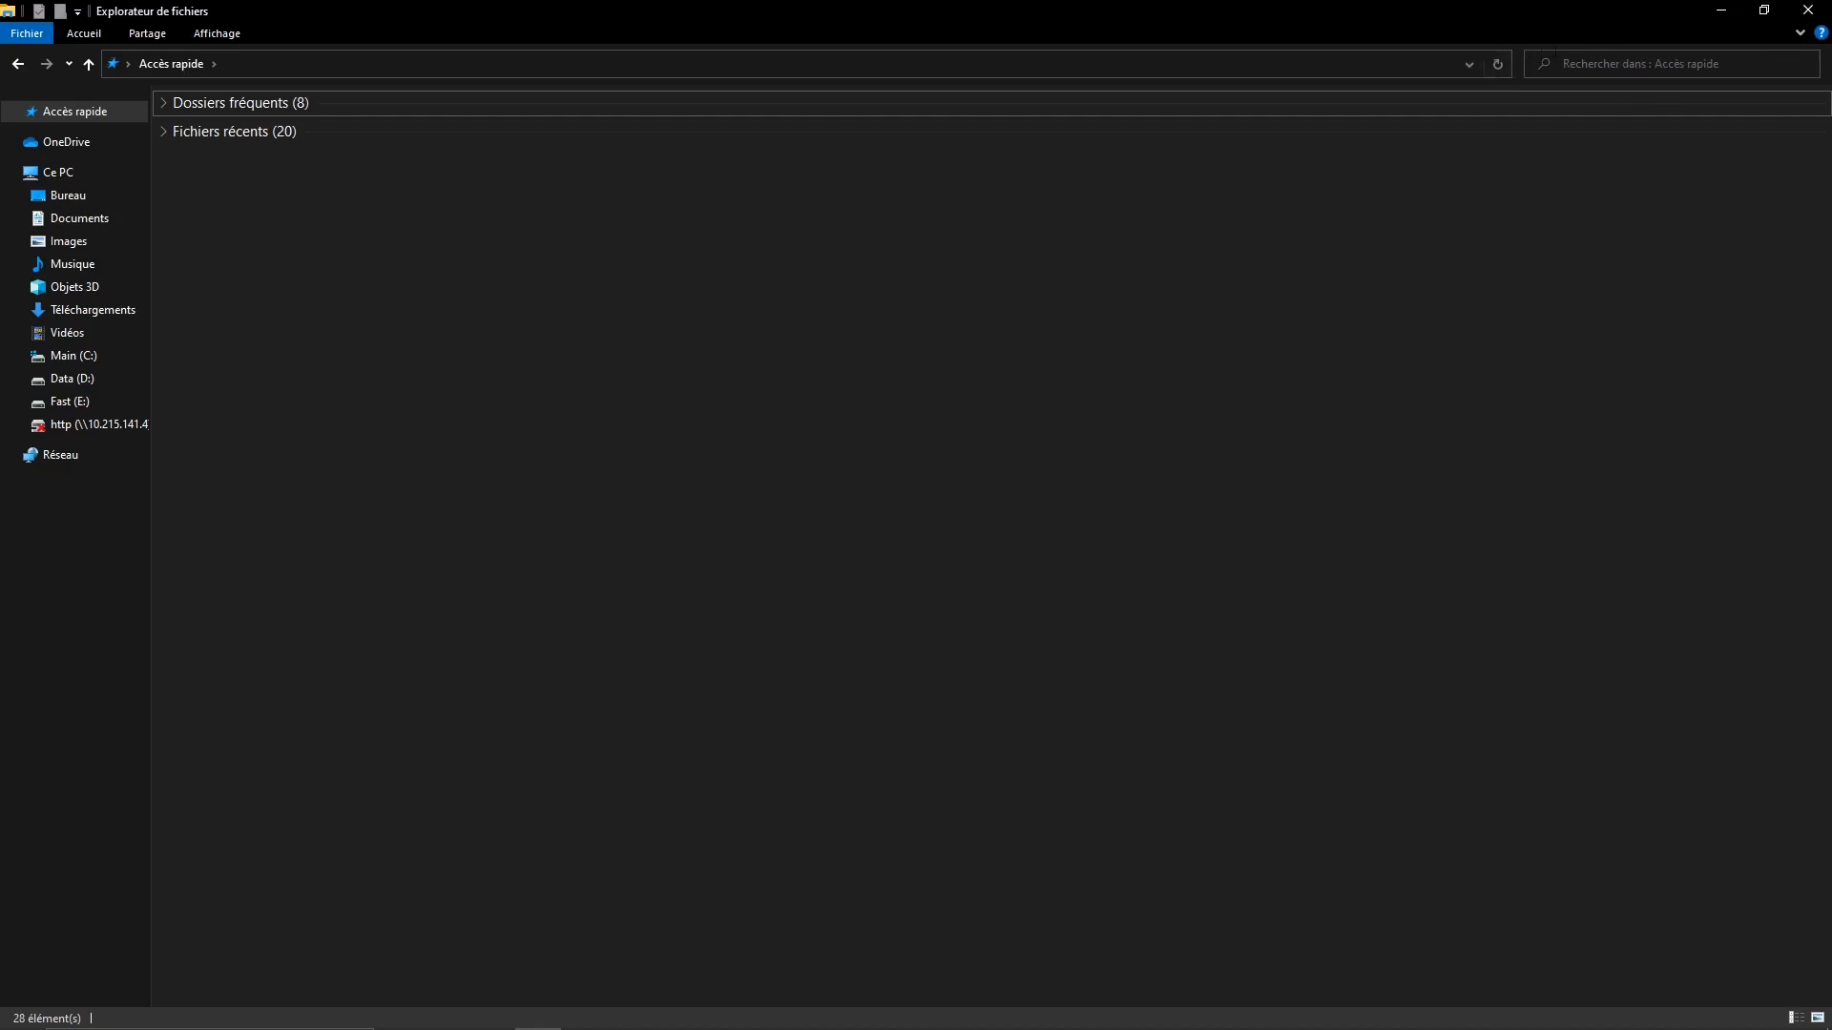
{"action": "left_click", "coordinate": [1676, 68]}
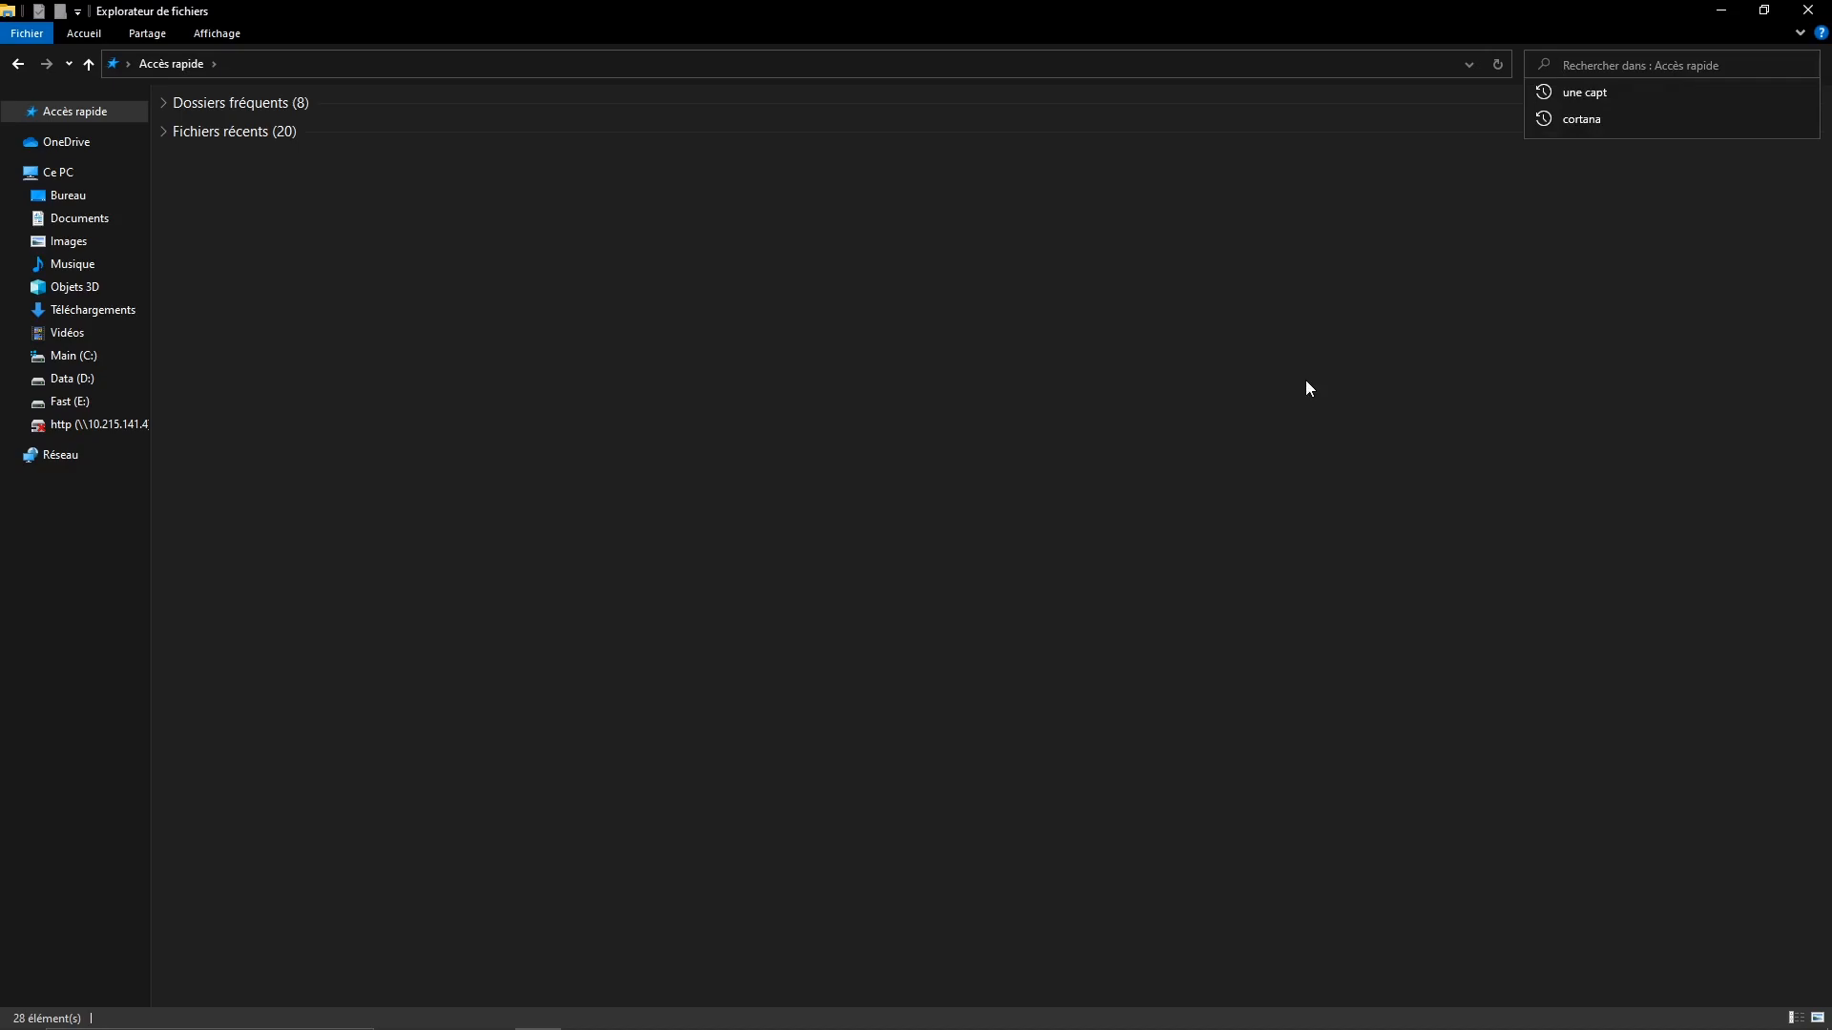
Search File Explorer for "document one" and open the file location of the suggested Document OneDrive.docx.
{"action": "type", "text": "do"}
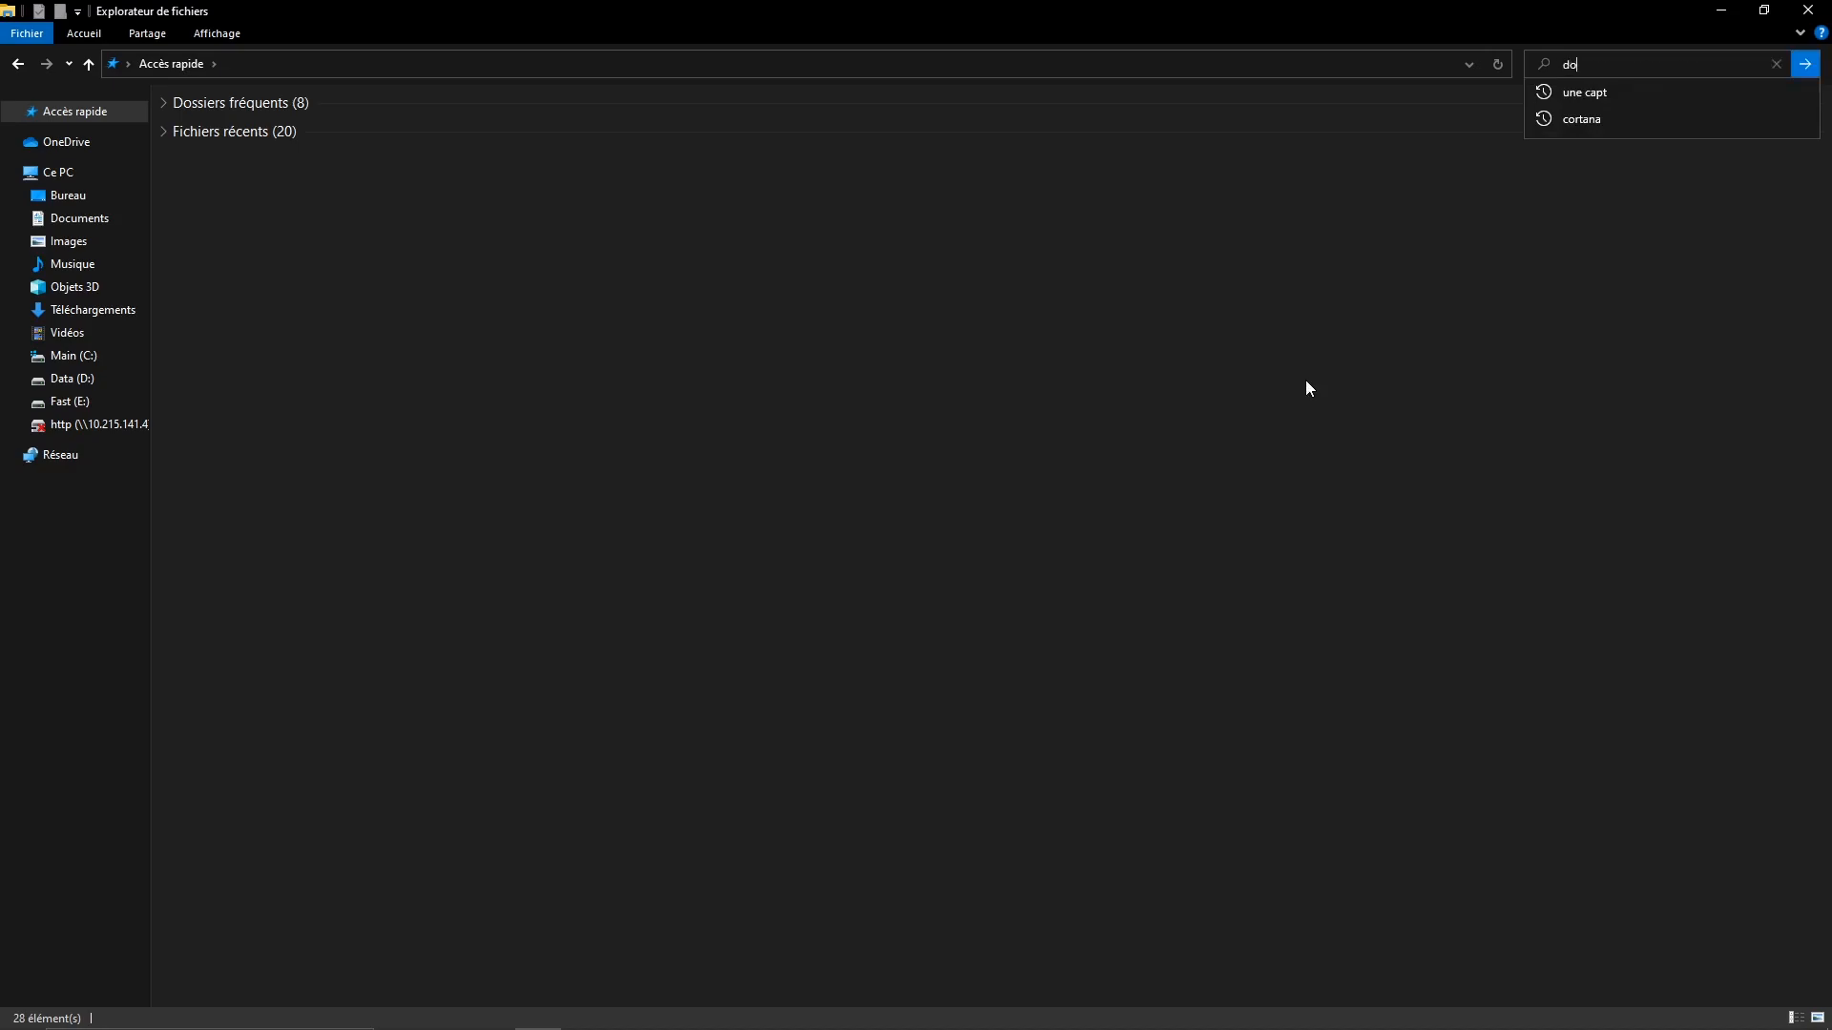
{"action": "type", "text": "cument on"}
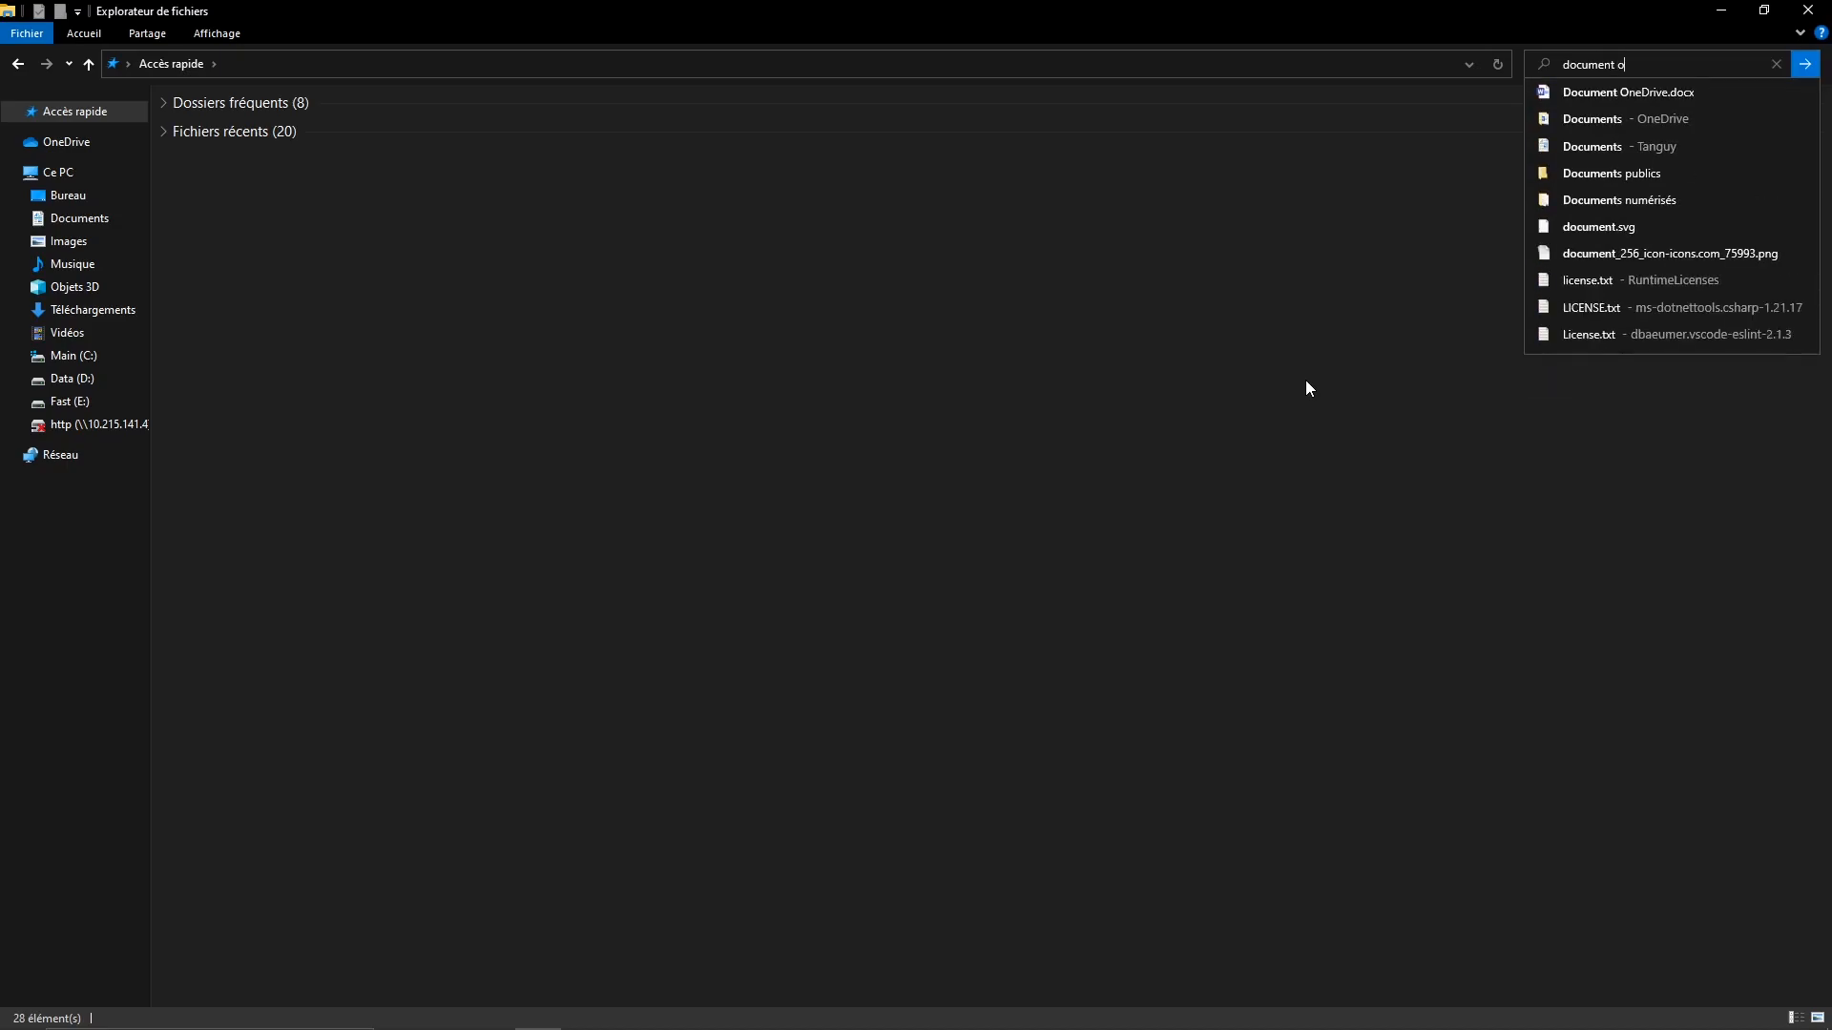
{"action": "key", "text": "BackSpace"}
{"action": "key", "text": "BackSpace"}
{"action": "key", "text": "BackSpace"}
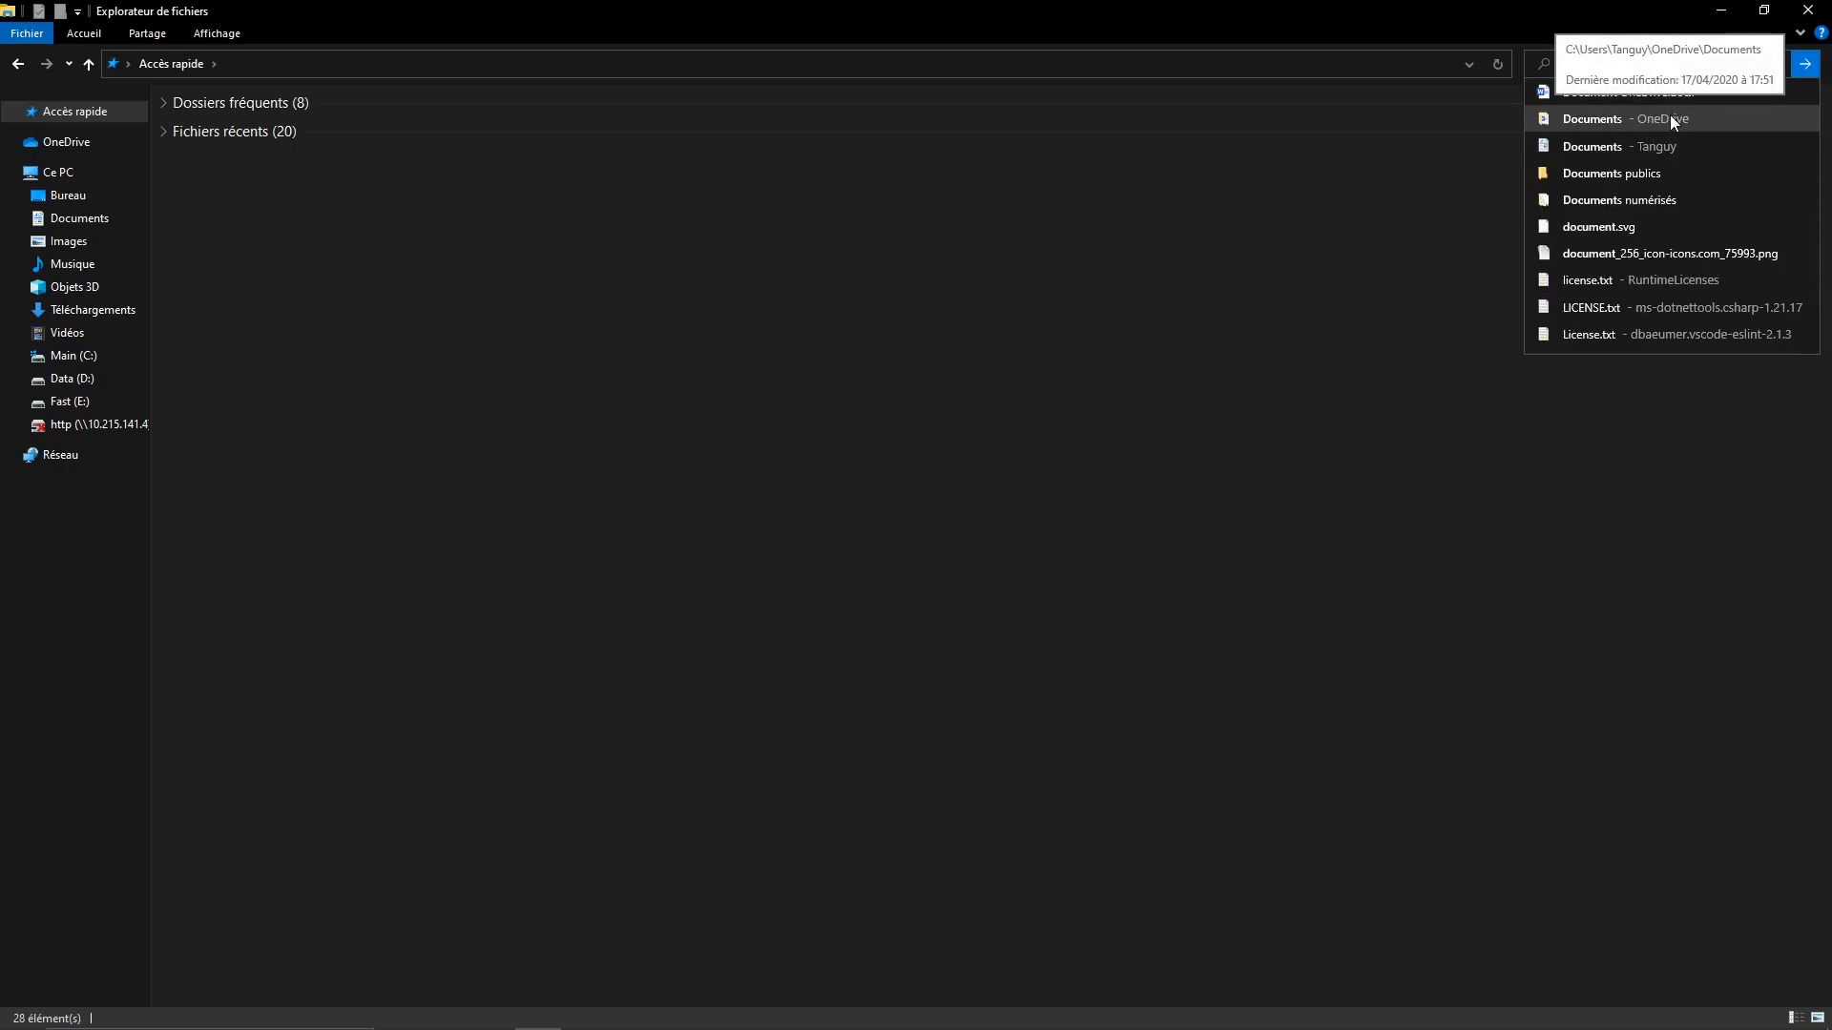
{"action": "type", "text": "one"}
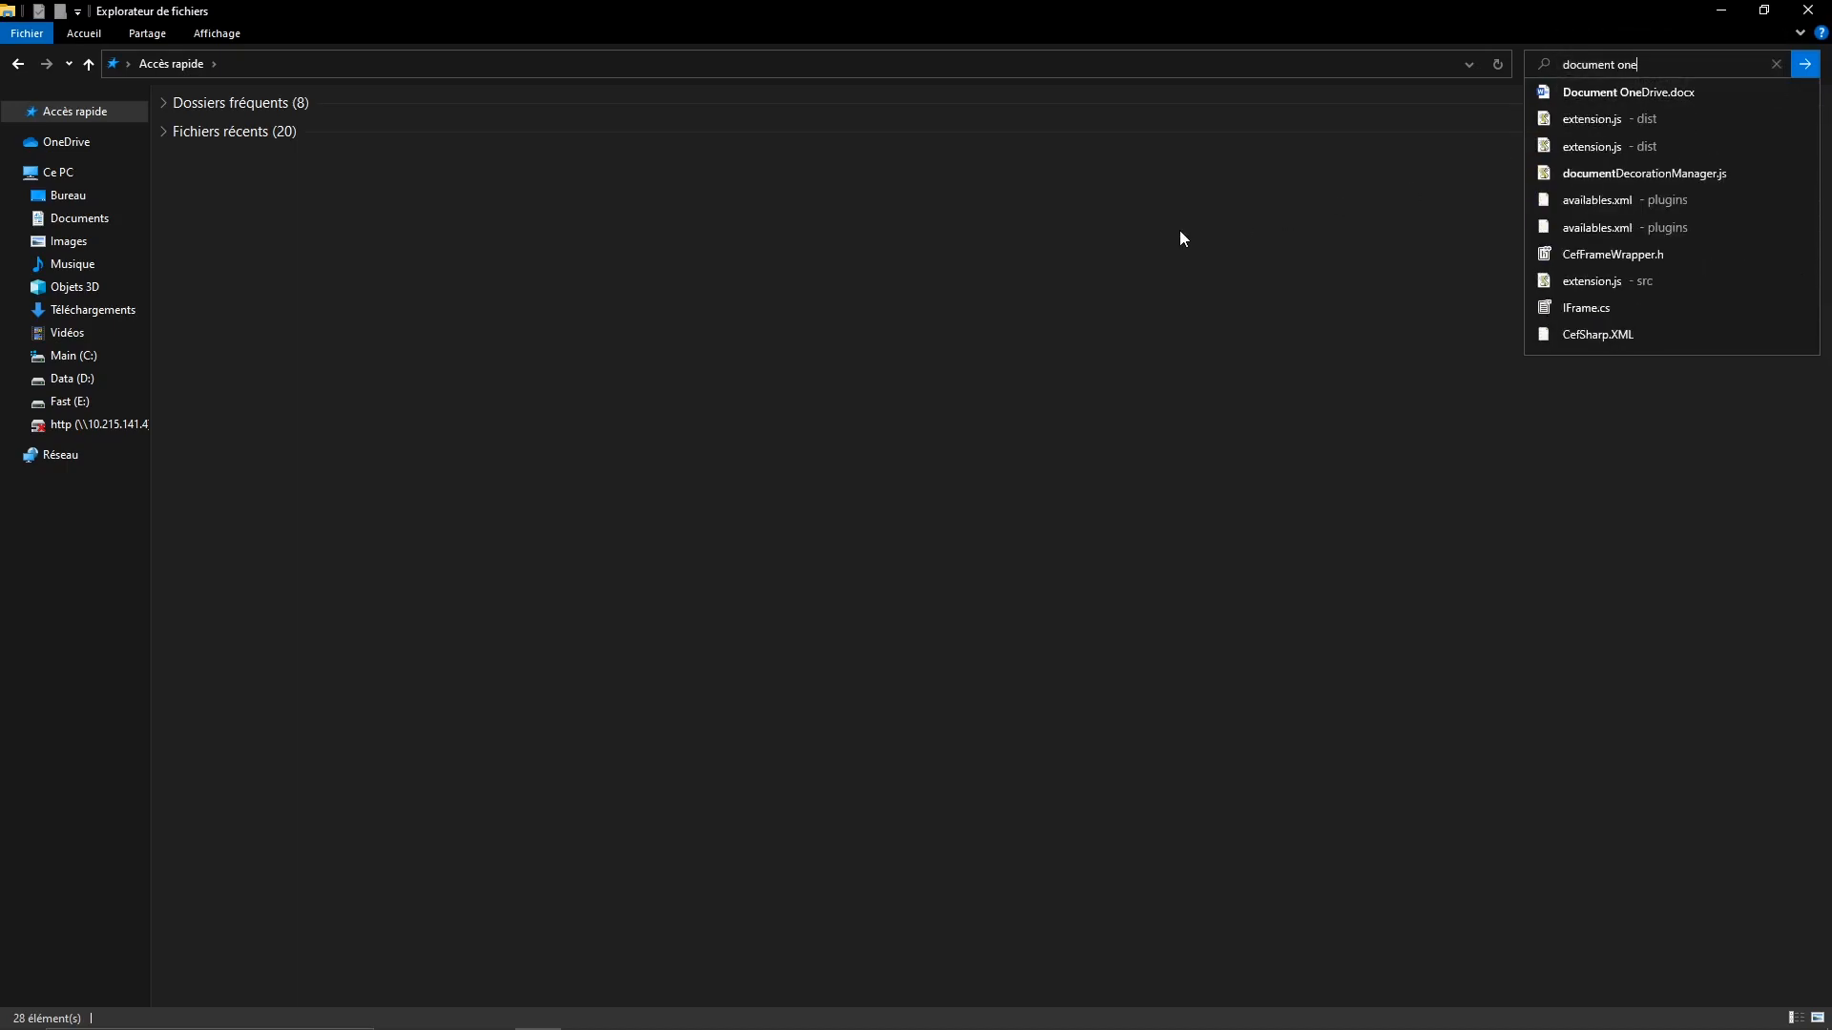
{"action": "right_click", "coordinate": [1614, 90]}
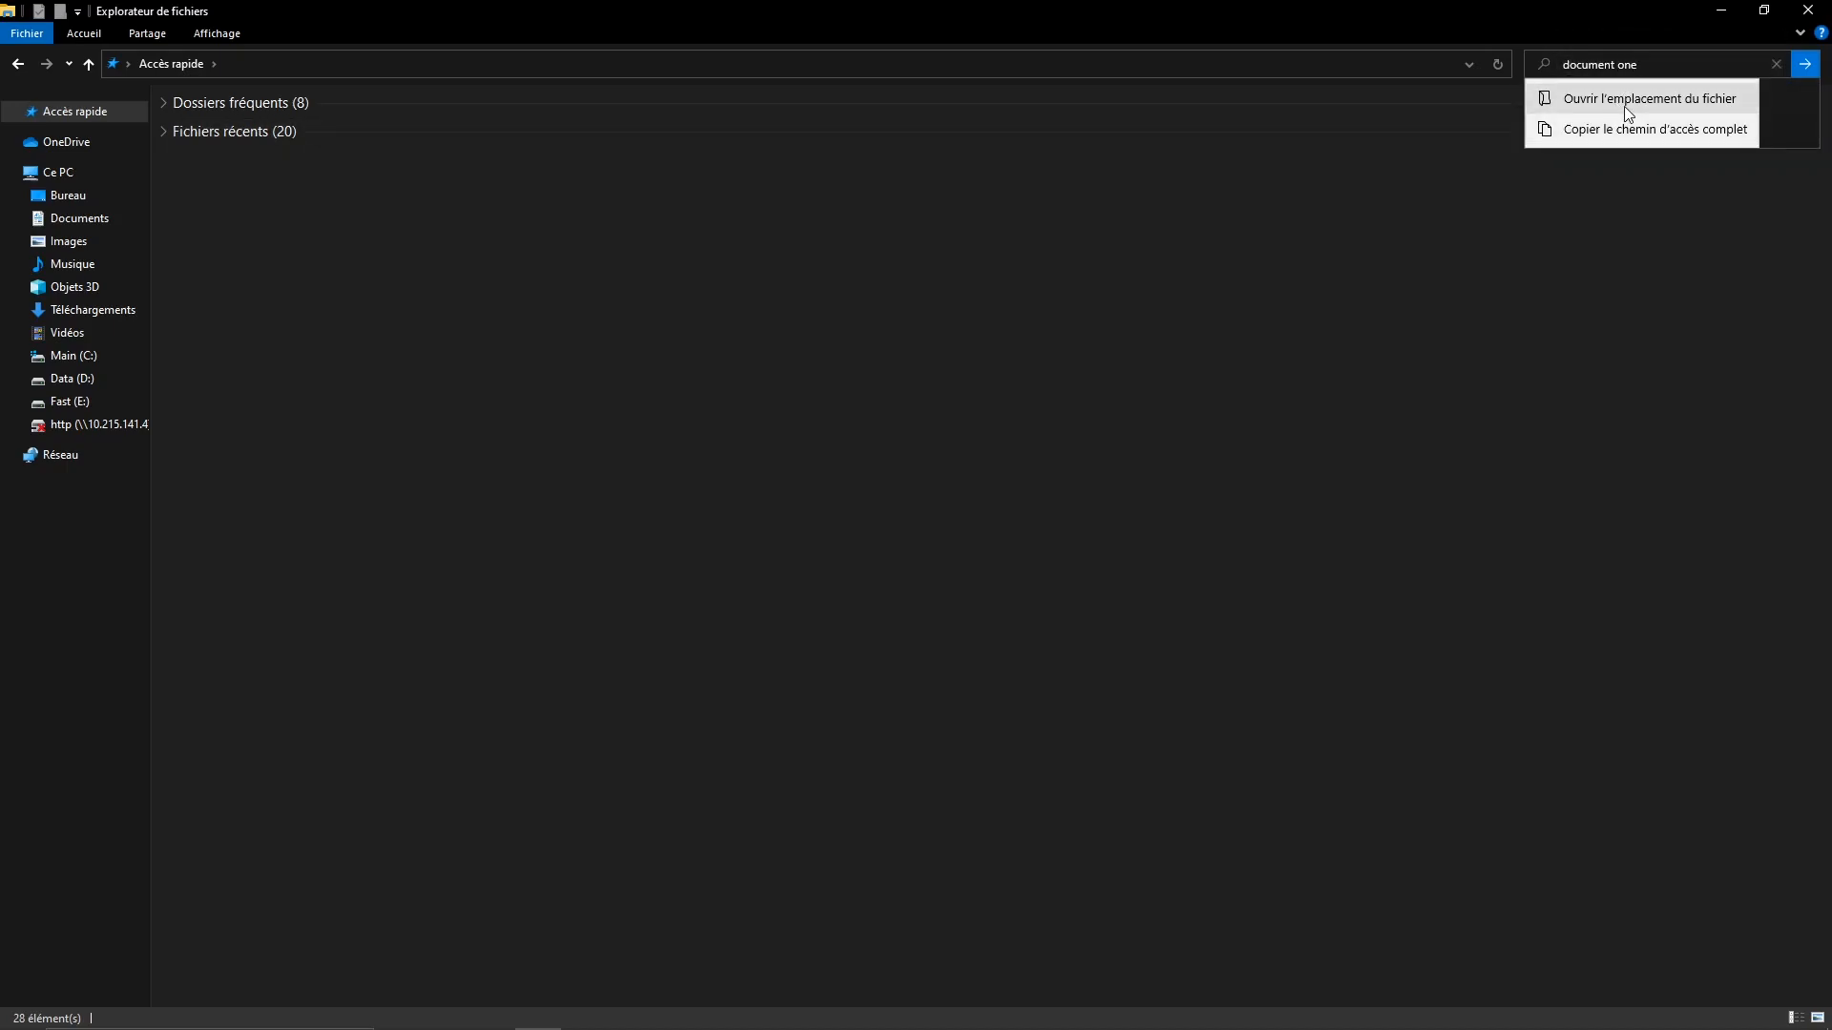
{"action": "left_click", "coordinate": [1631, 98]}
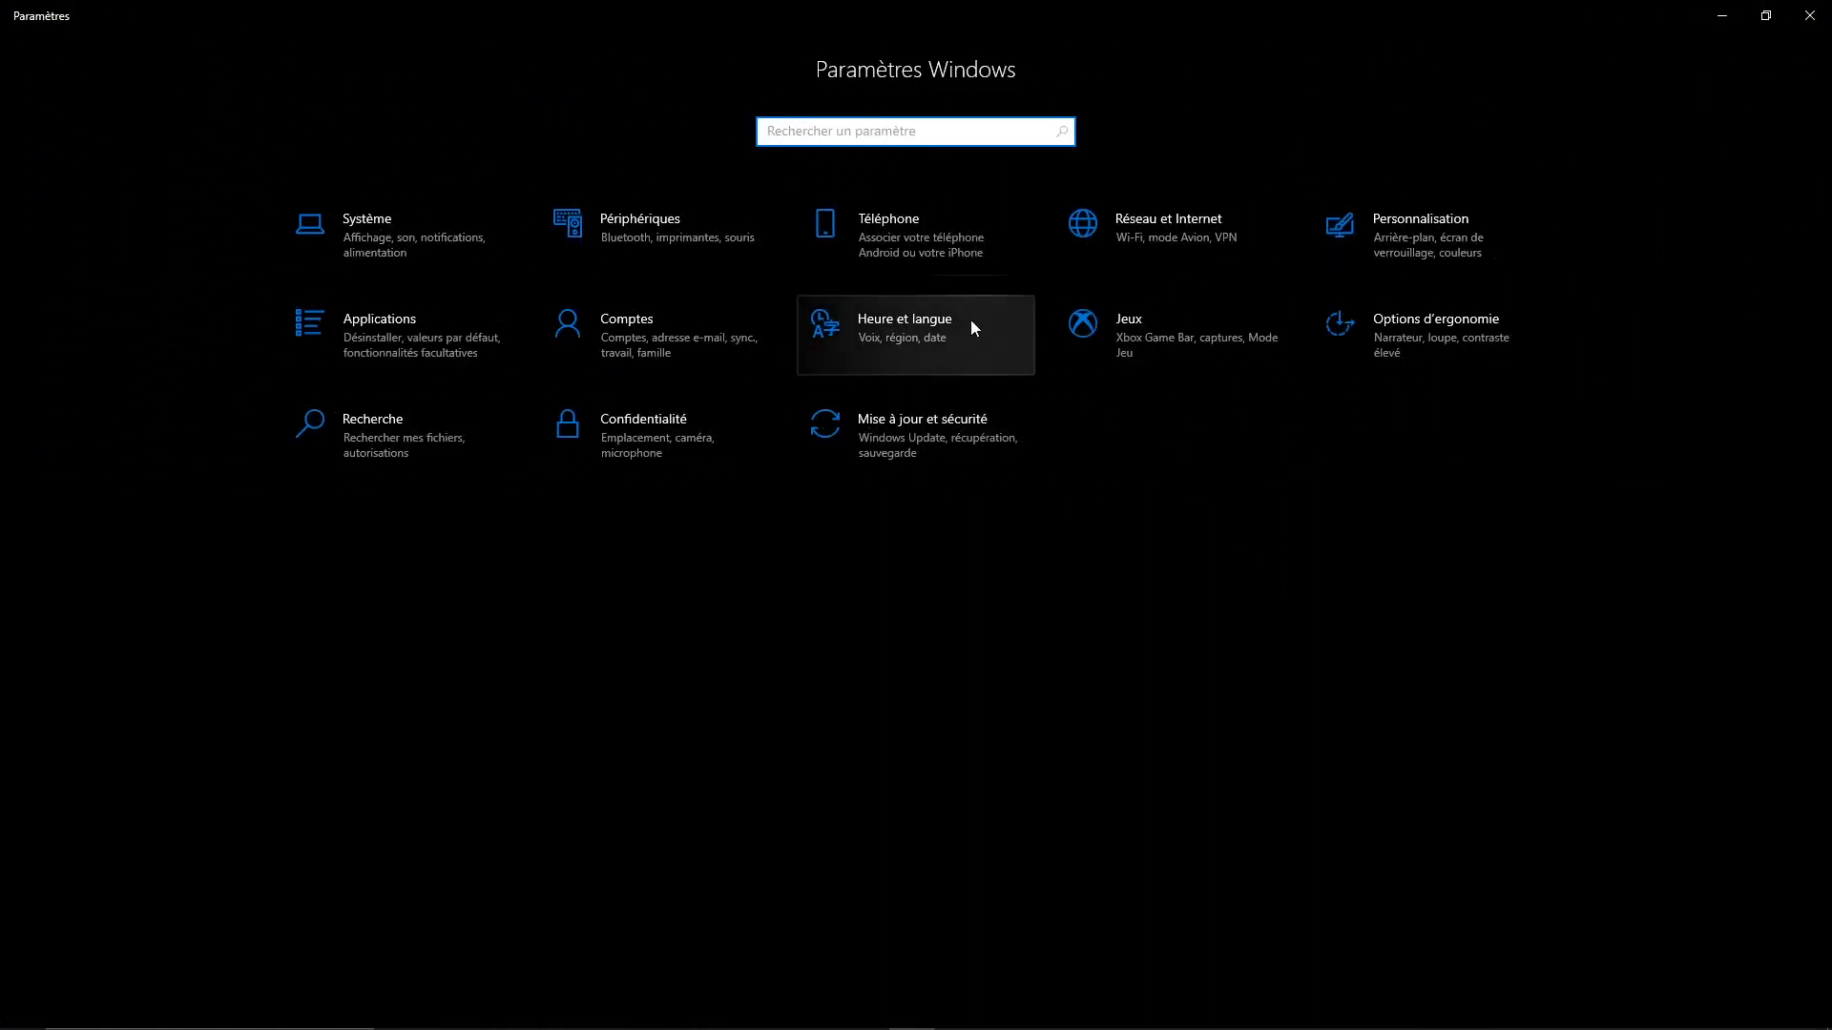
Open the Langue page of Heure et langue and examine its shortcuts for Windows display, applications, regional format, keyboard and voice.
{"action": "left_click", "coordinate": [972, 321]}
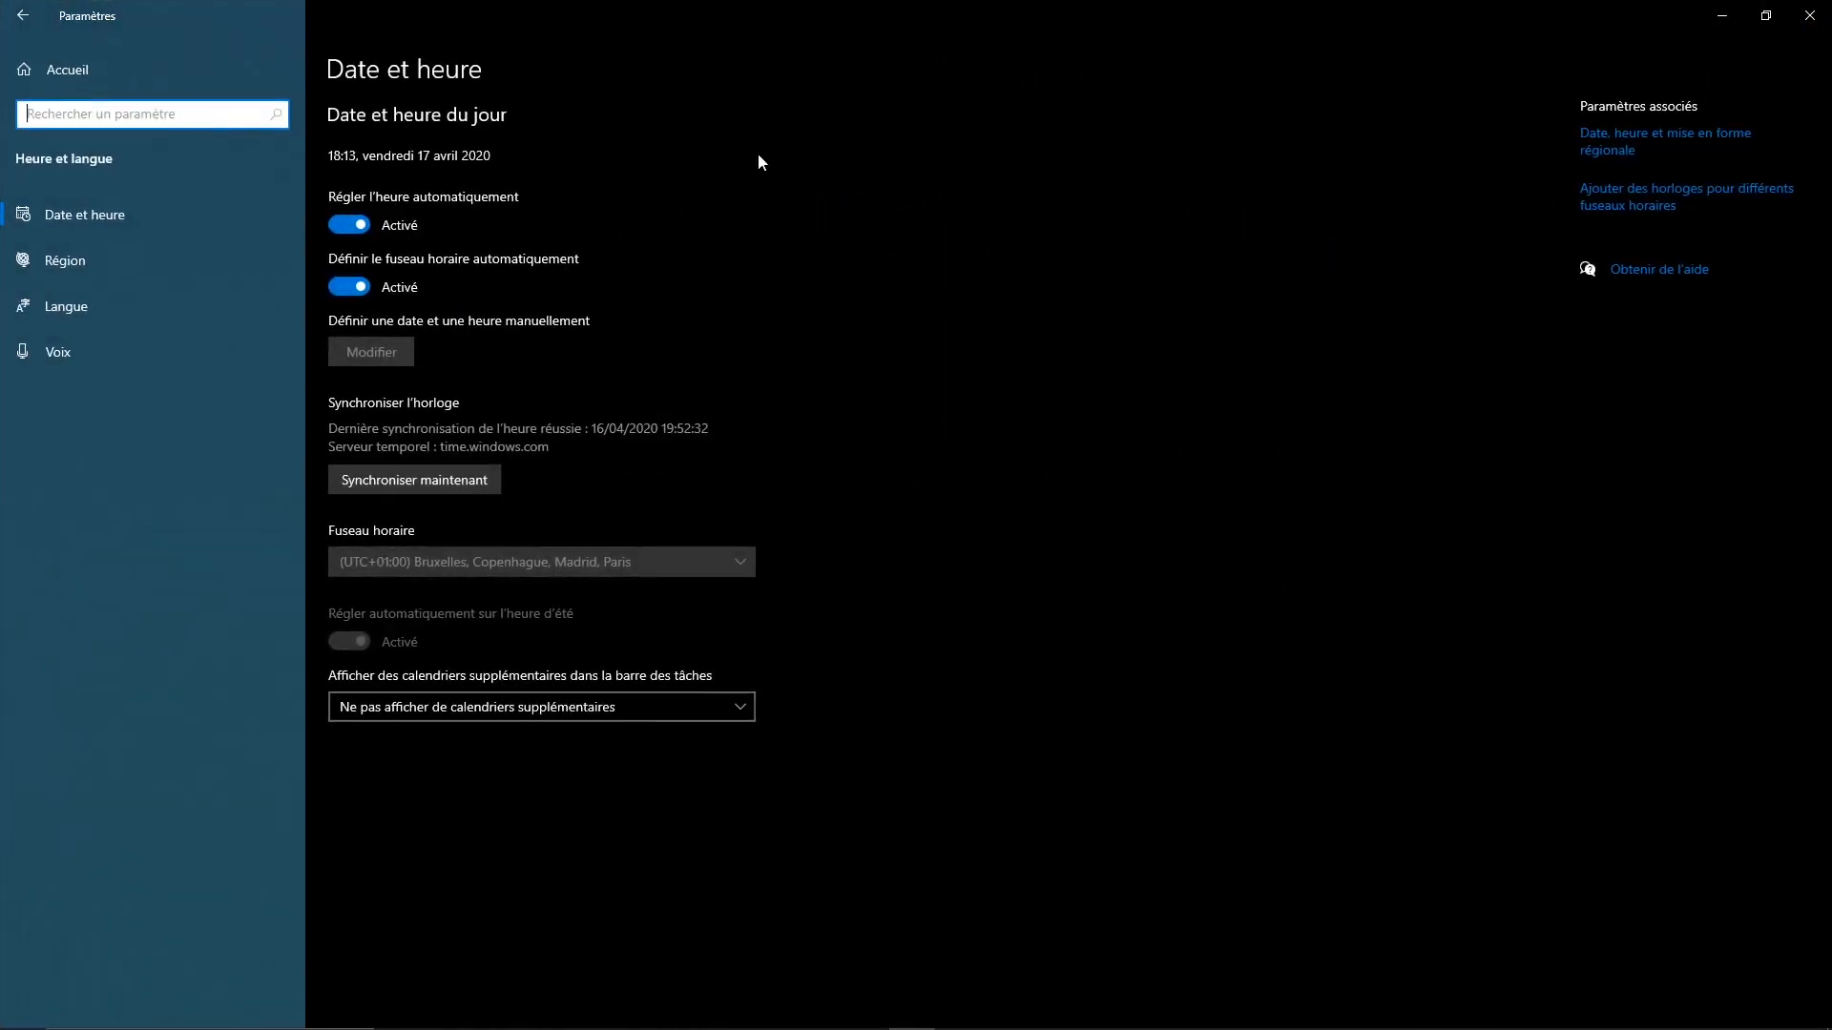
{"action": "left_click", "coordinate": [101, 304]}
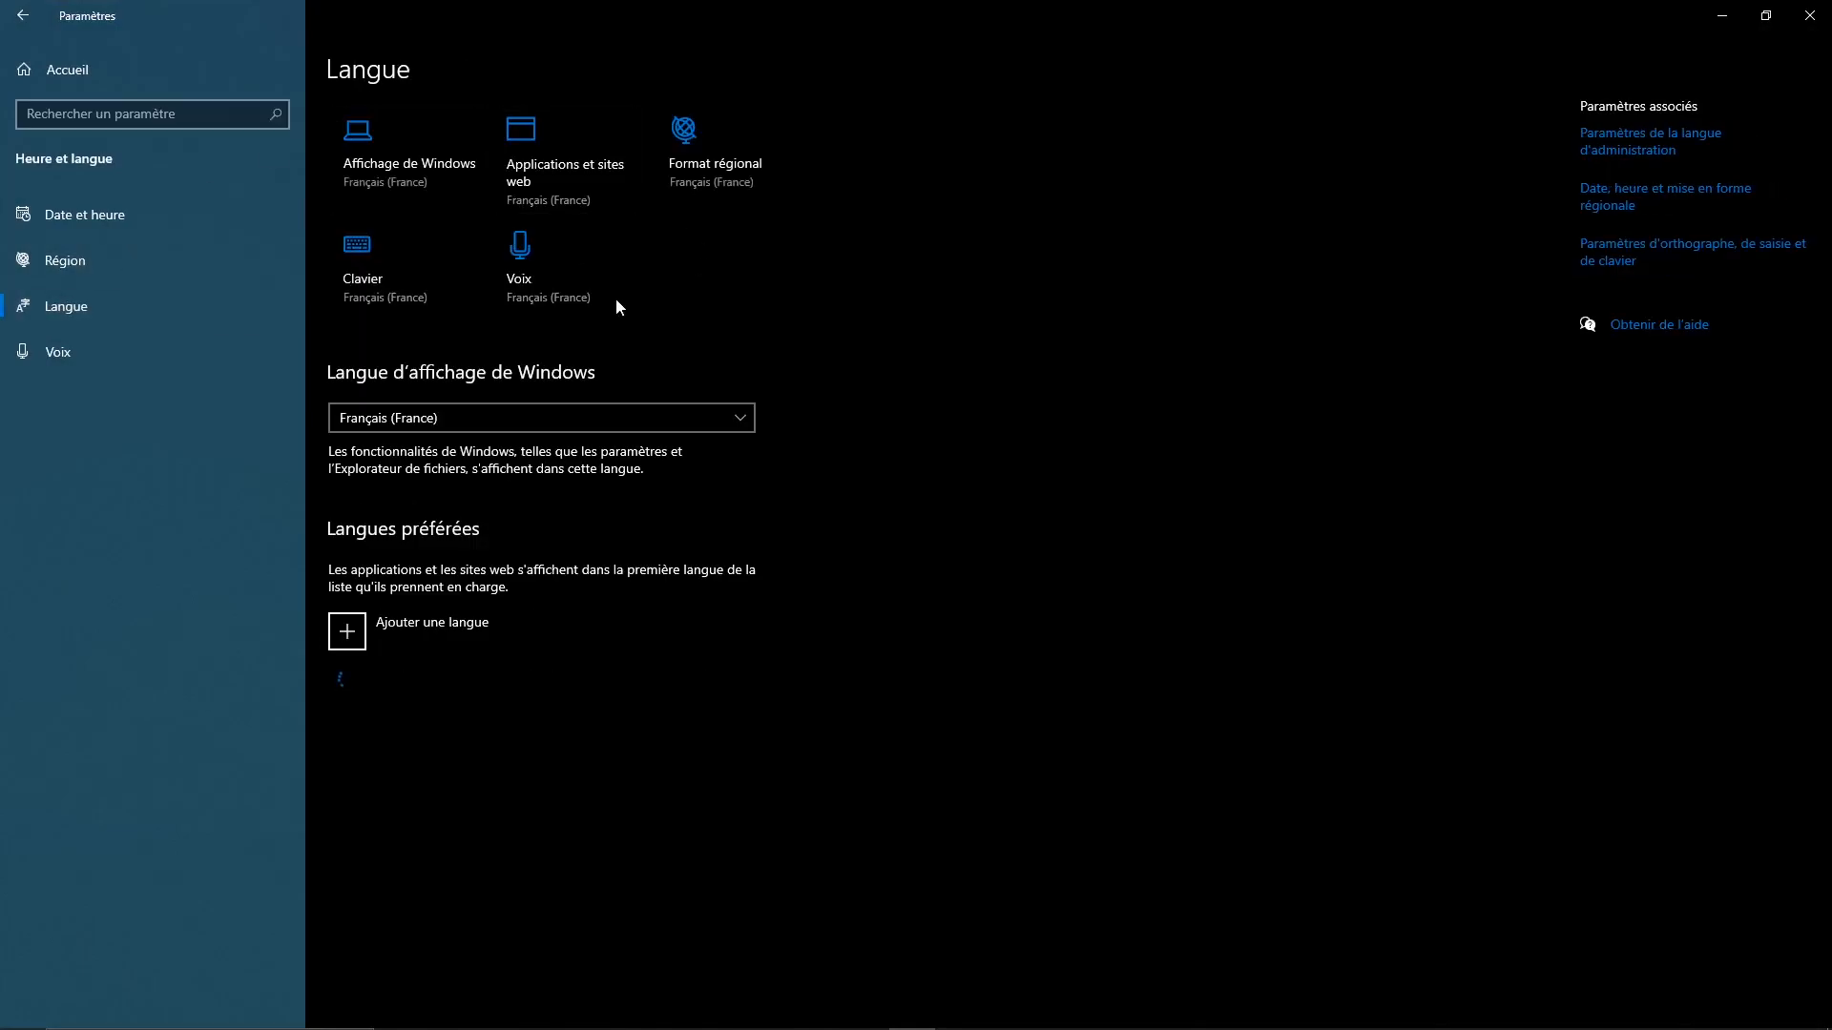
{"action": "left_click", "coordinate": [446, 179]}
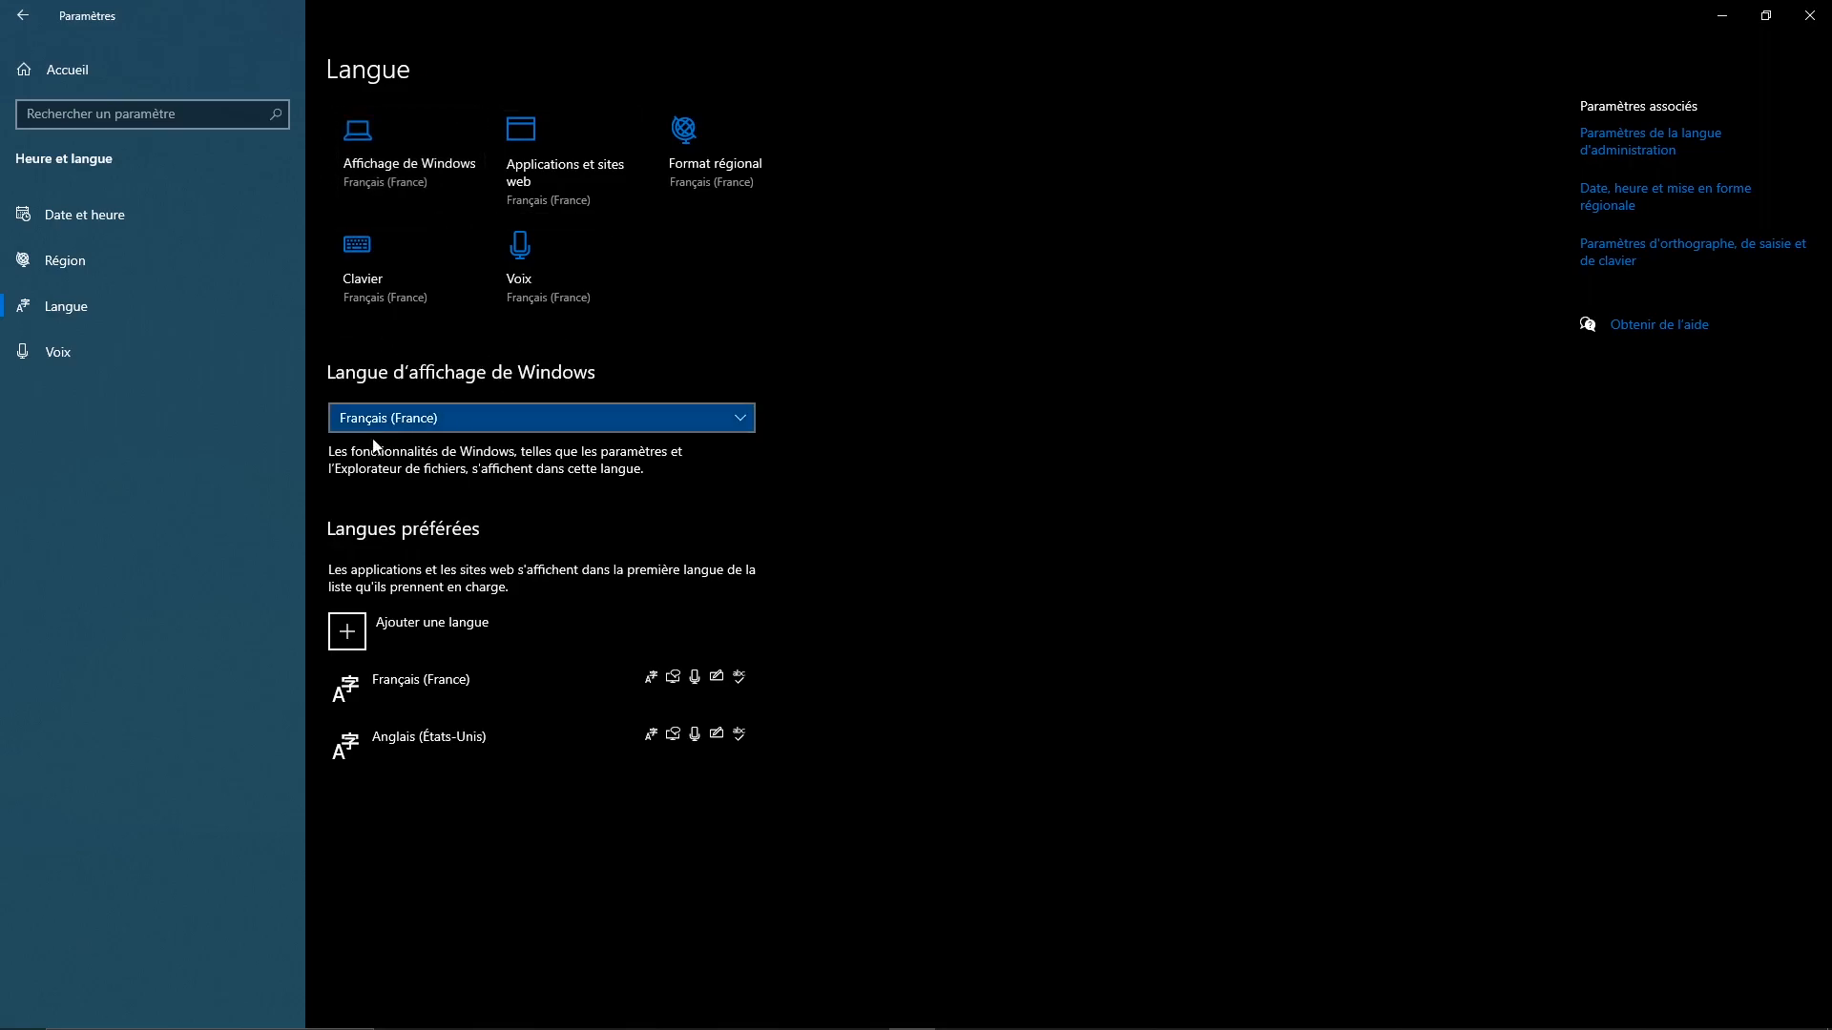
{"action": "left_click", "coordinate": [524, 188]}
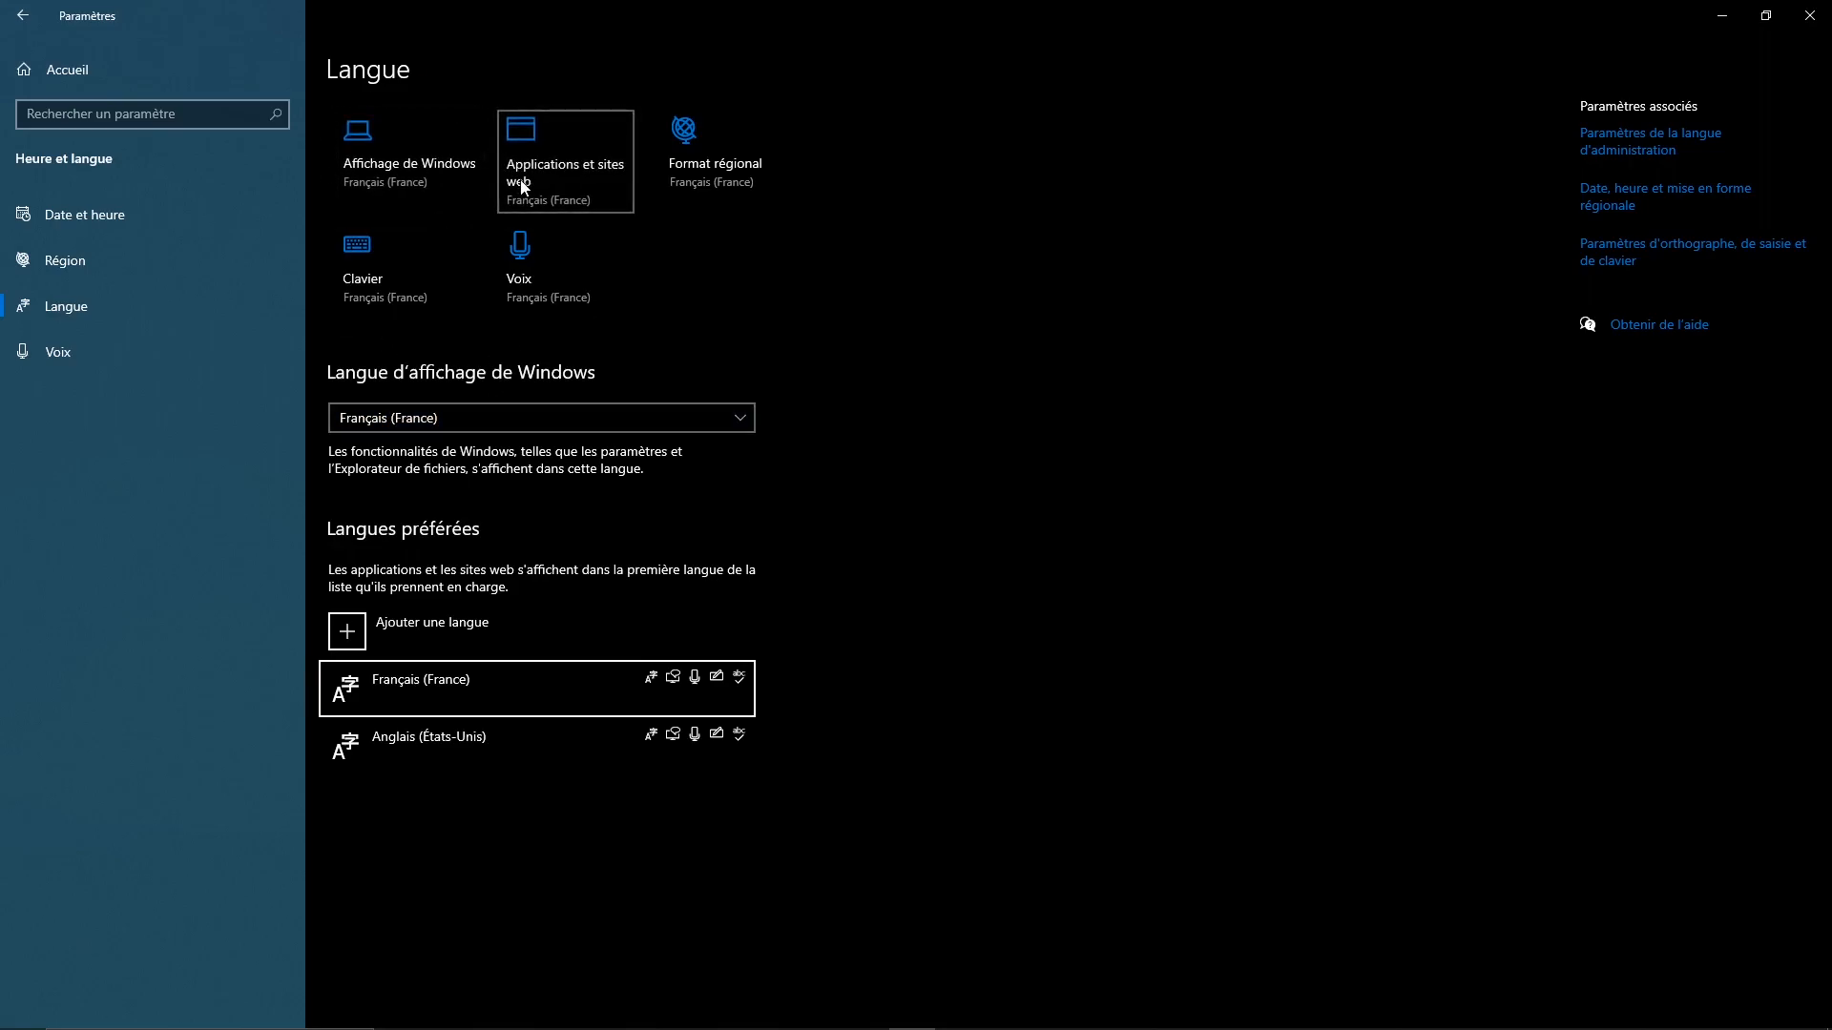
{"action": "left_click", "coordinate": [718, 157]}
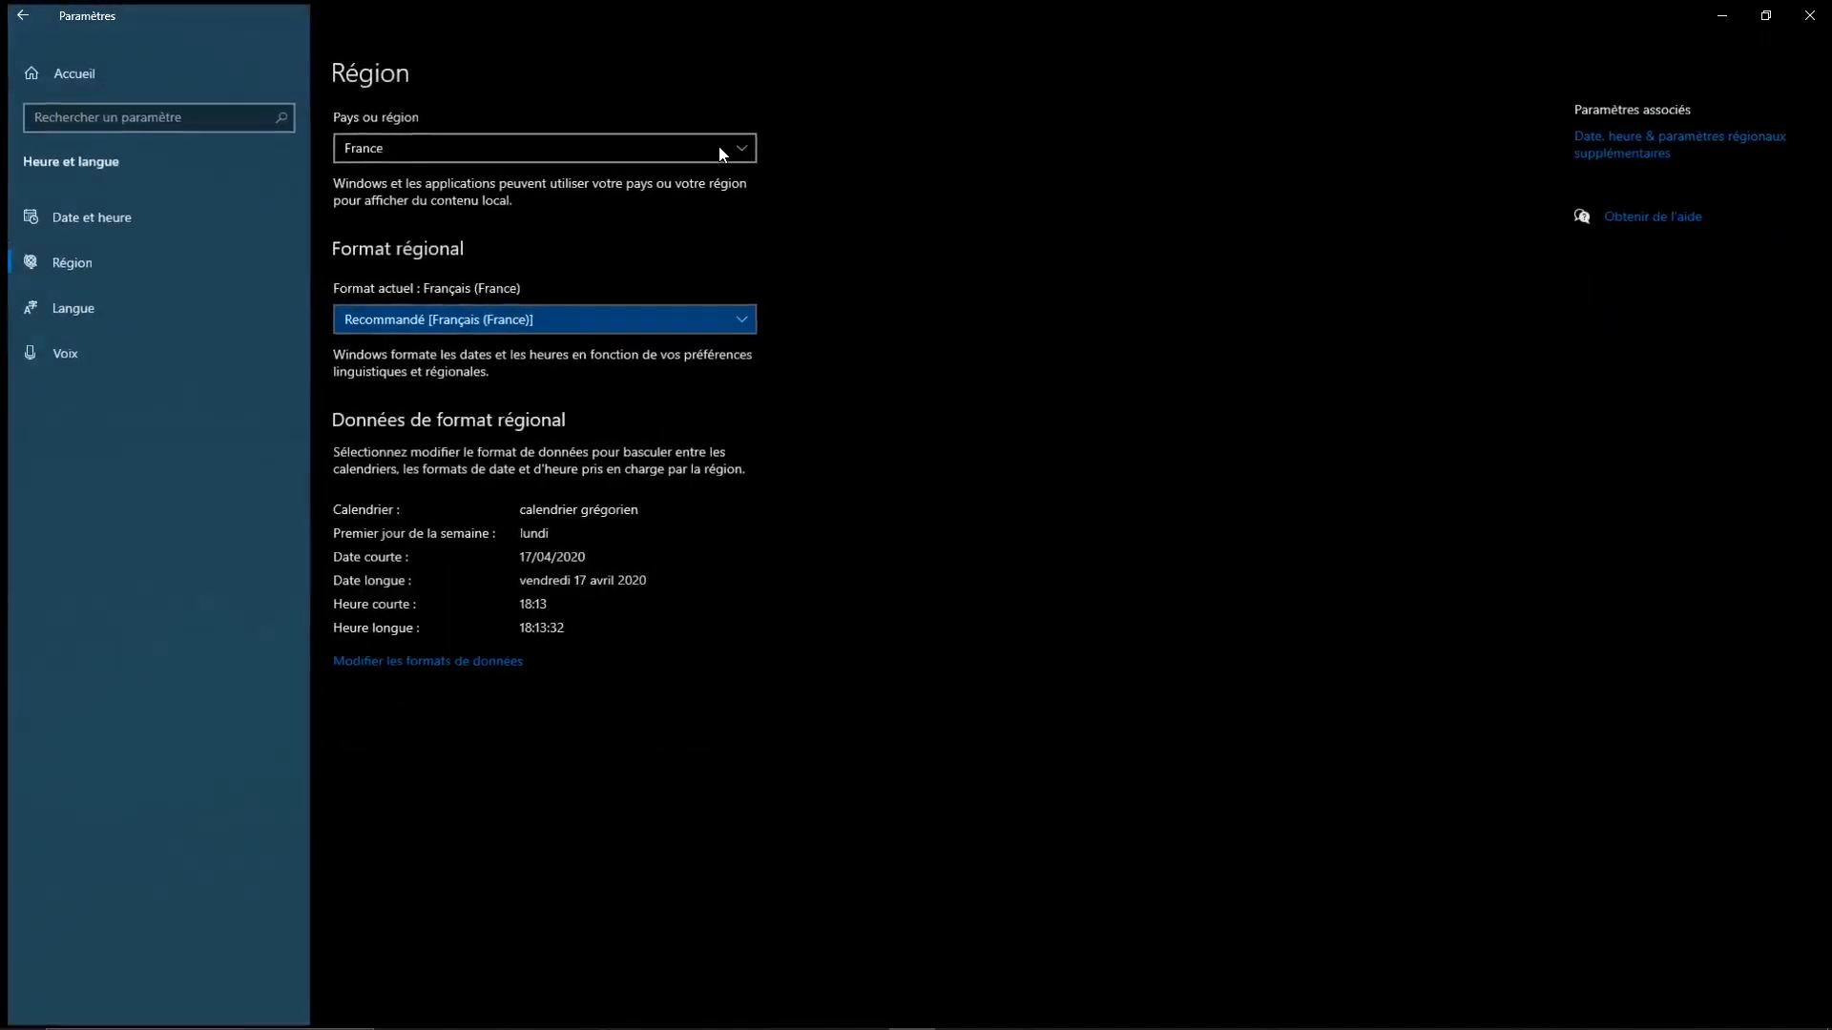
{"action": "left_click", "coordinate": [22, 16]}
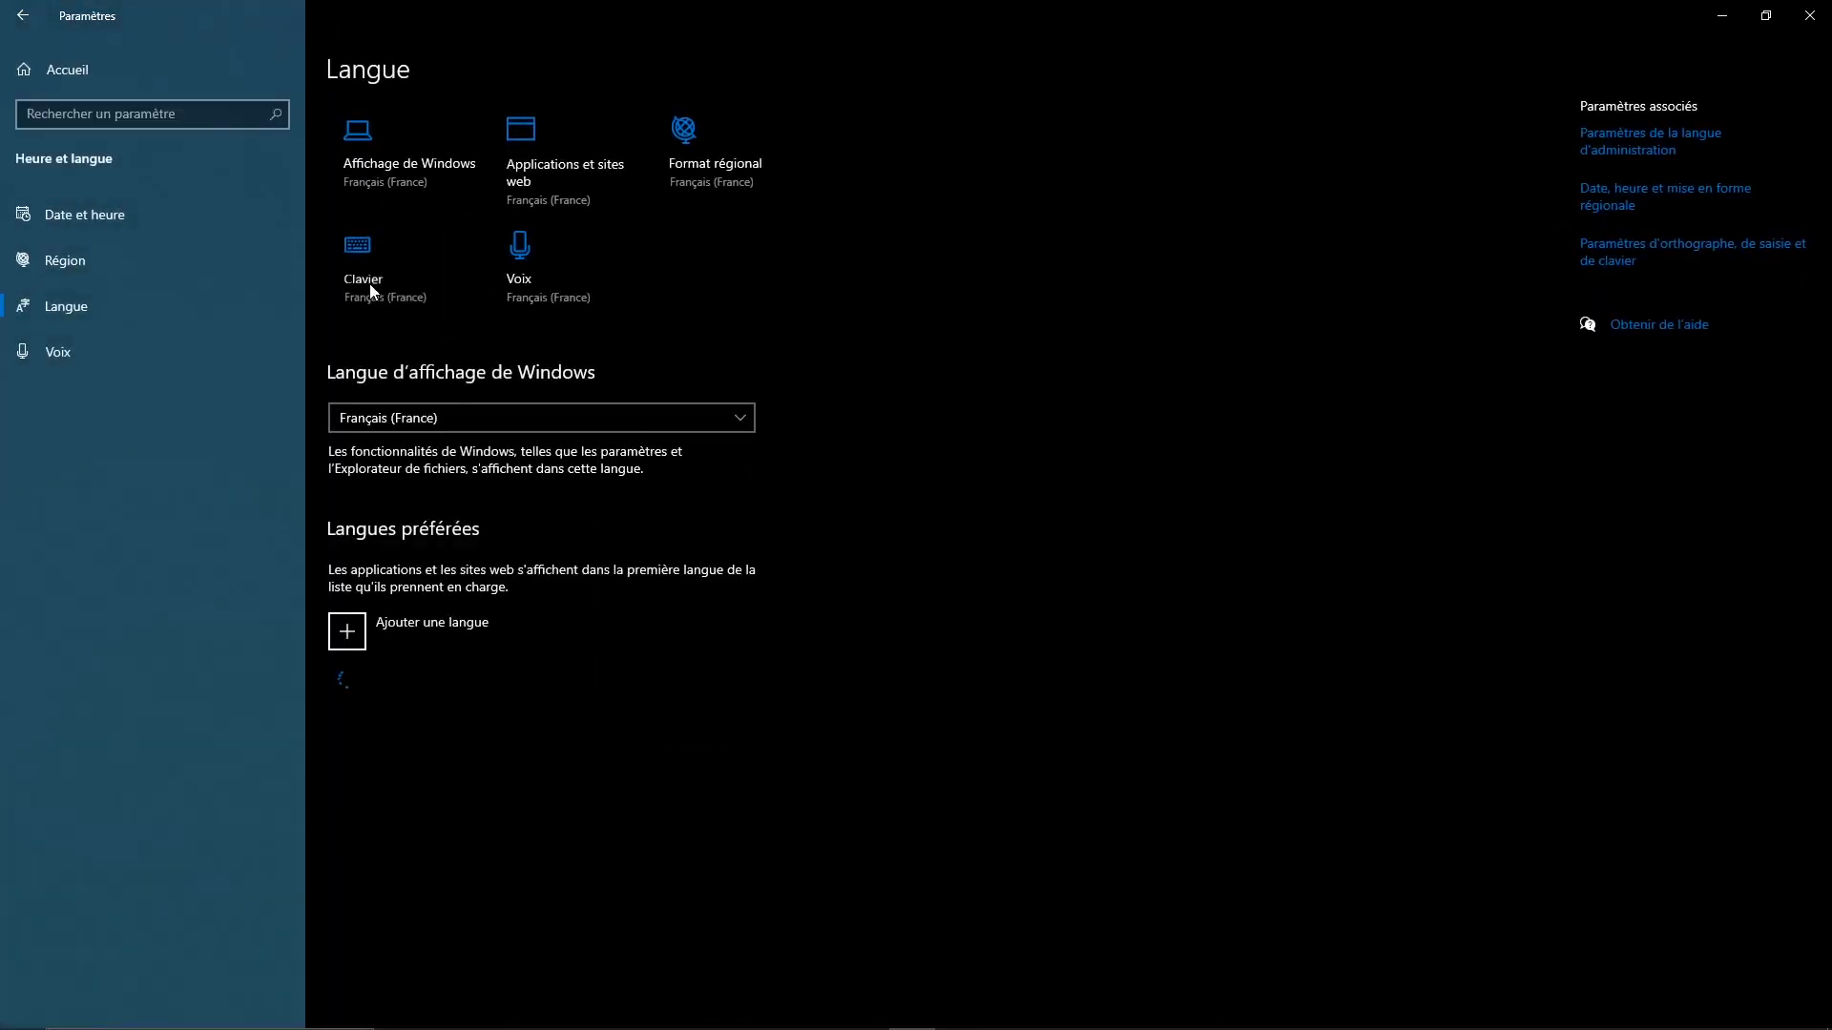
{"action": "left_click", "coordinate": [369, 283]}
{"action": "left_click", "coordinate": [22, 15]}
{"action": "left_click", "coordinate": [535, 267]}
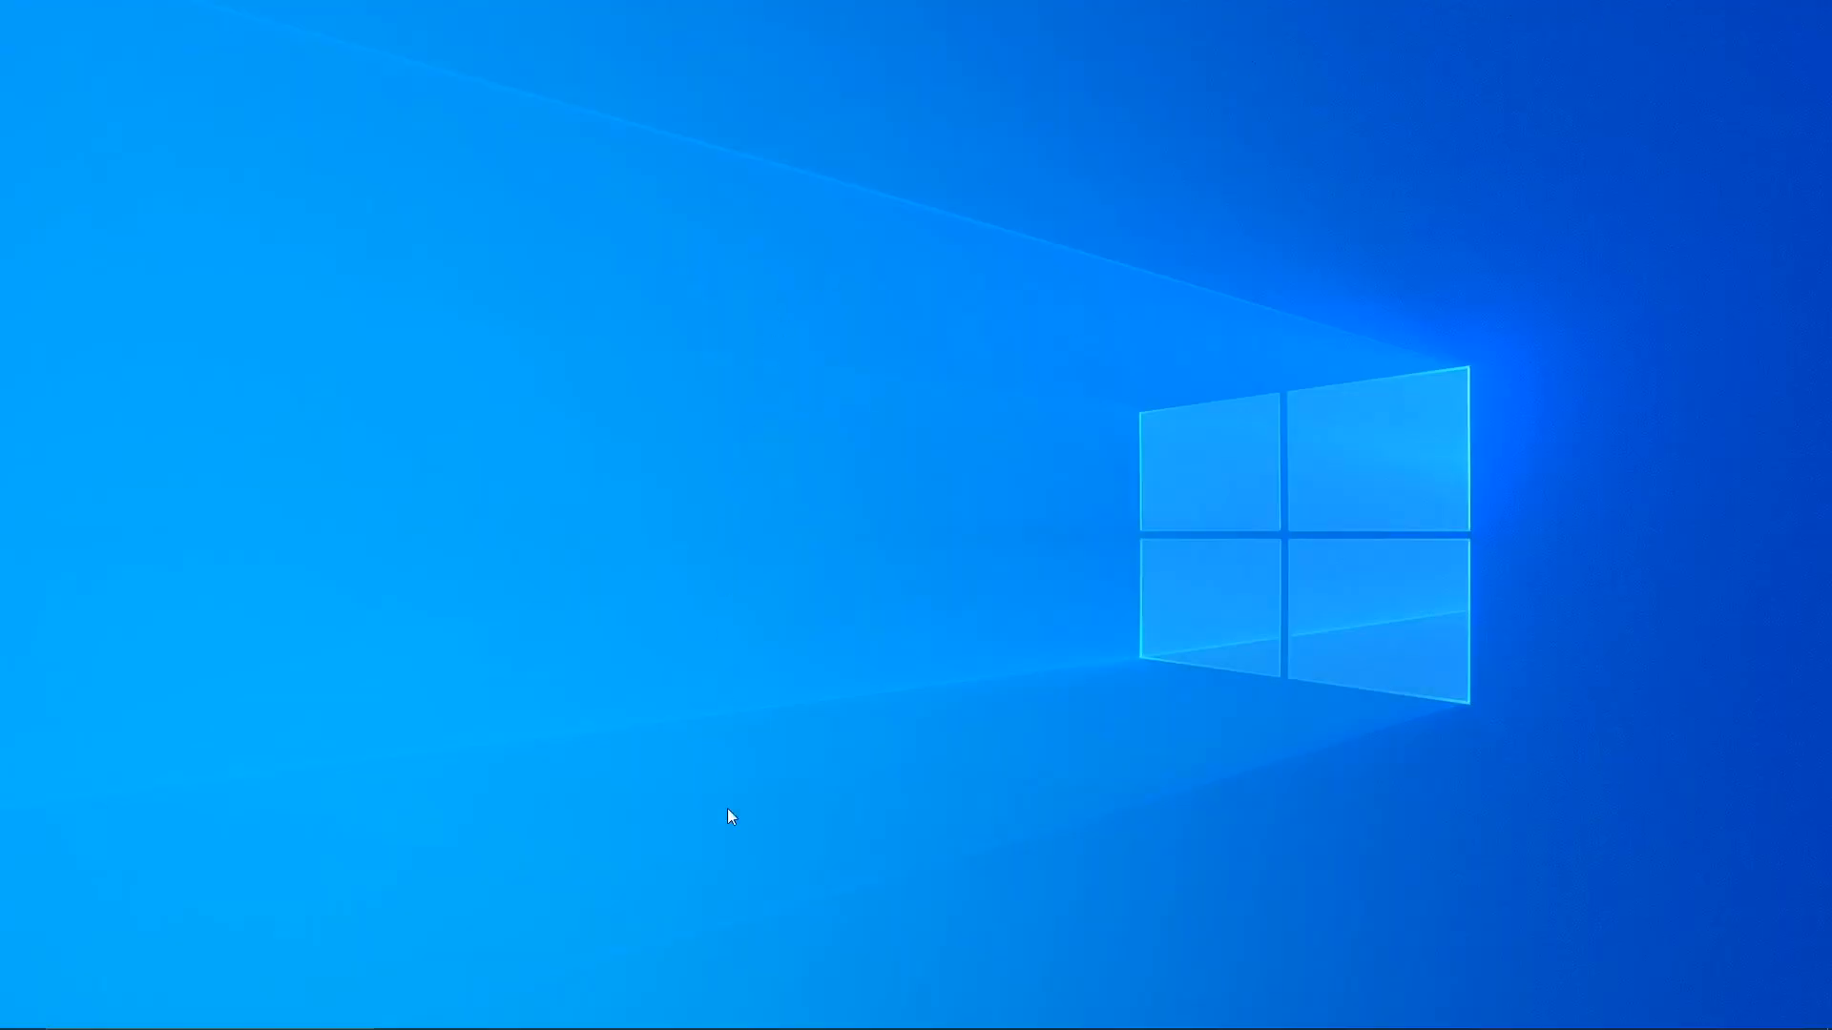
Open Cortana and submit the requests "Meteo" and "Open Word".
{"action": "mouse_move", "coordinate": [449, 1027]}
{"action": "left_click", "coordinate": [397, 1012]}
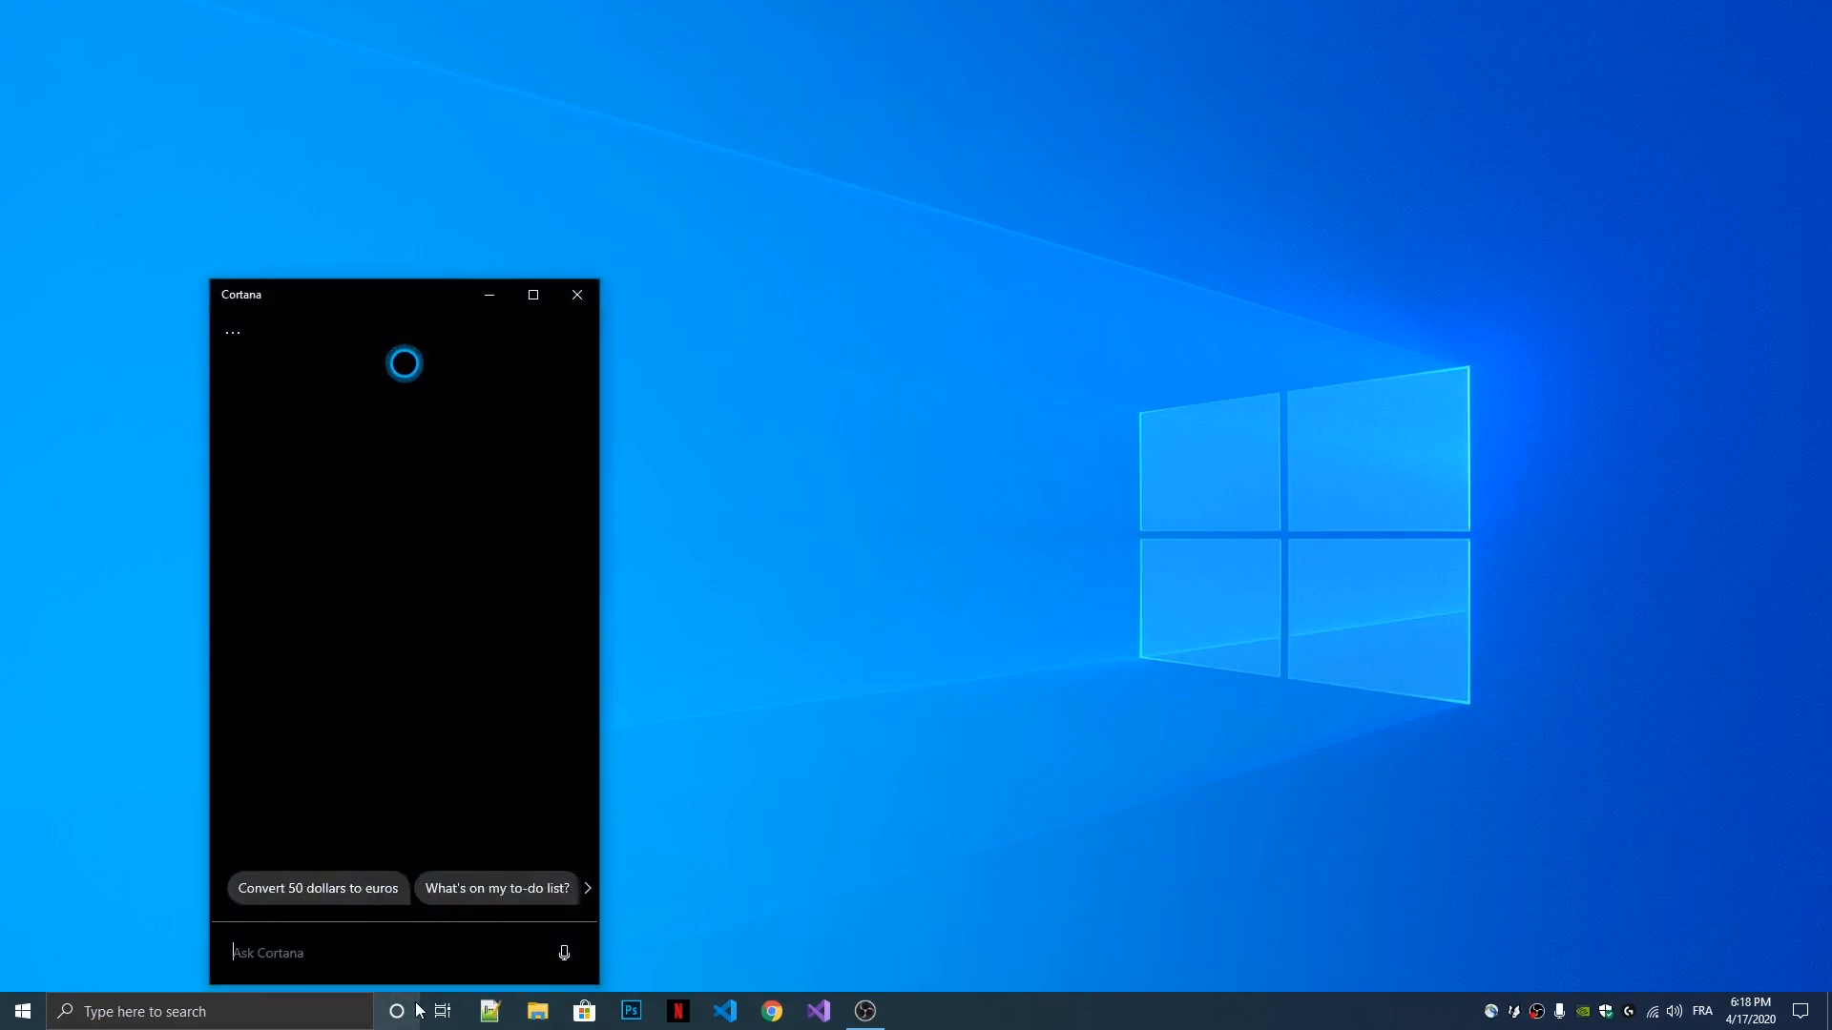
{"action": "mouse_move", "coordinate": [406, 1023]}
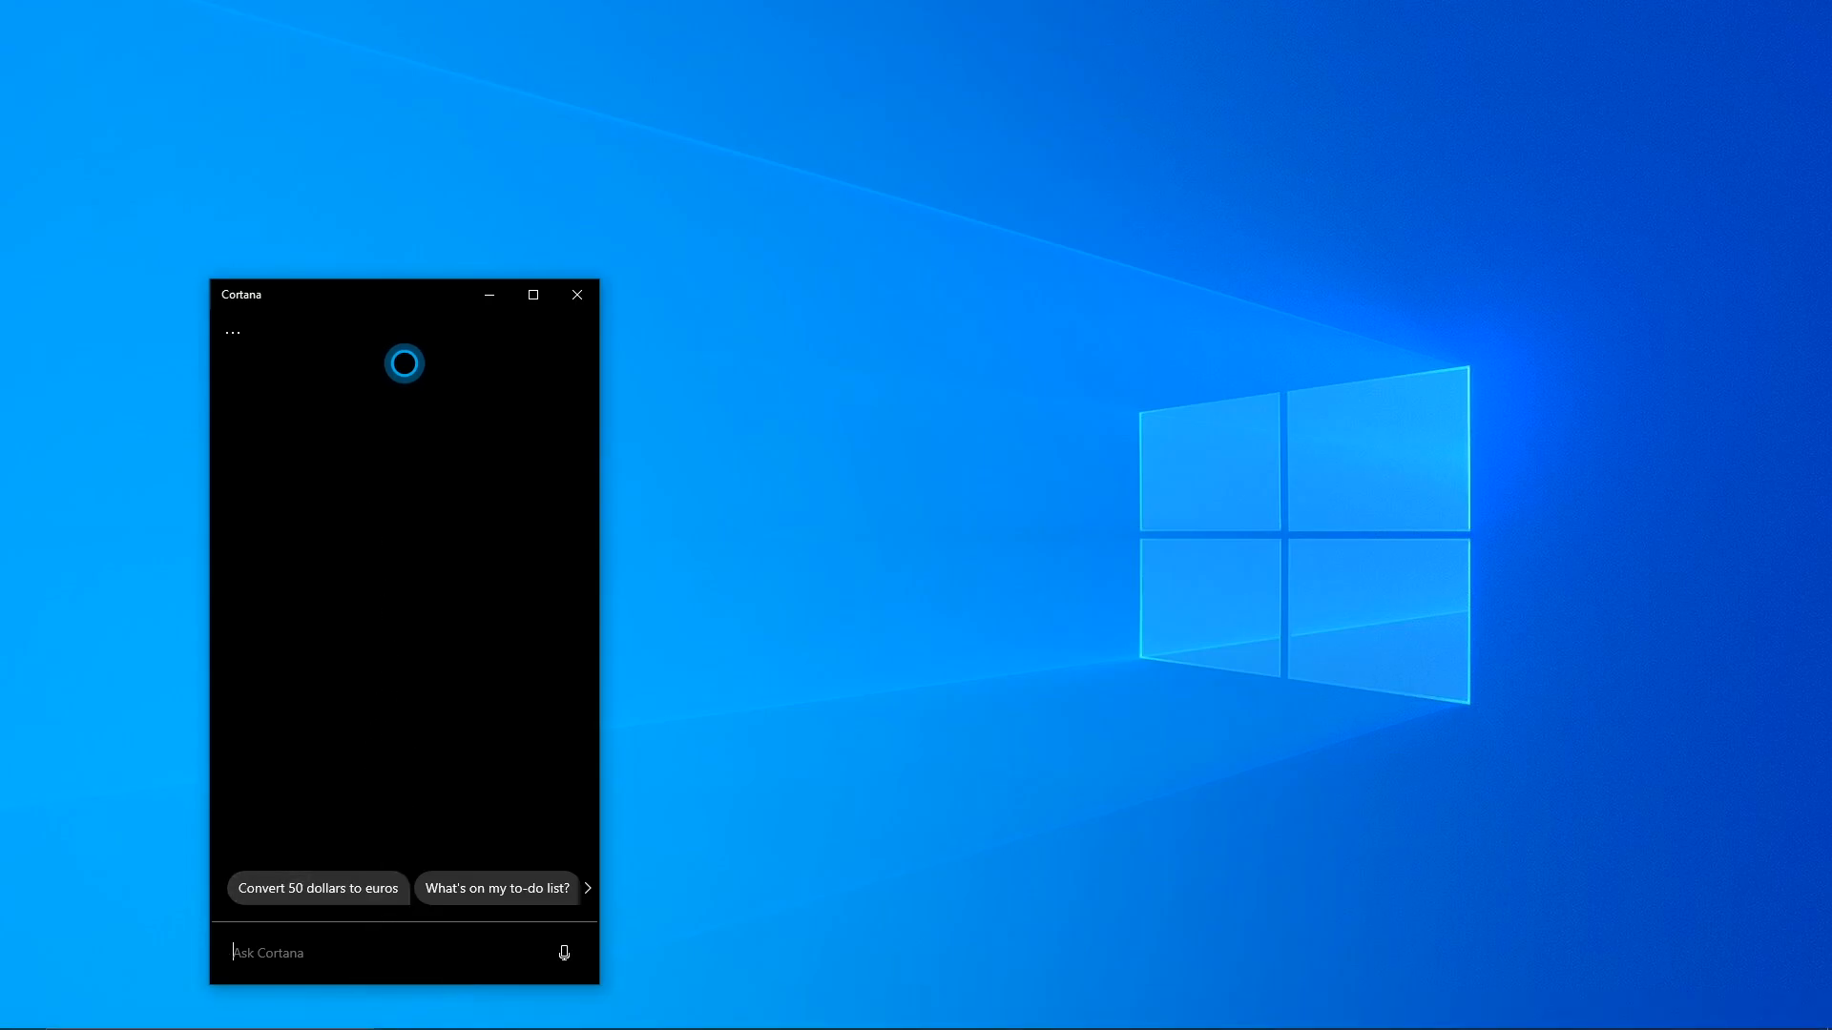
{"action": "type", "text": "Meteo"}
{"action": "key", "text": "Return"}
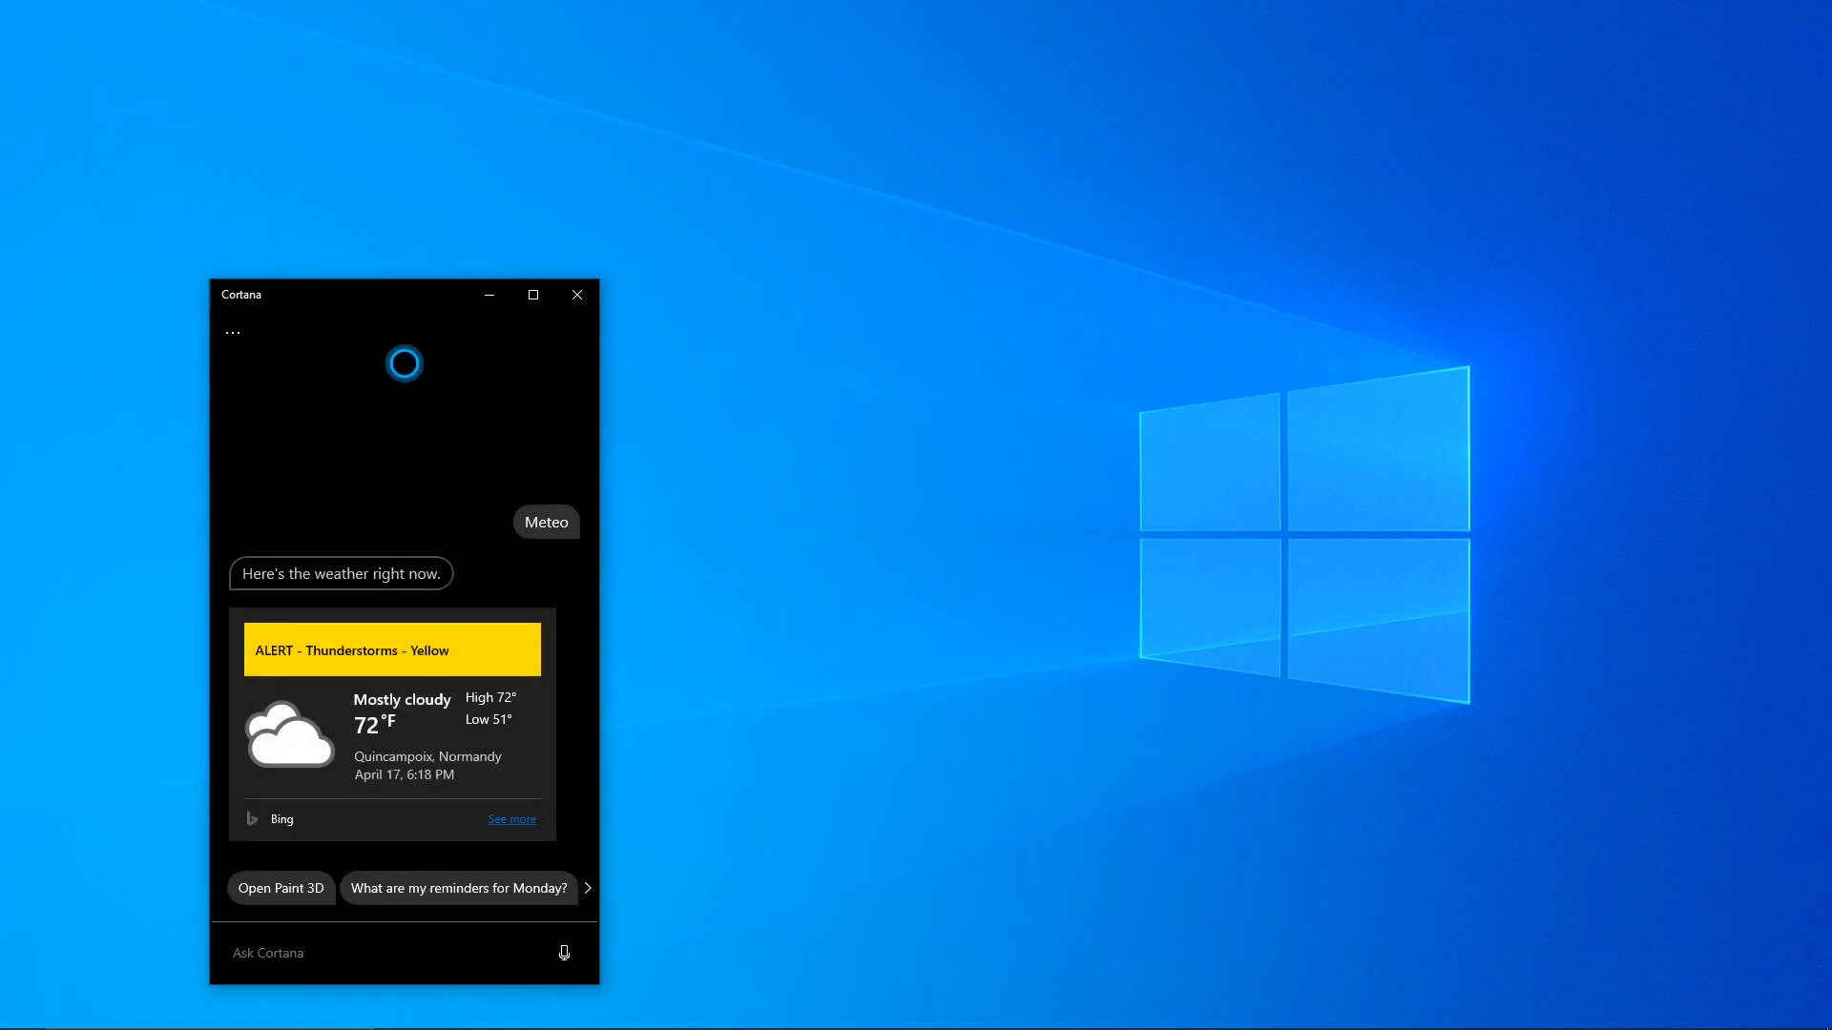
{"action": "type", "text": "Open Word"}
{"action": "key", "text": "Return"}
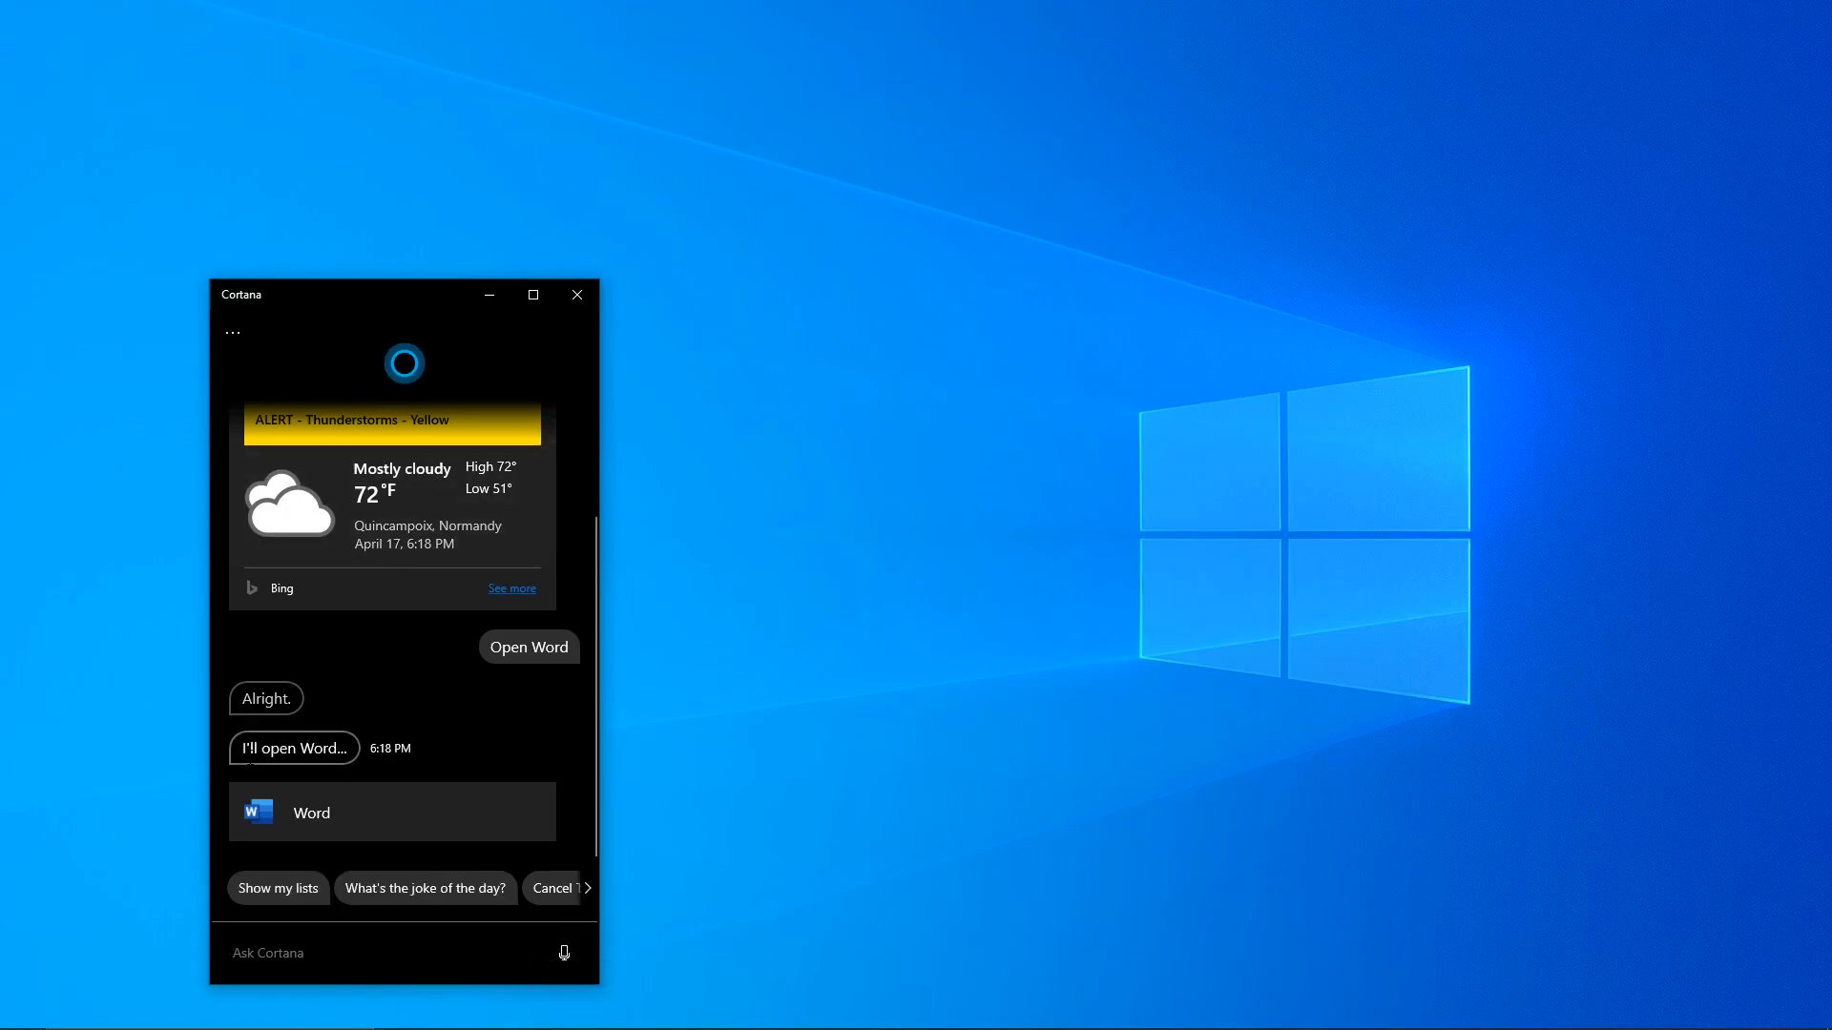
Examine the wakeword and preferred input options in the Talking to Cortana settings, and close Cortana.
{"action": "left_click", "coordinate": [217, 340]}
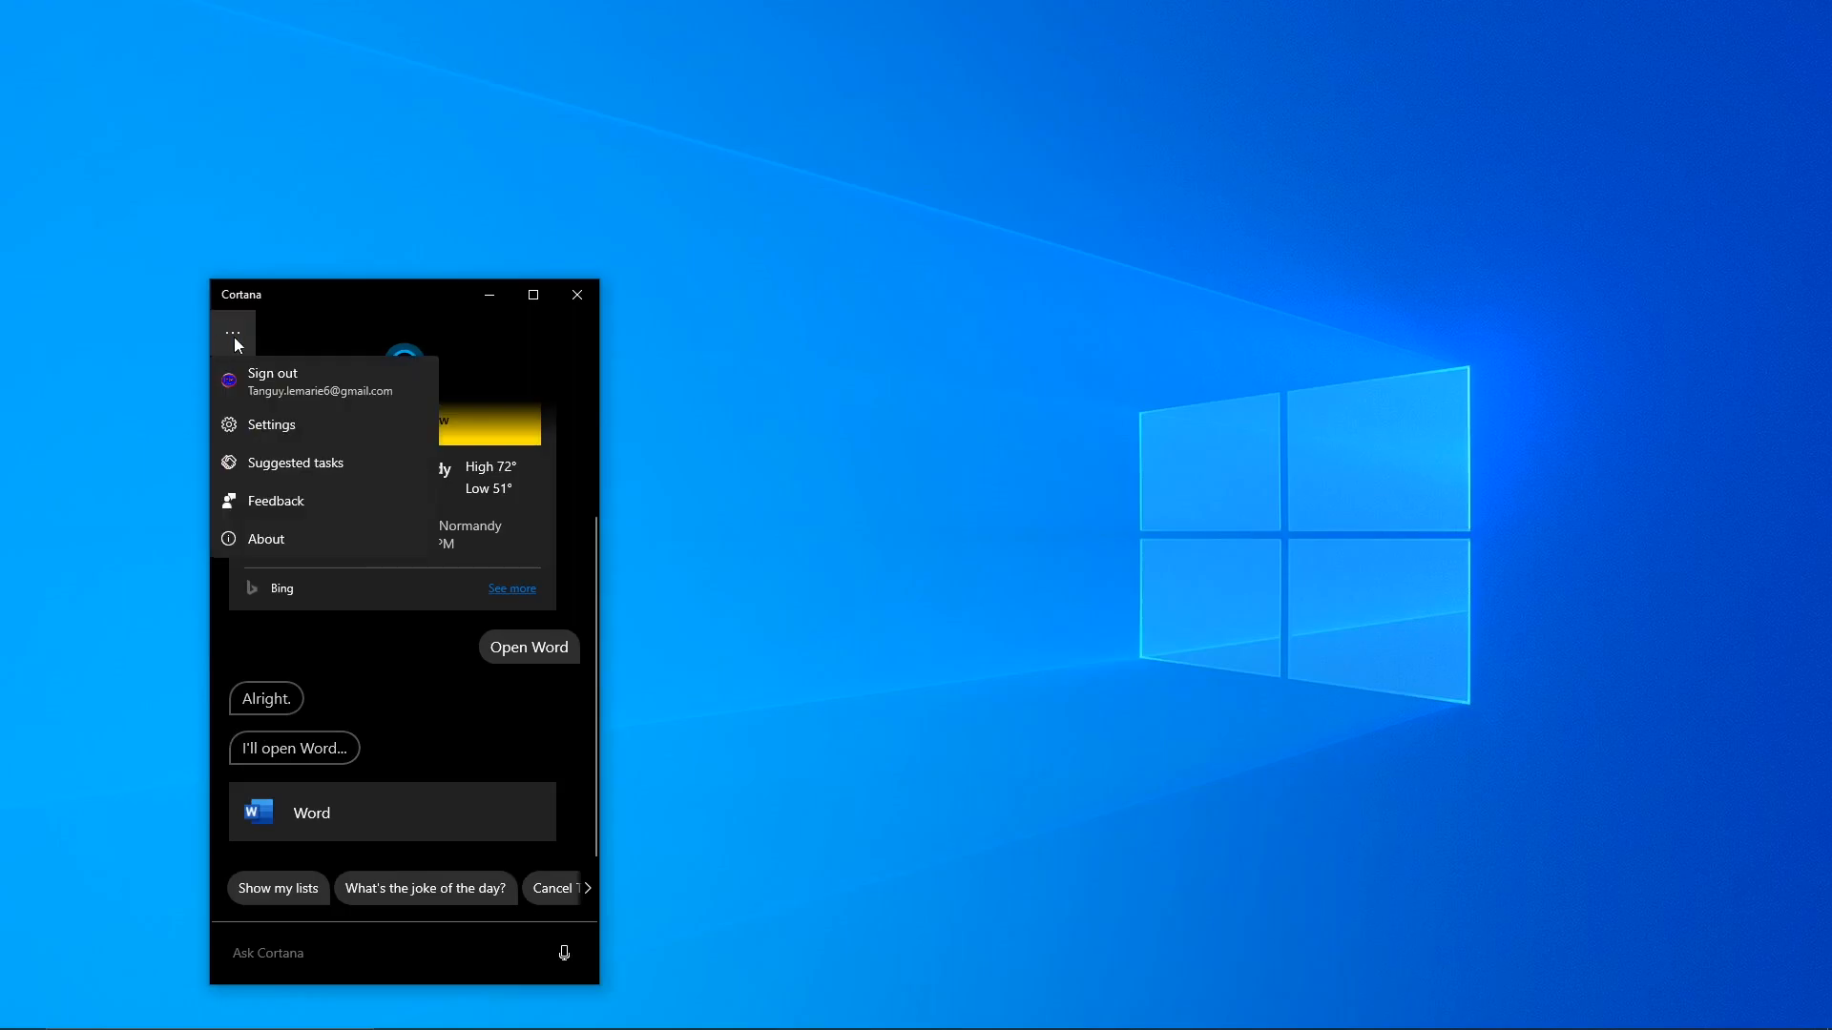
{"action": "left_click", "coordinate": [282, 416]}
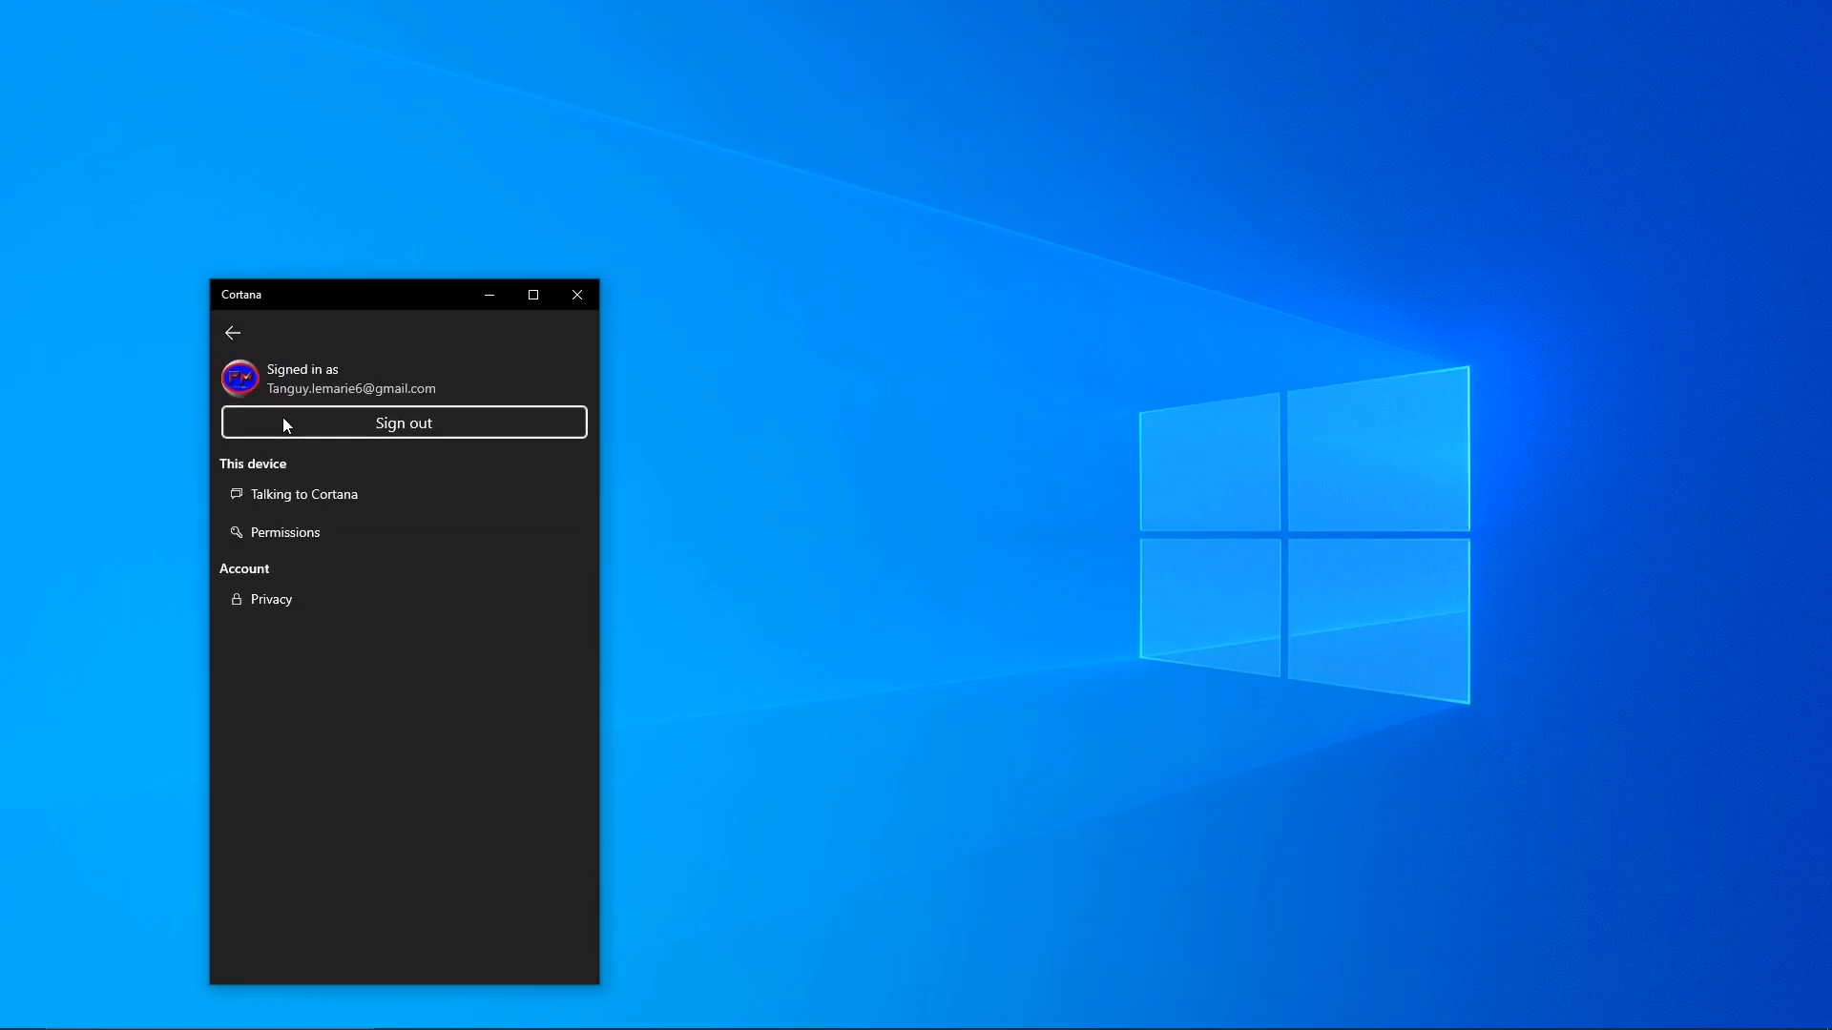
{"action": "left_click", "coordinate": [341, 493]}
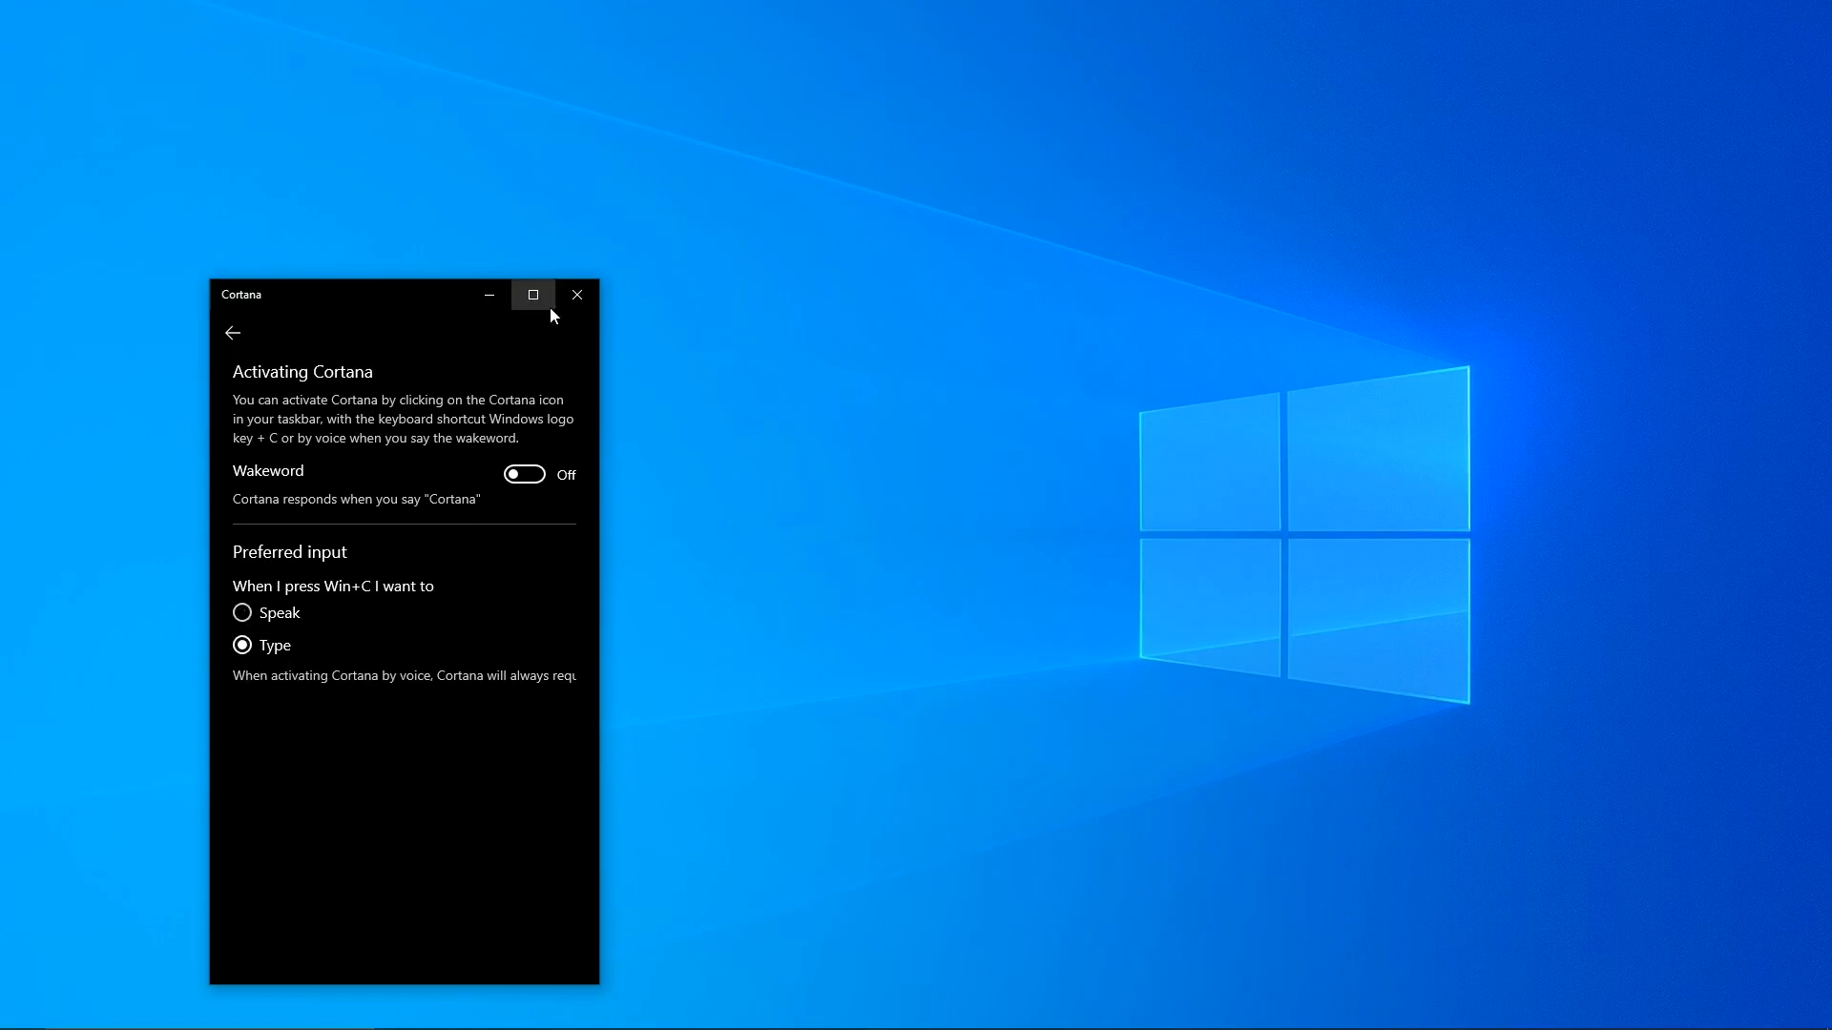
{"action": "left_click", "coordinate": [577, 295]}
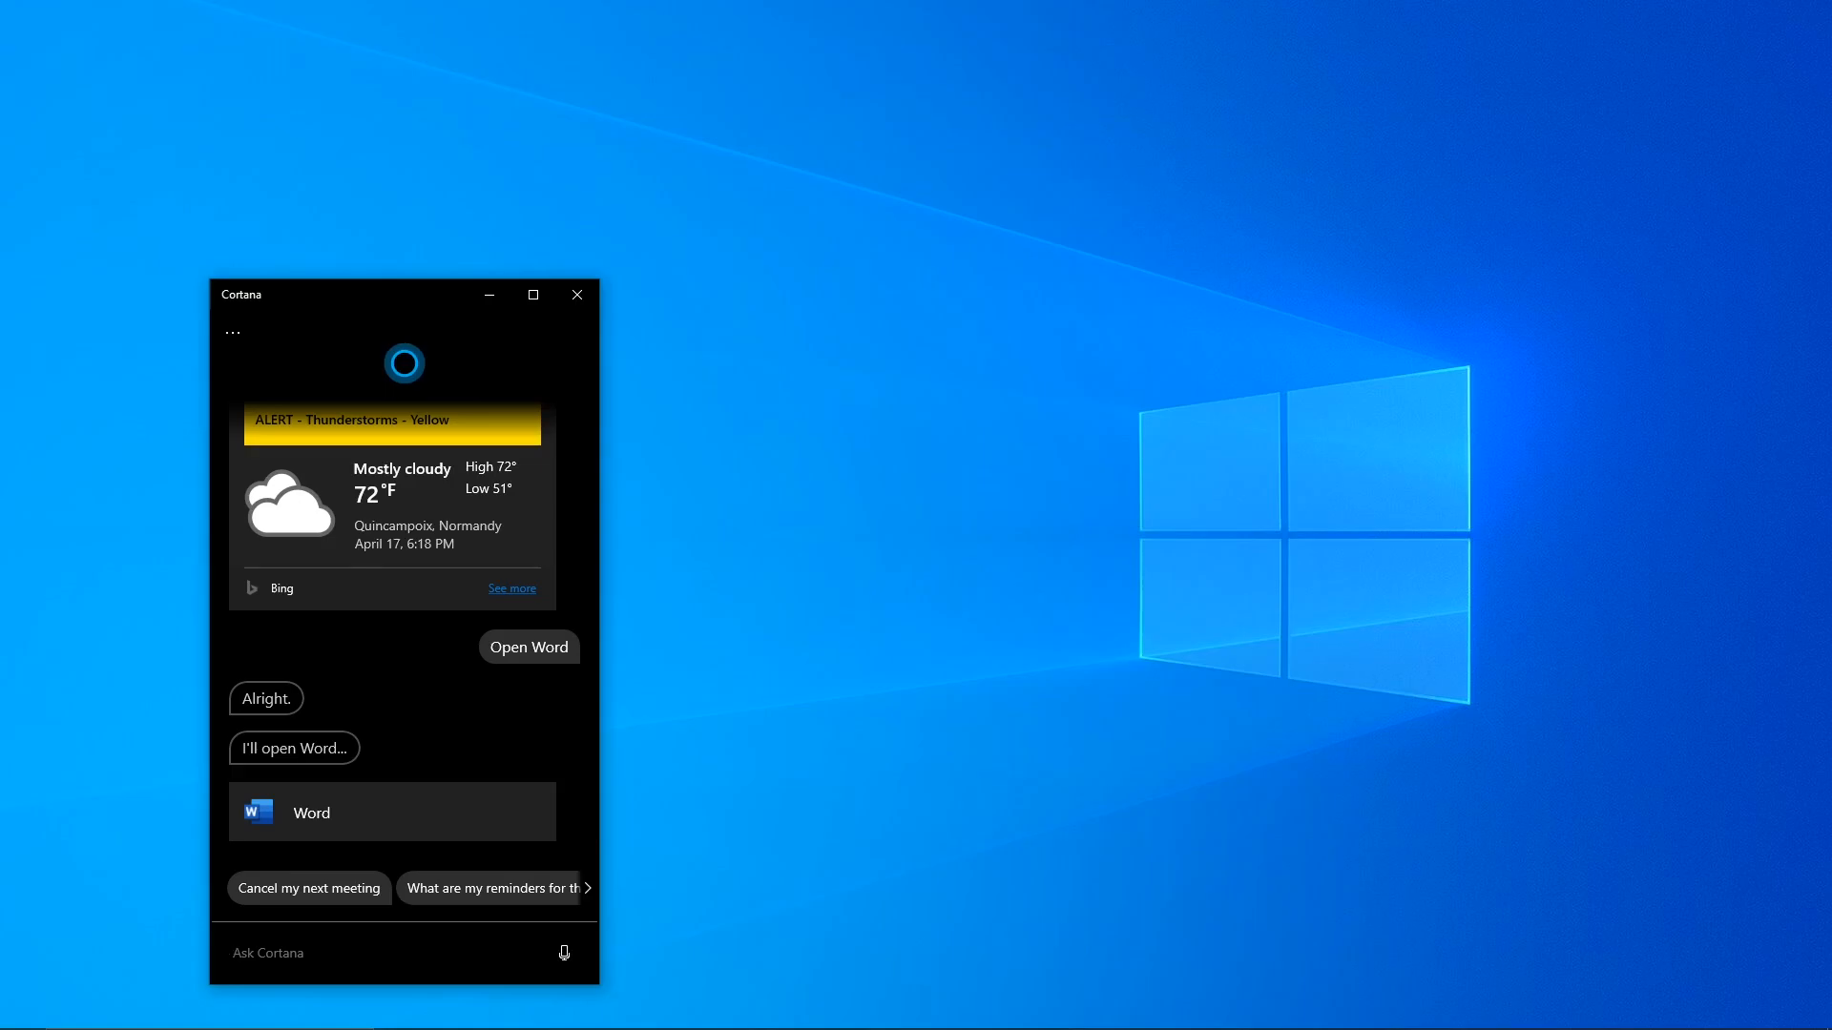
Set Cortana's preferred input to Speak, activate Cortana by its shortcut and open its options.
{"action": "left_click", "coordinate": [237, 333]}
{"action": "left_click", "coordinate": [290, 418]}
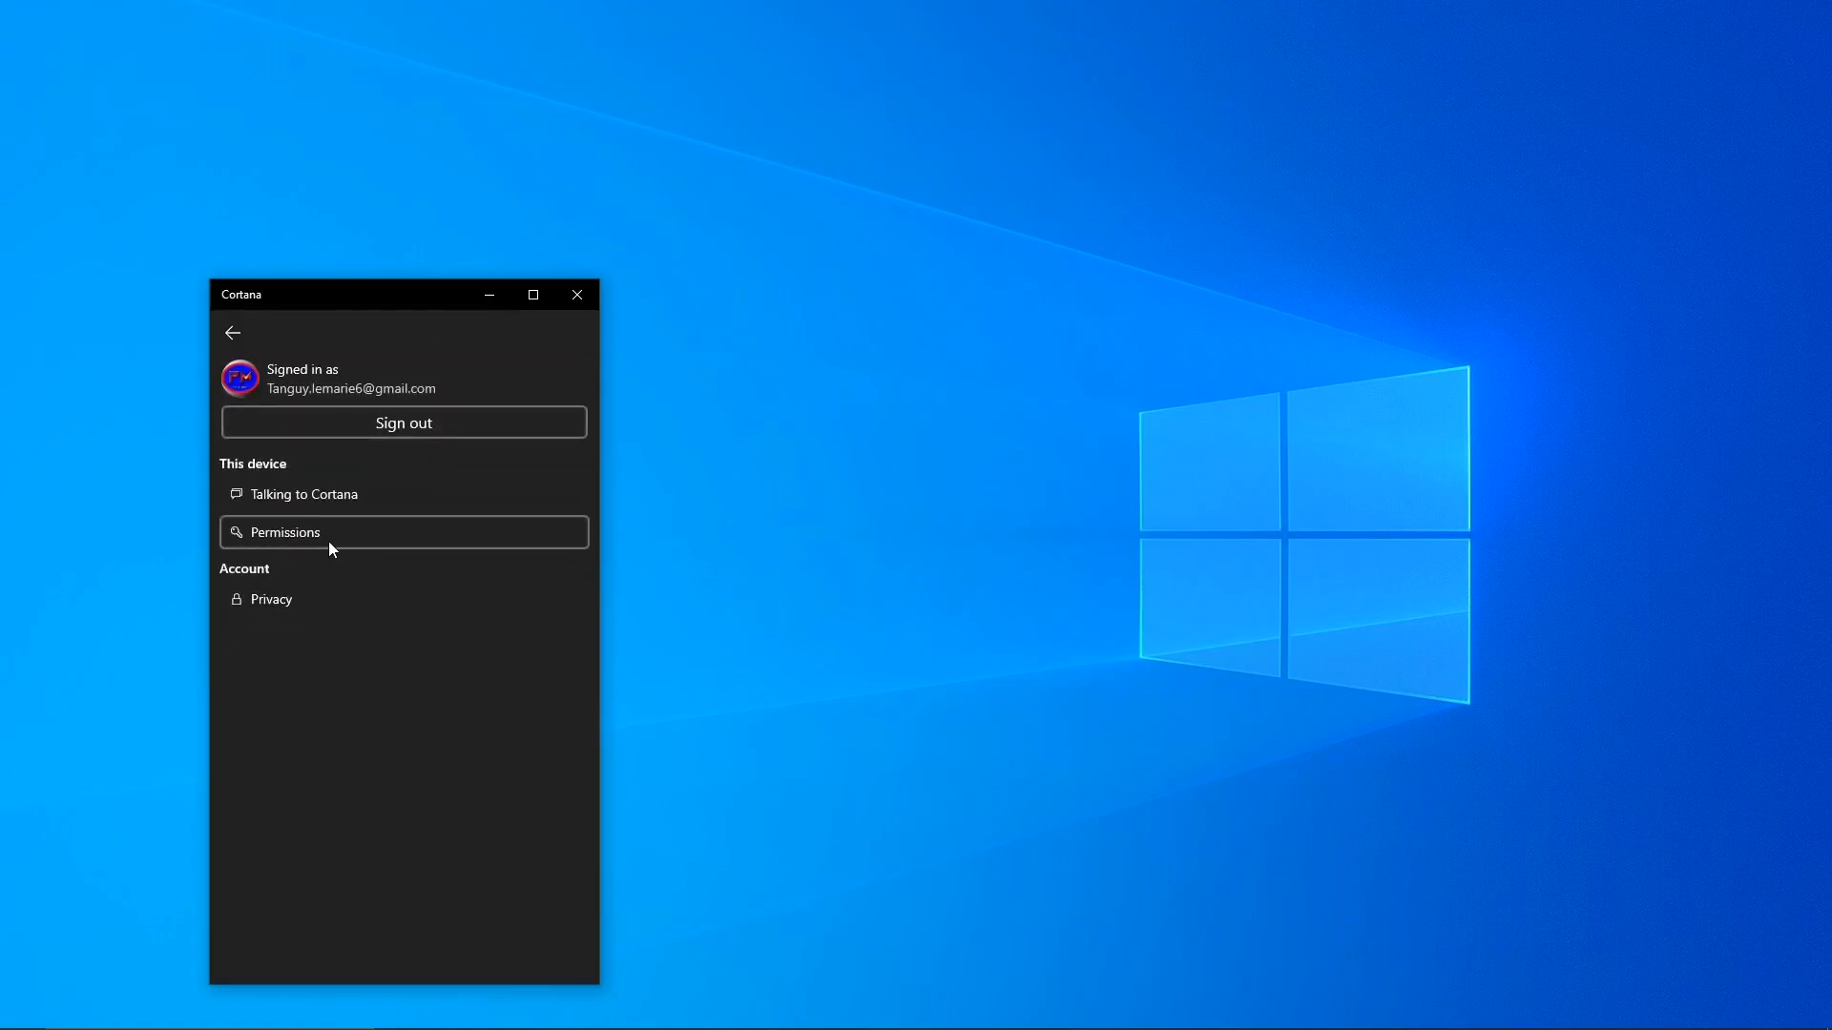
{"action": "left_click", "coordinate": [314, 494]}
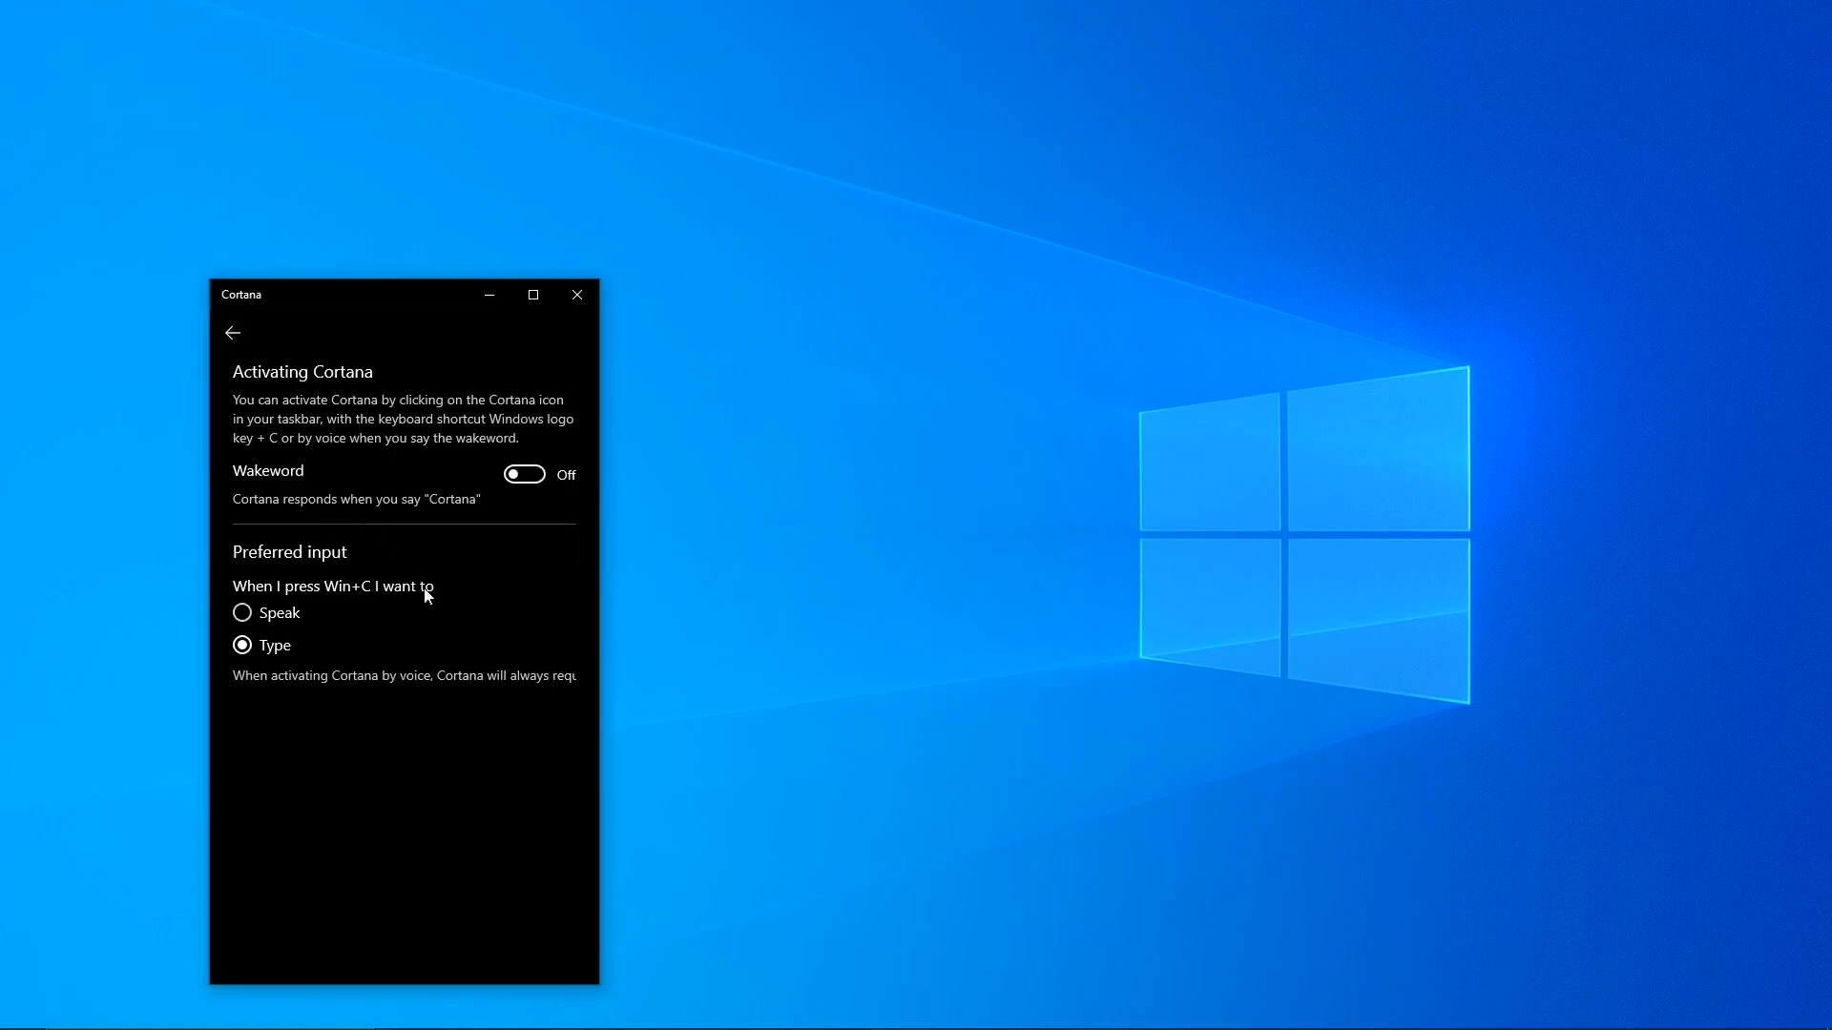
{"action": "left_click", "coordinate": [242, 613]}
{"action": "left_click", "coordinate": [577, 297]}
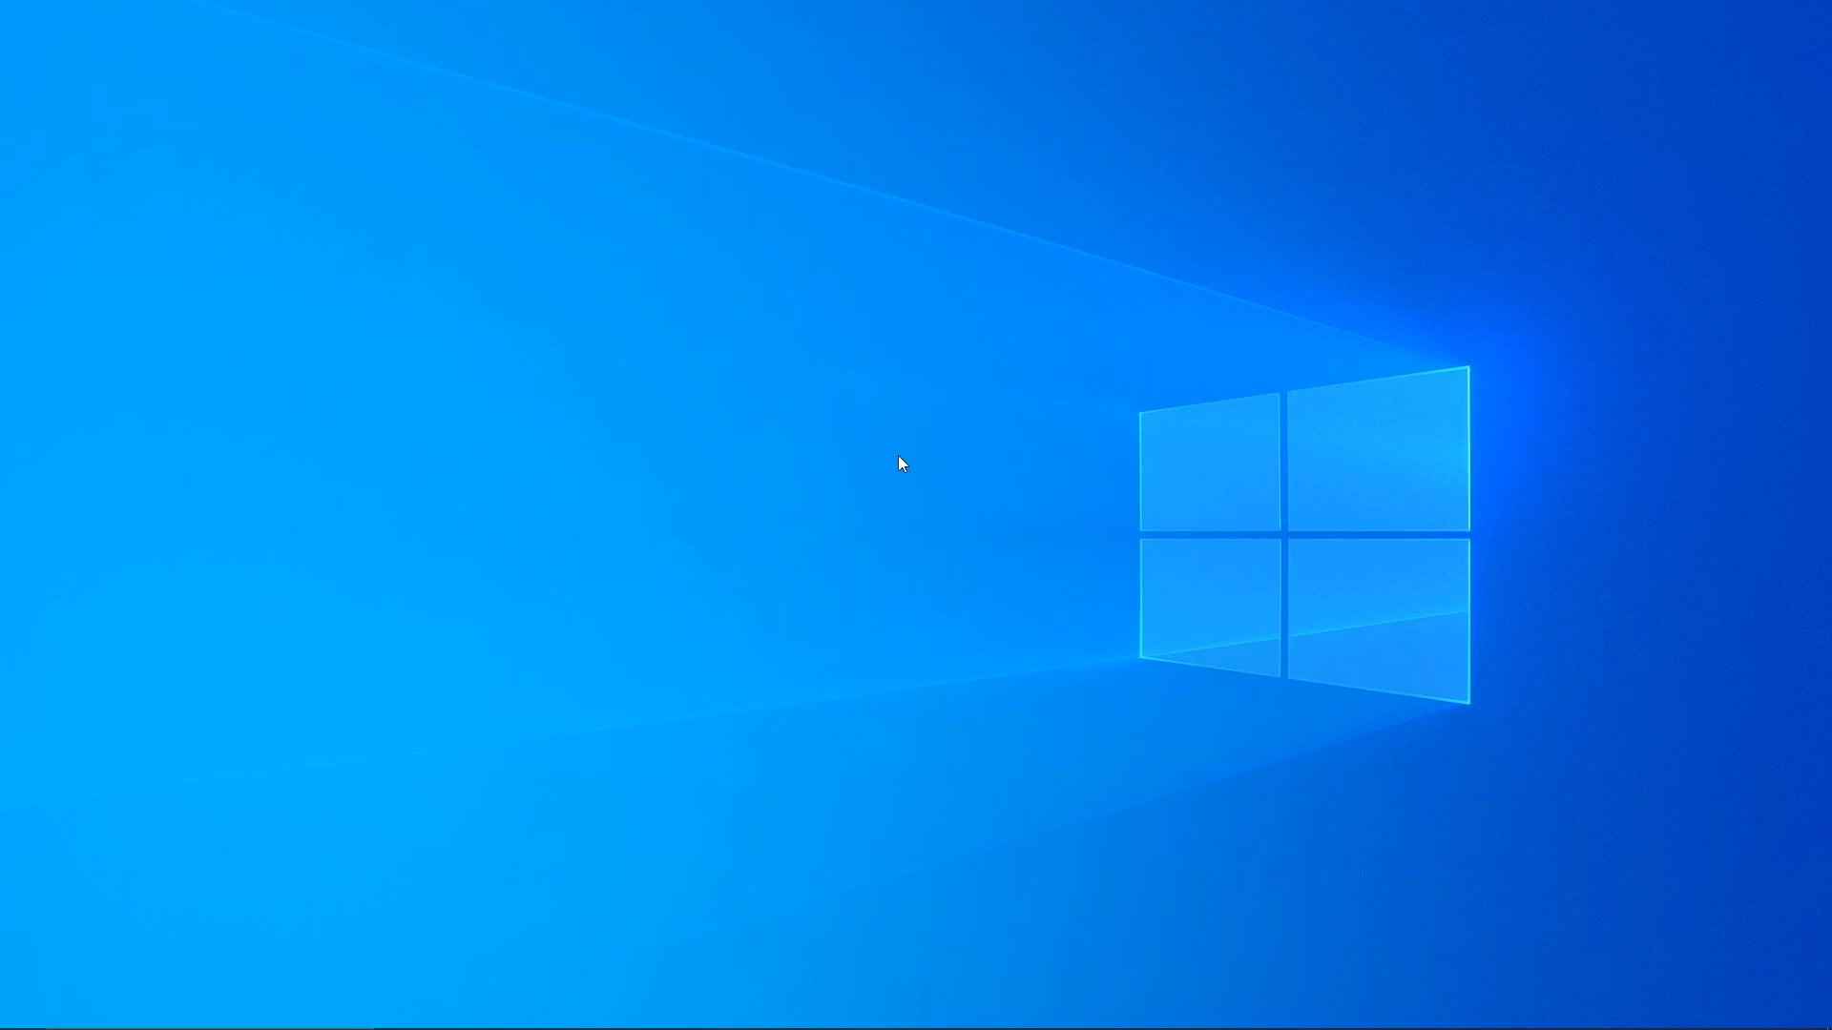
{"action": "key", "text": "super+c"}
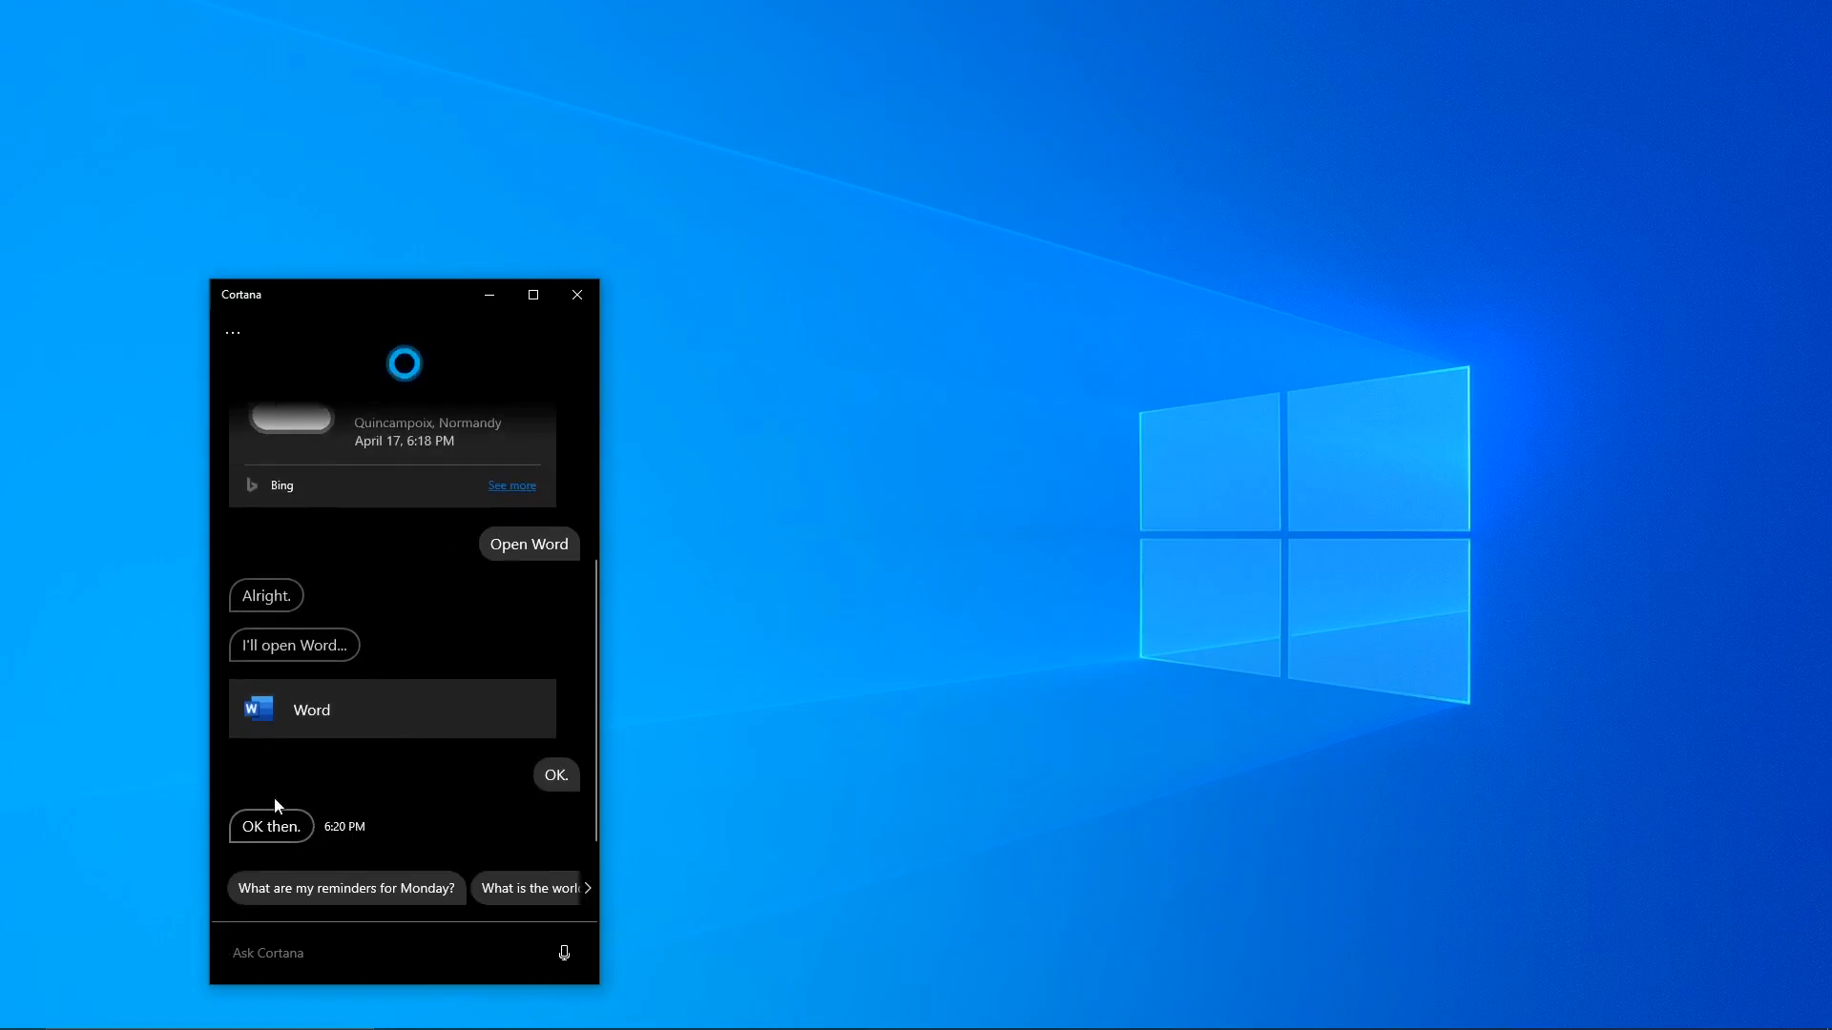
{"action": "left_click", "coordinate": [232, 331]}
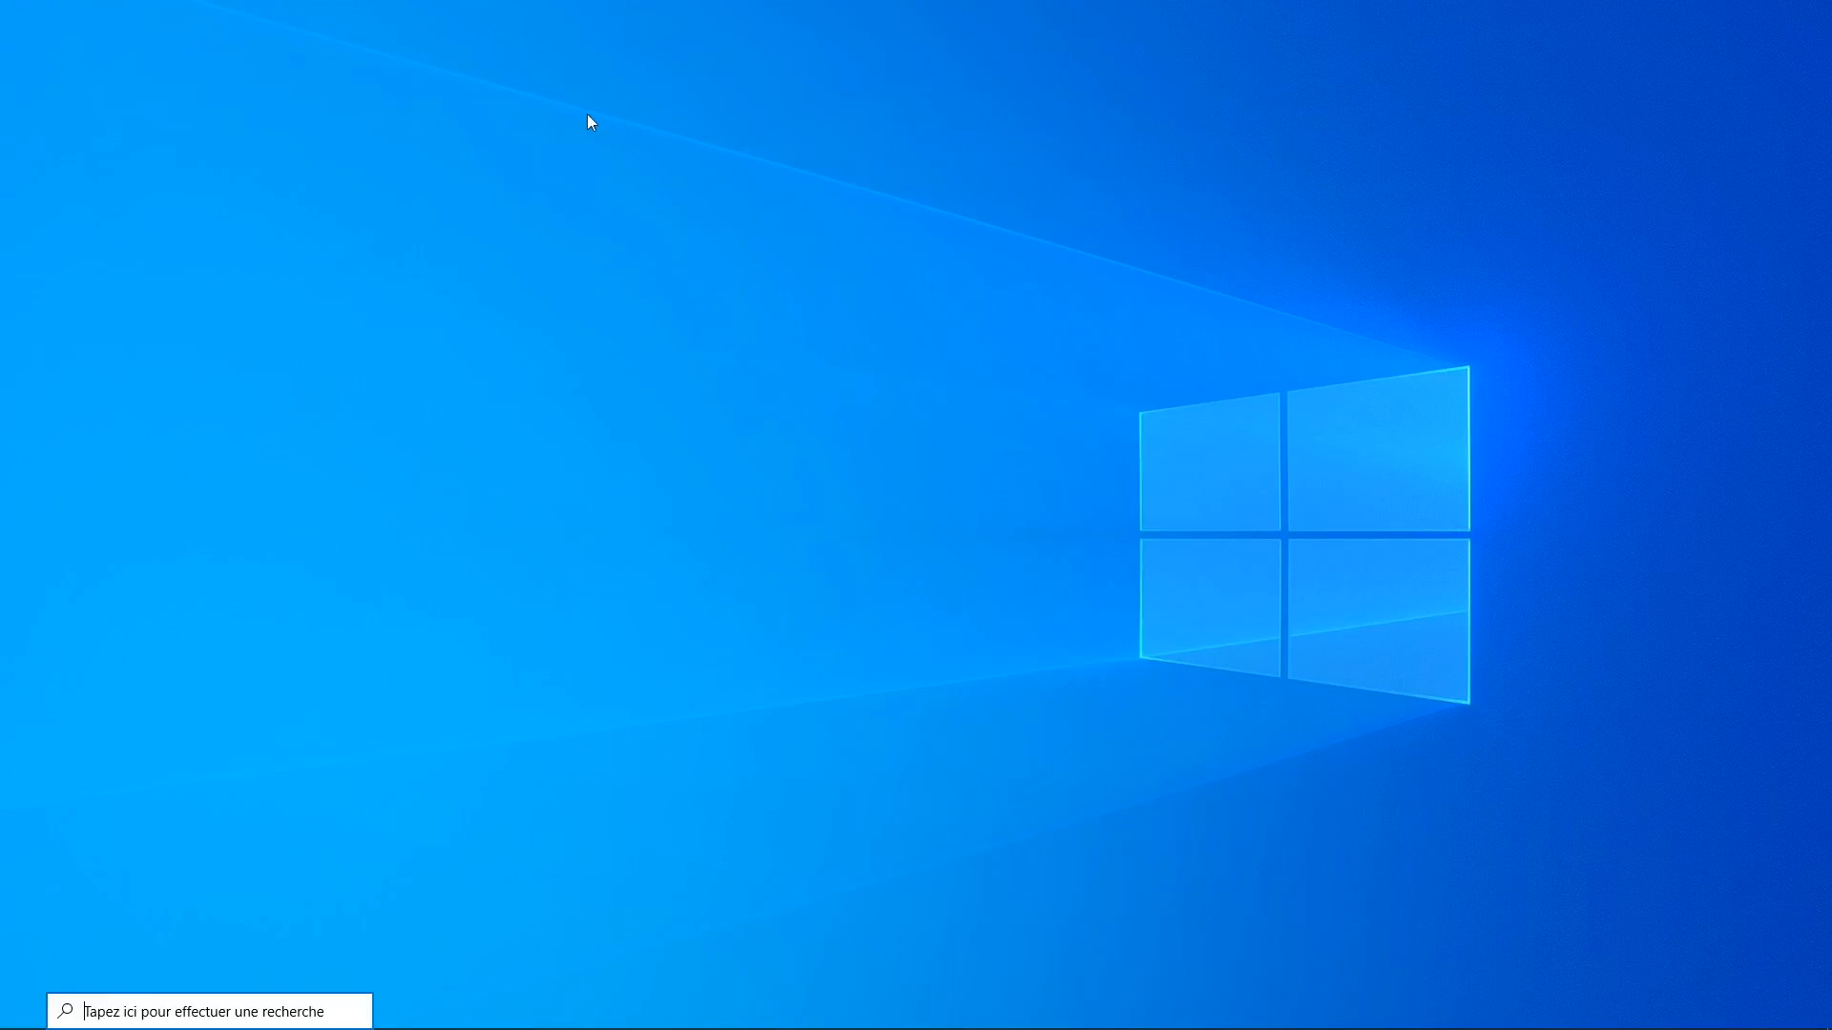
Open Options de connexion in the Comptes settings, examine the Redémarrer des applications option and return to the desktop.
{"action": "key", "text": "super"}
{"action": "left_click", "coordinate": [24, 924]}
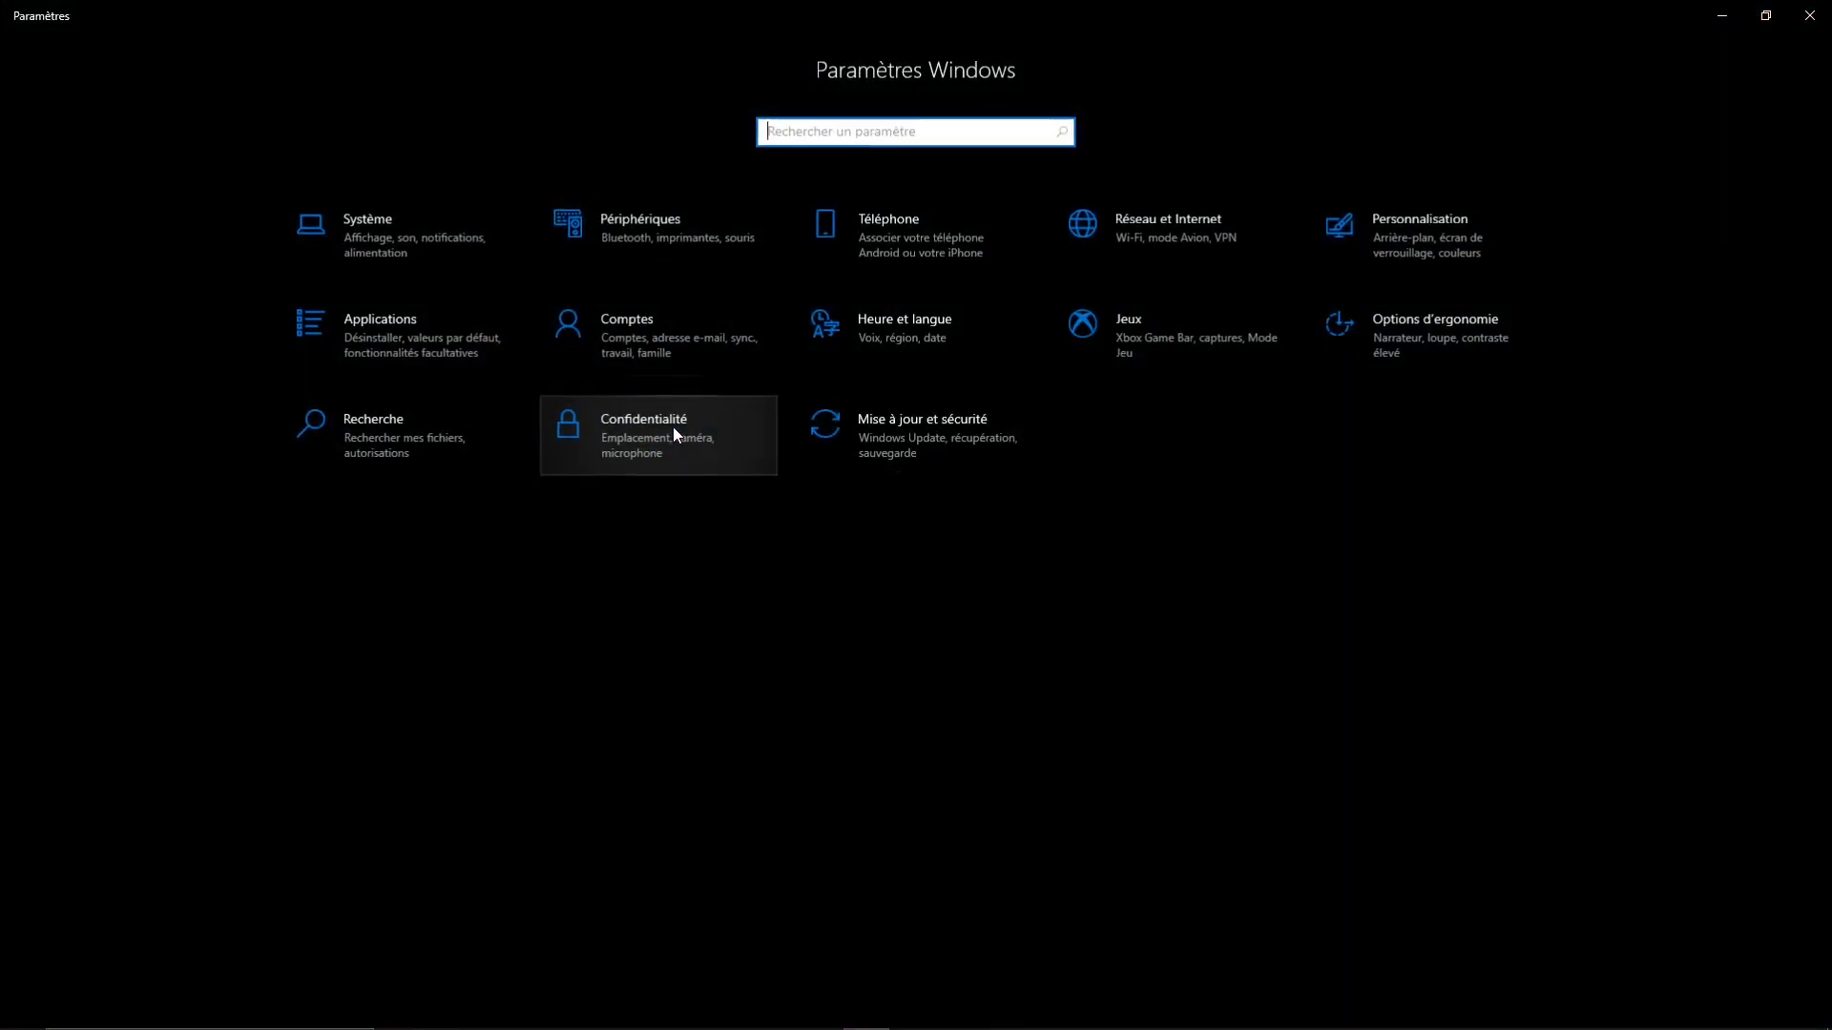
{"action": "left_click", "coordinate": [758, 330]}
{"action": "left_click", "coordinate": [126, 306]}
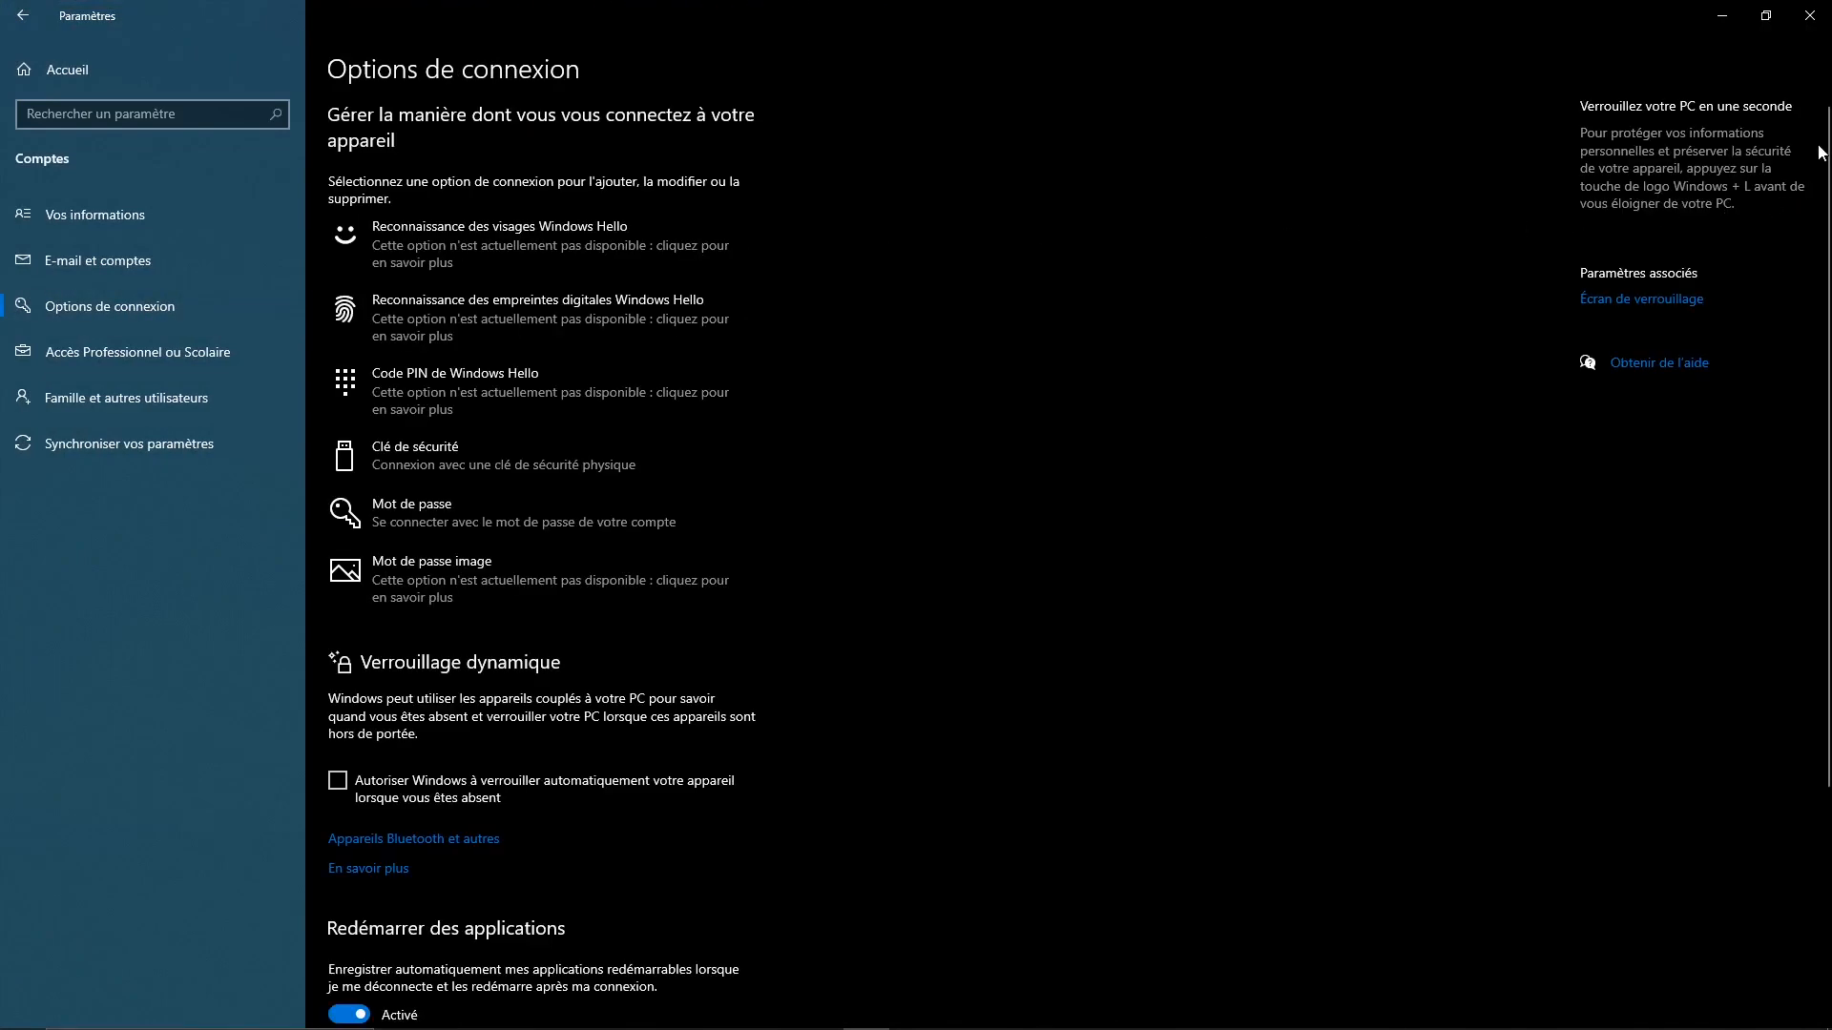
{"action": "left_click_drag", "start_coordinate": [1826, 153], "coordinate": [1798, 542]}
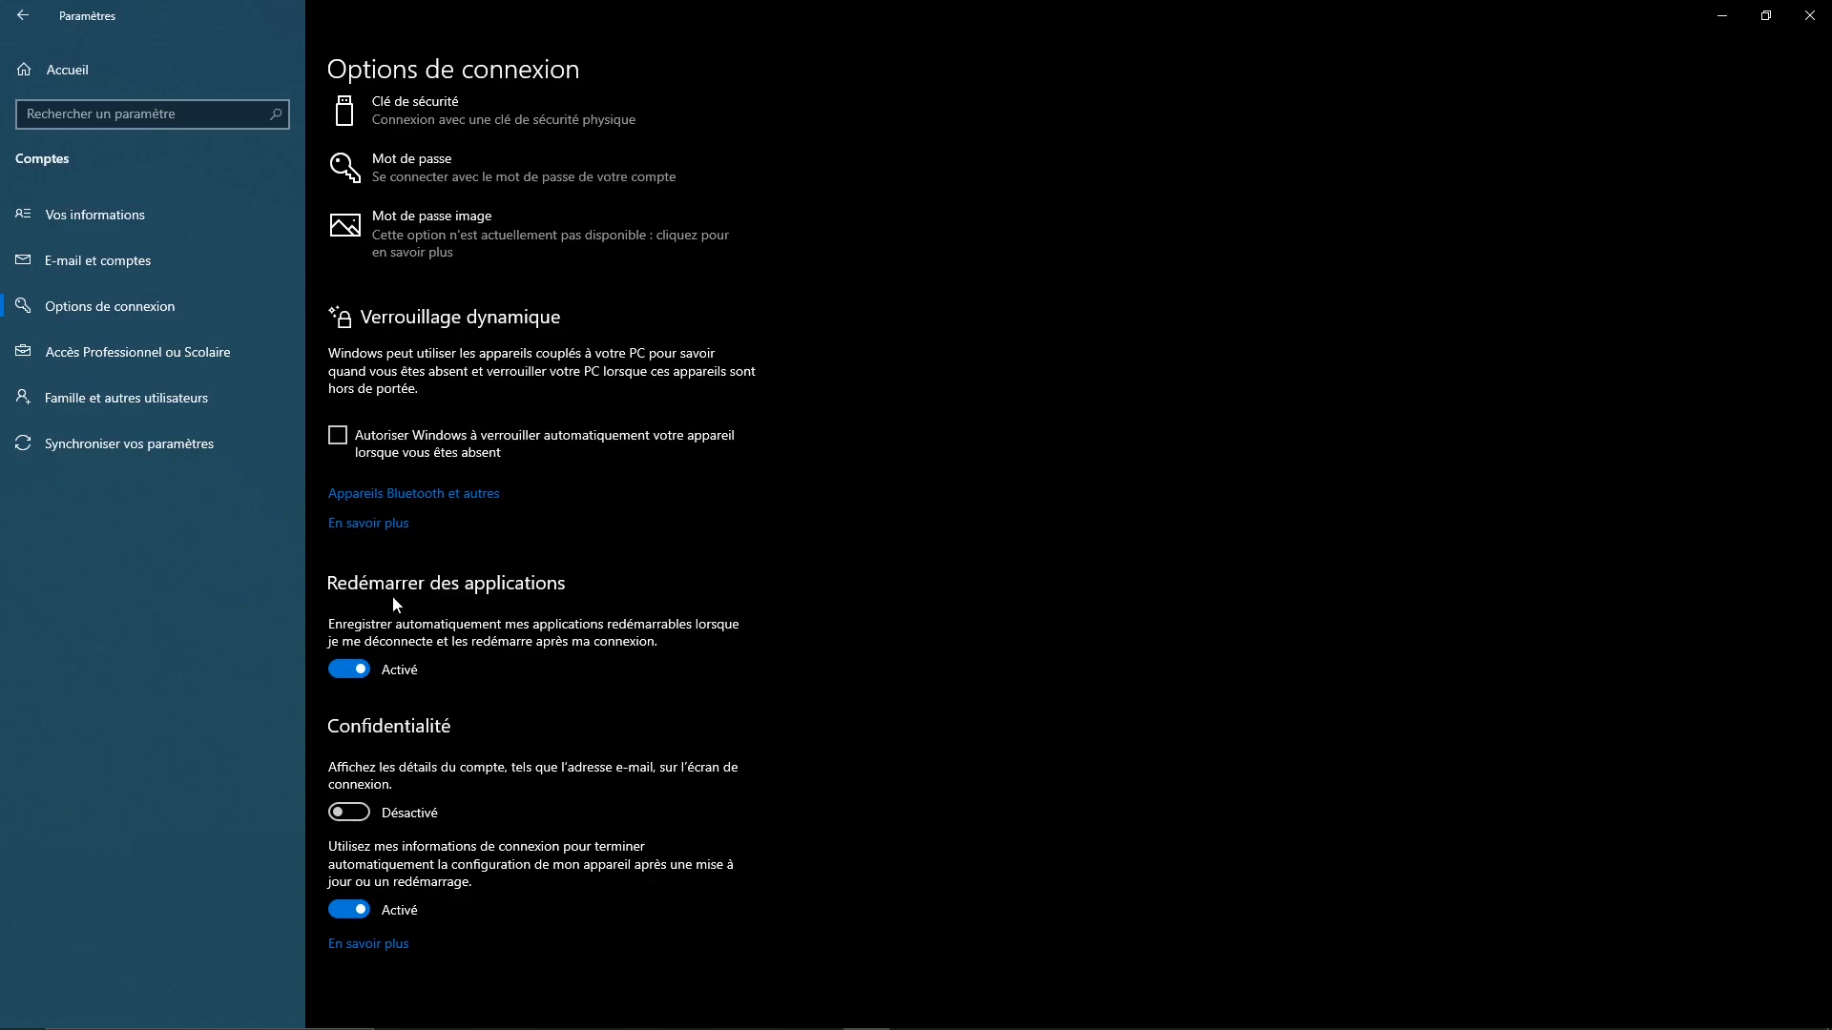
{"action": "key", "text": "super+d"}
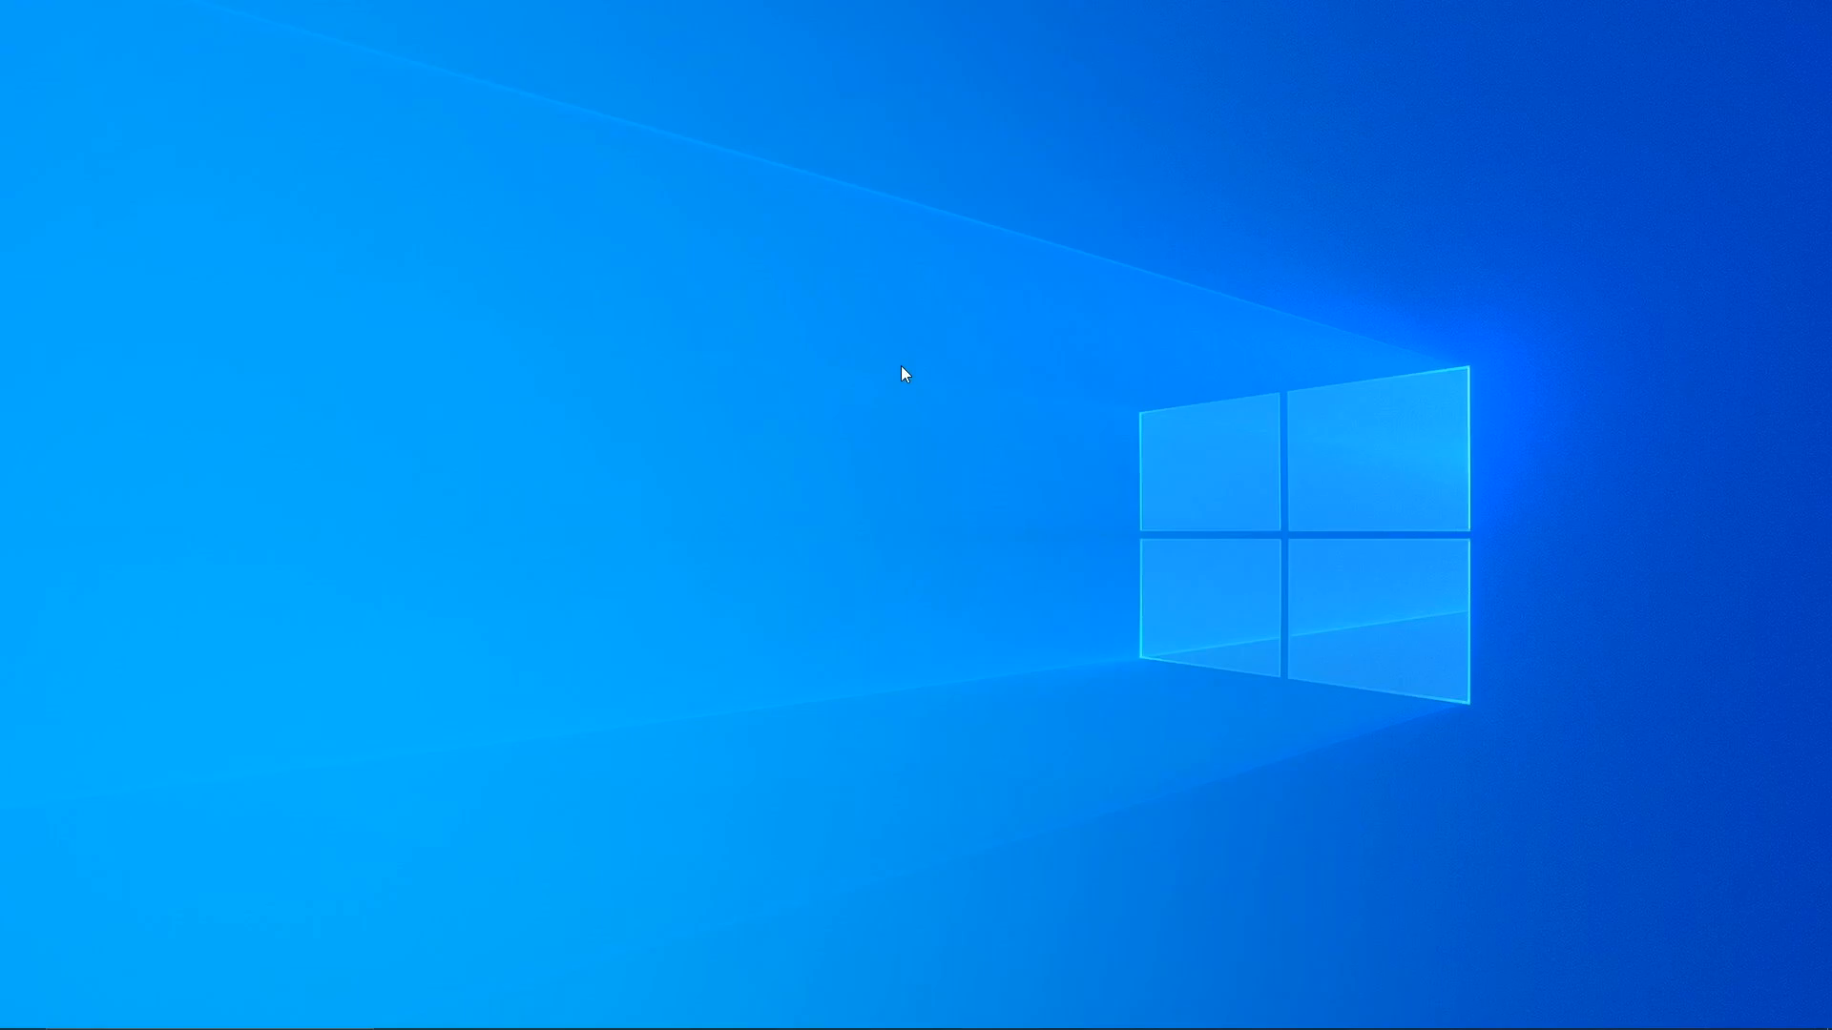
Create two new virtual desktops in the task view.
{"action": "key", "text": "super+Tab"}
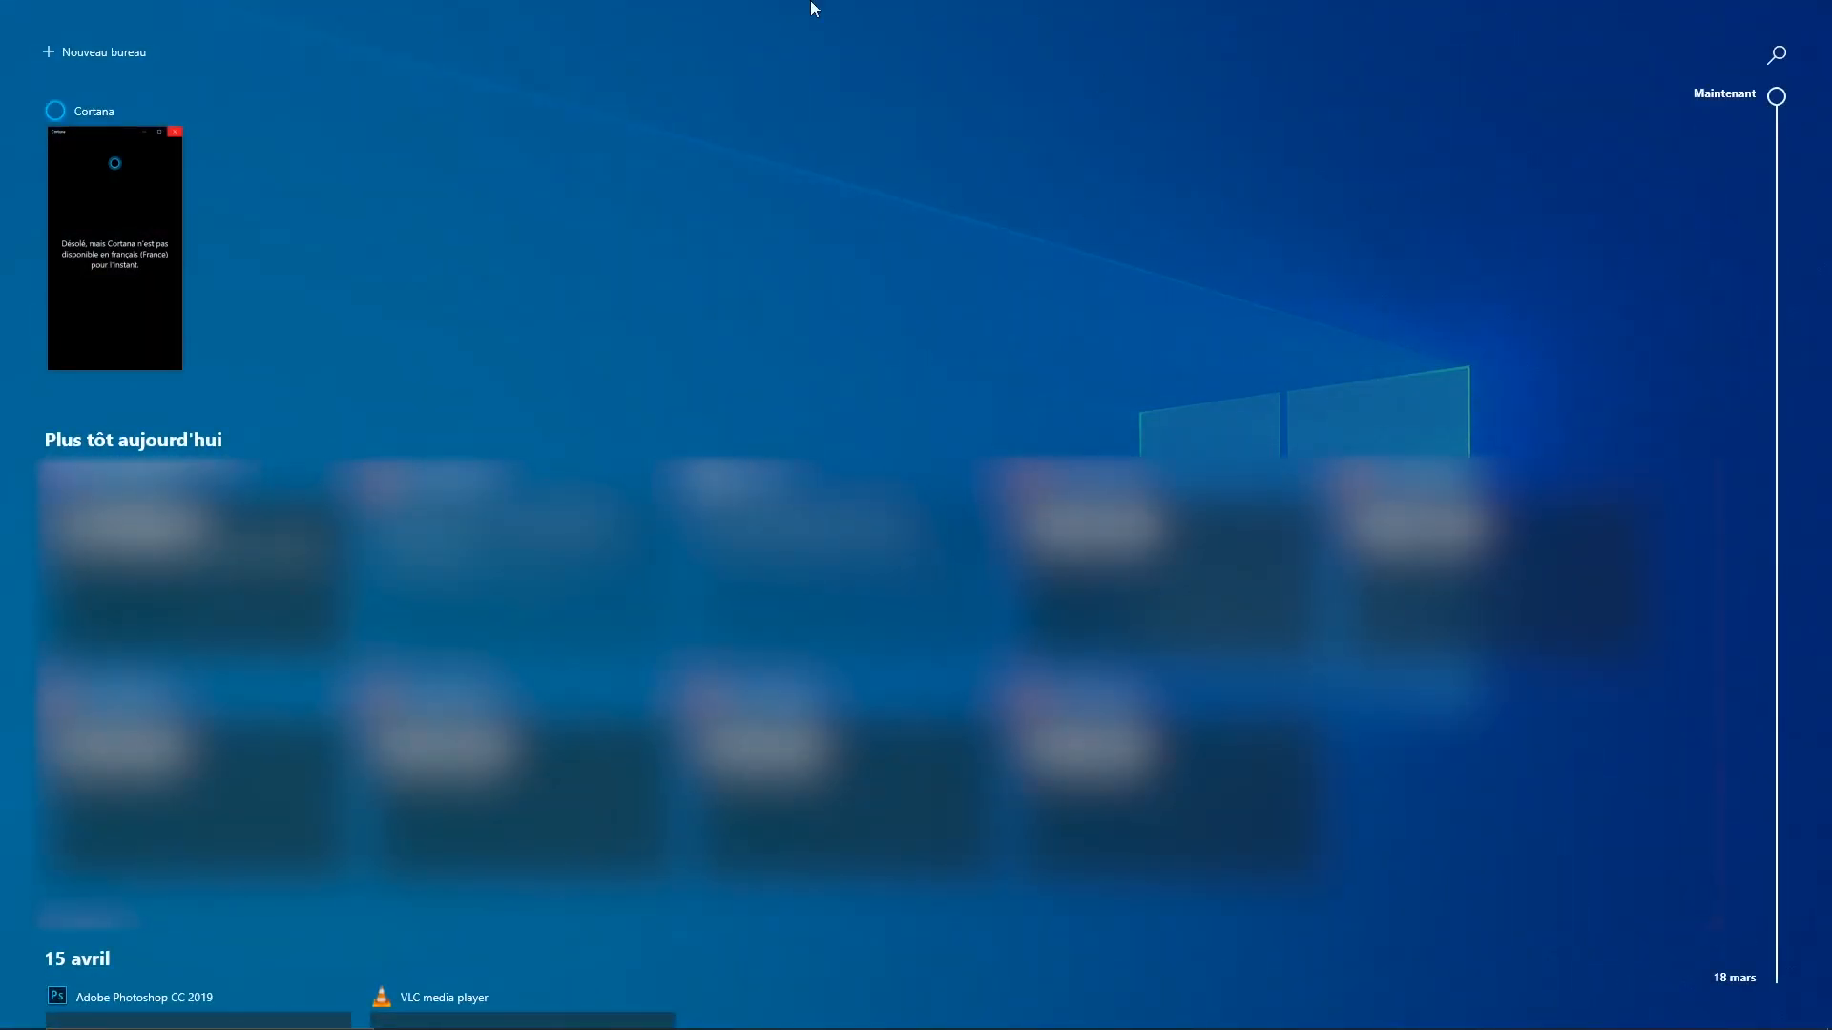
{"action": "left_click", "coordinate": [132, 54]}
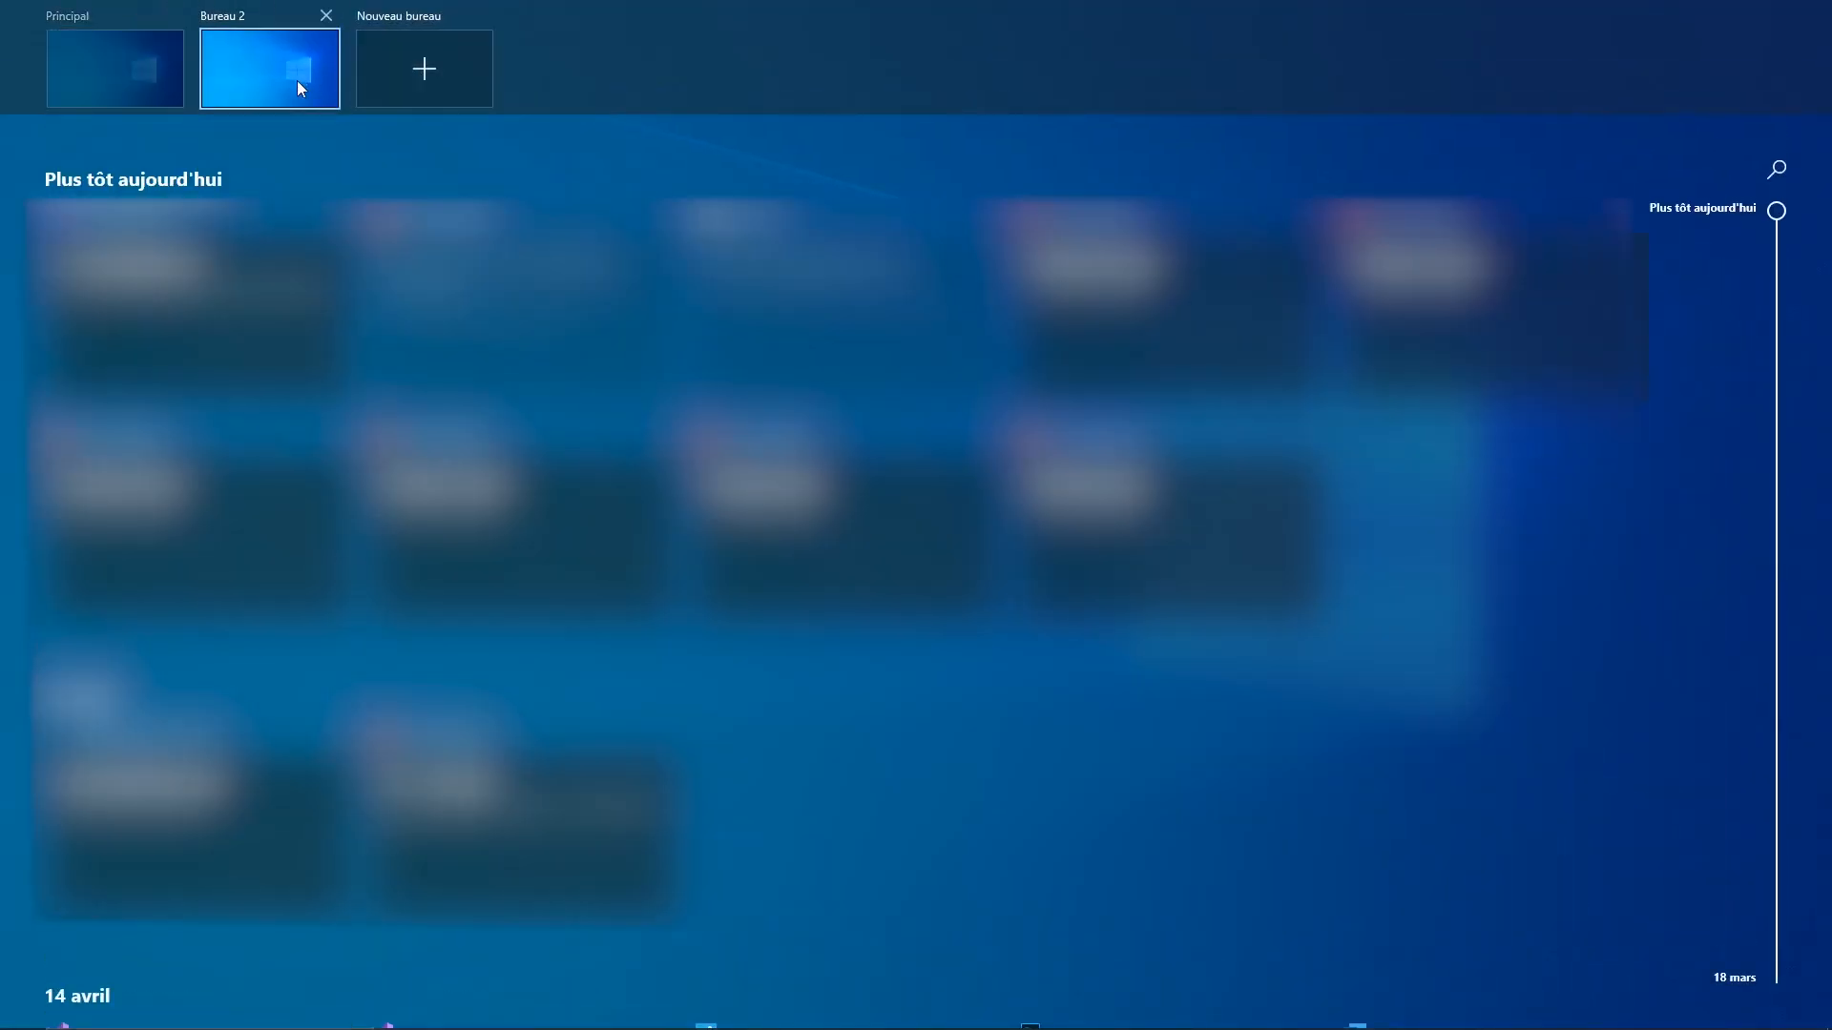
{"action": "left_click", "coordinate": [444, 84]}
{"action": "left_click", "coordinate": [484, 152]}
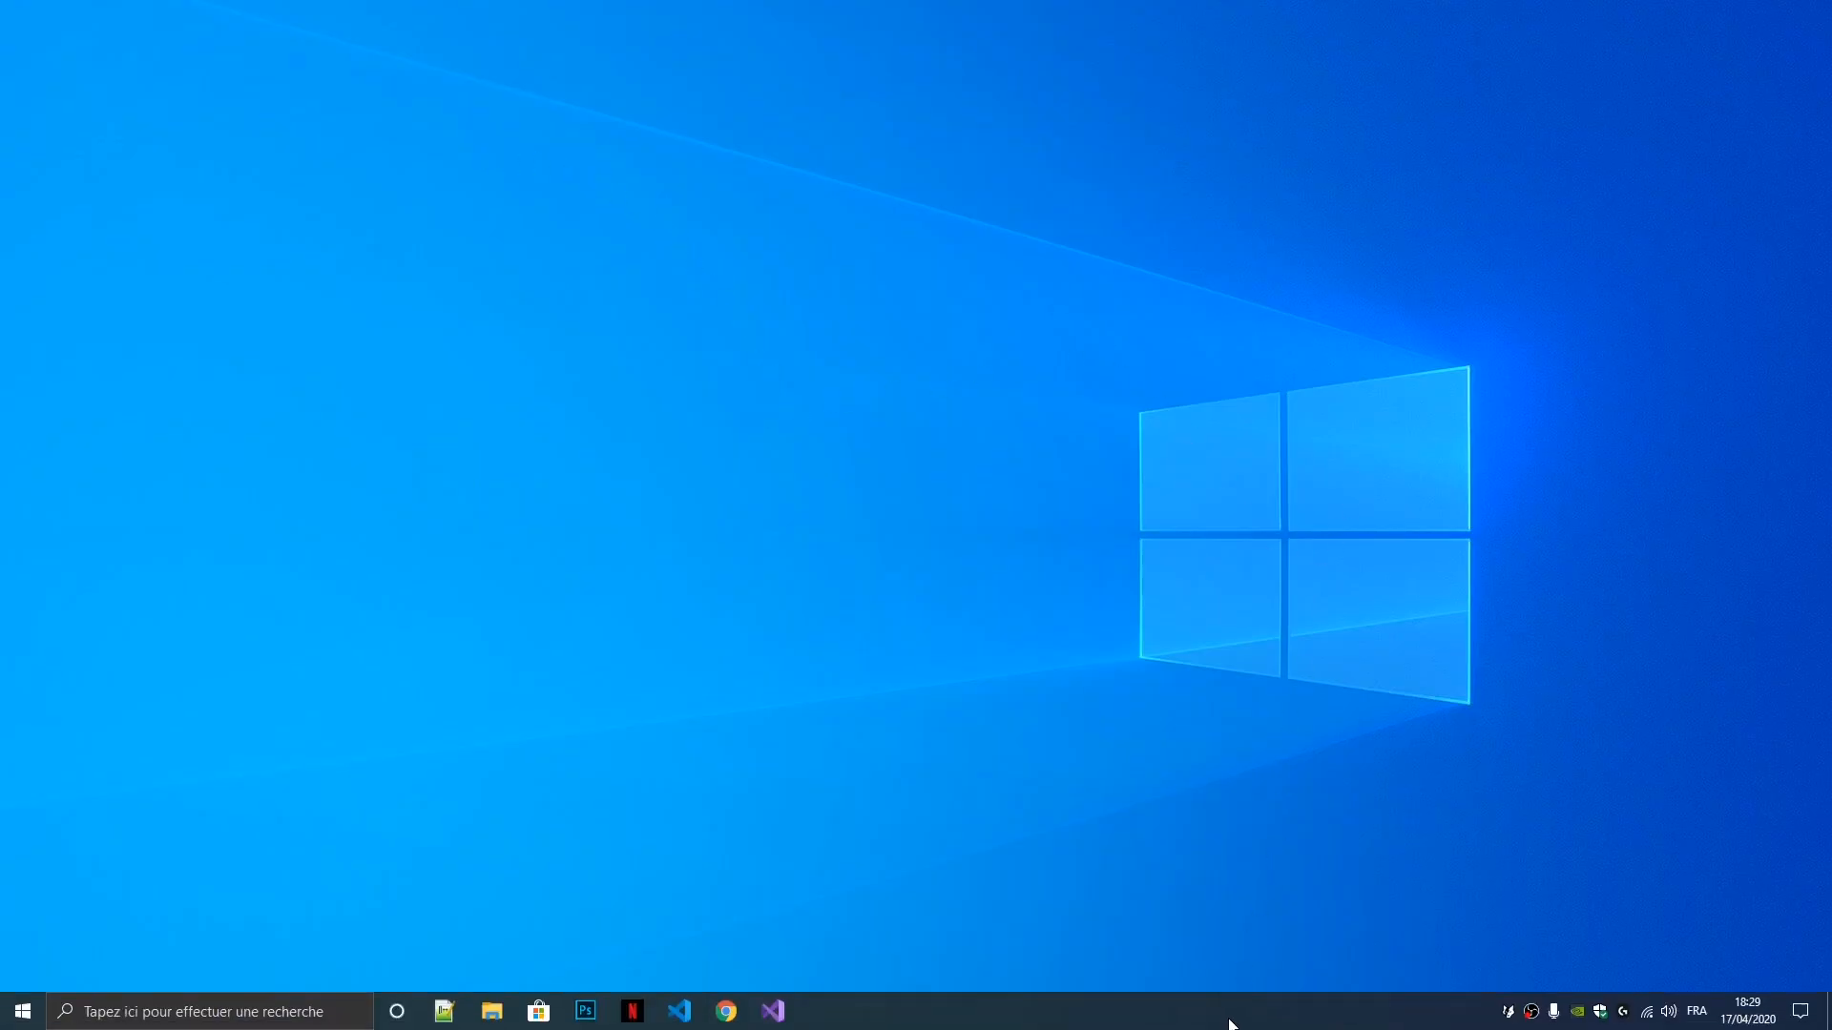
Show the Applications actives button on the taskbar and use it to open the task view.
{"action": "right_click", "coordinate": [1229, 1023]}
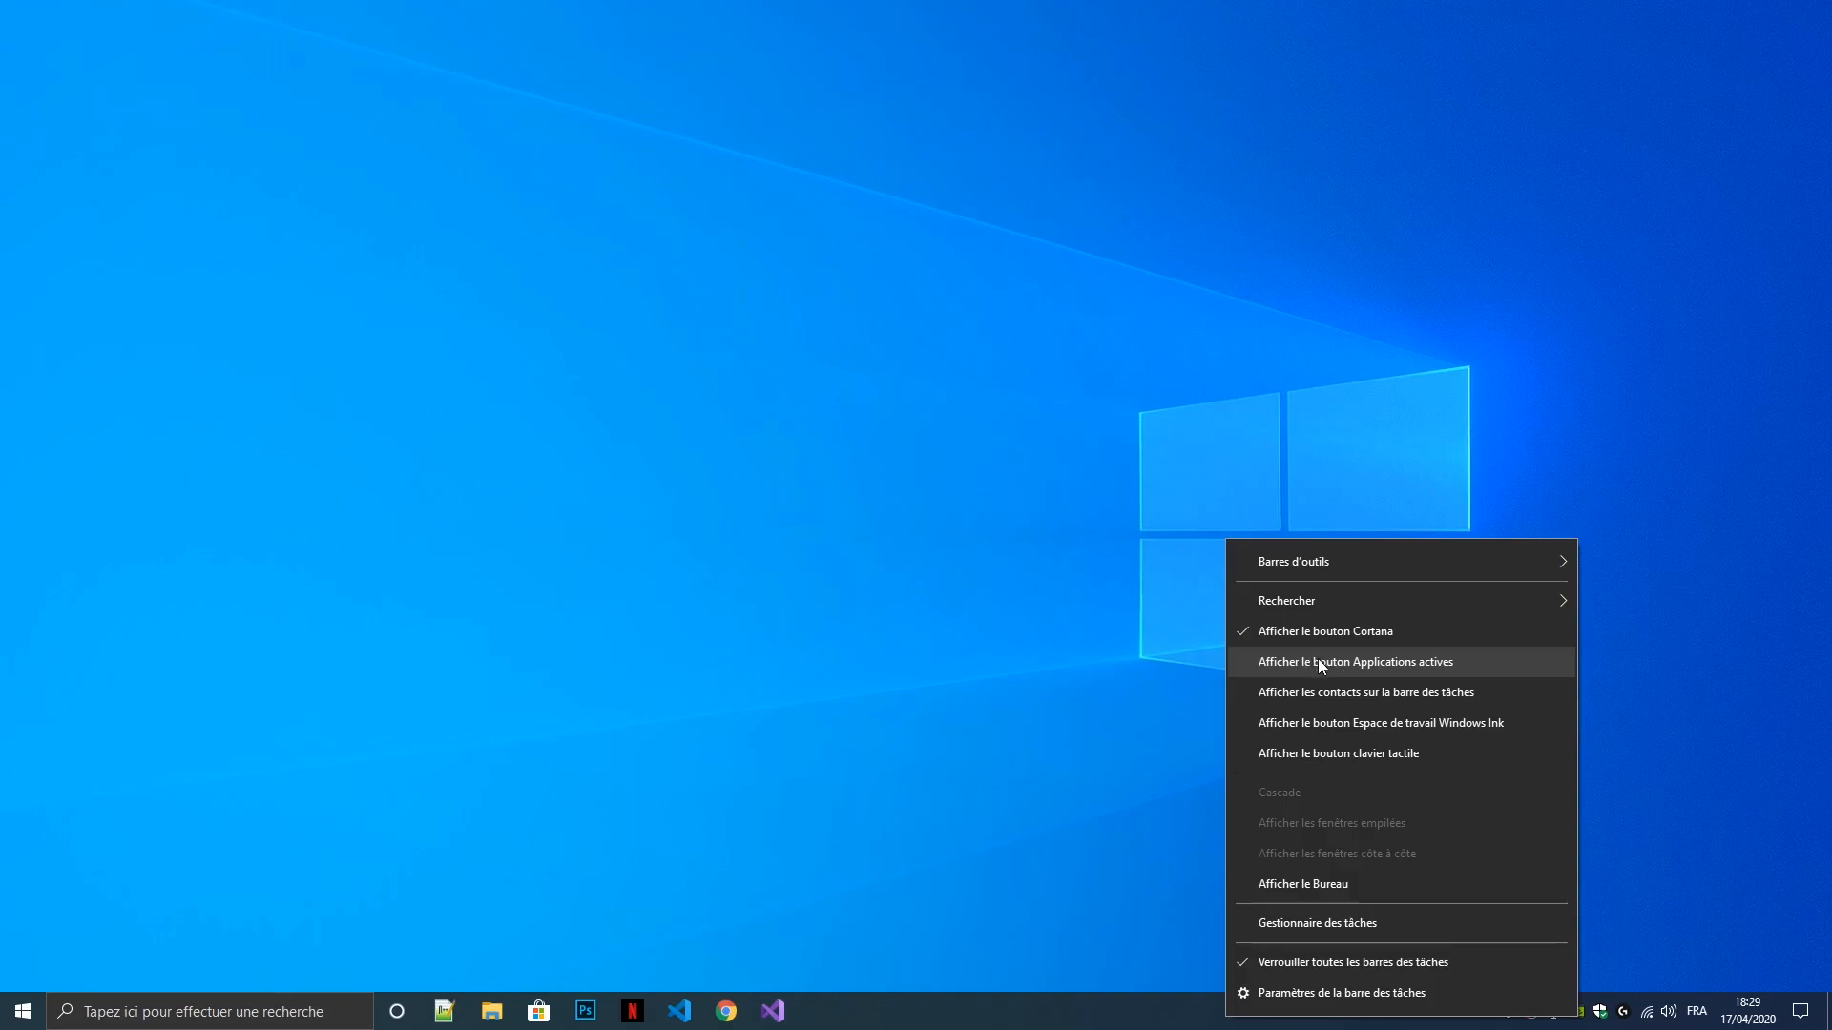
{"action": "left_click", "coordinate": [1348, 662]}
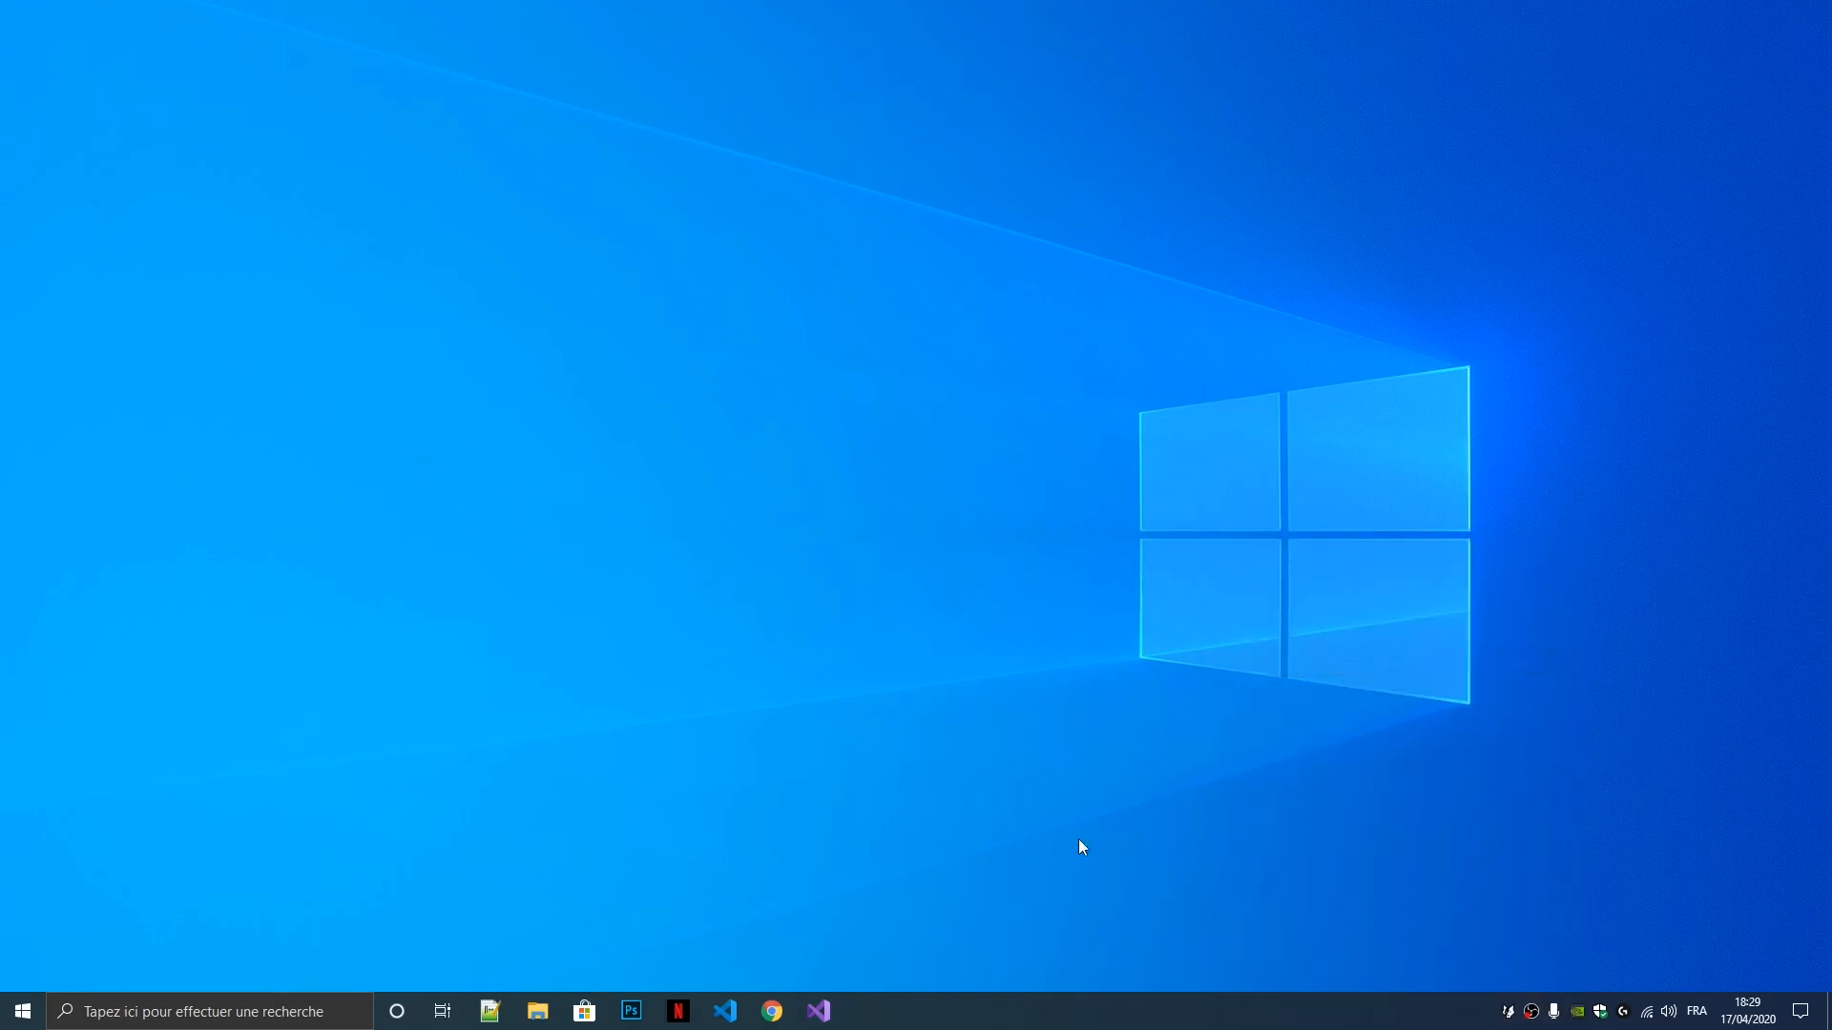
{"action": "left_click", "coordinate": [442, 1011]}
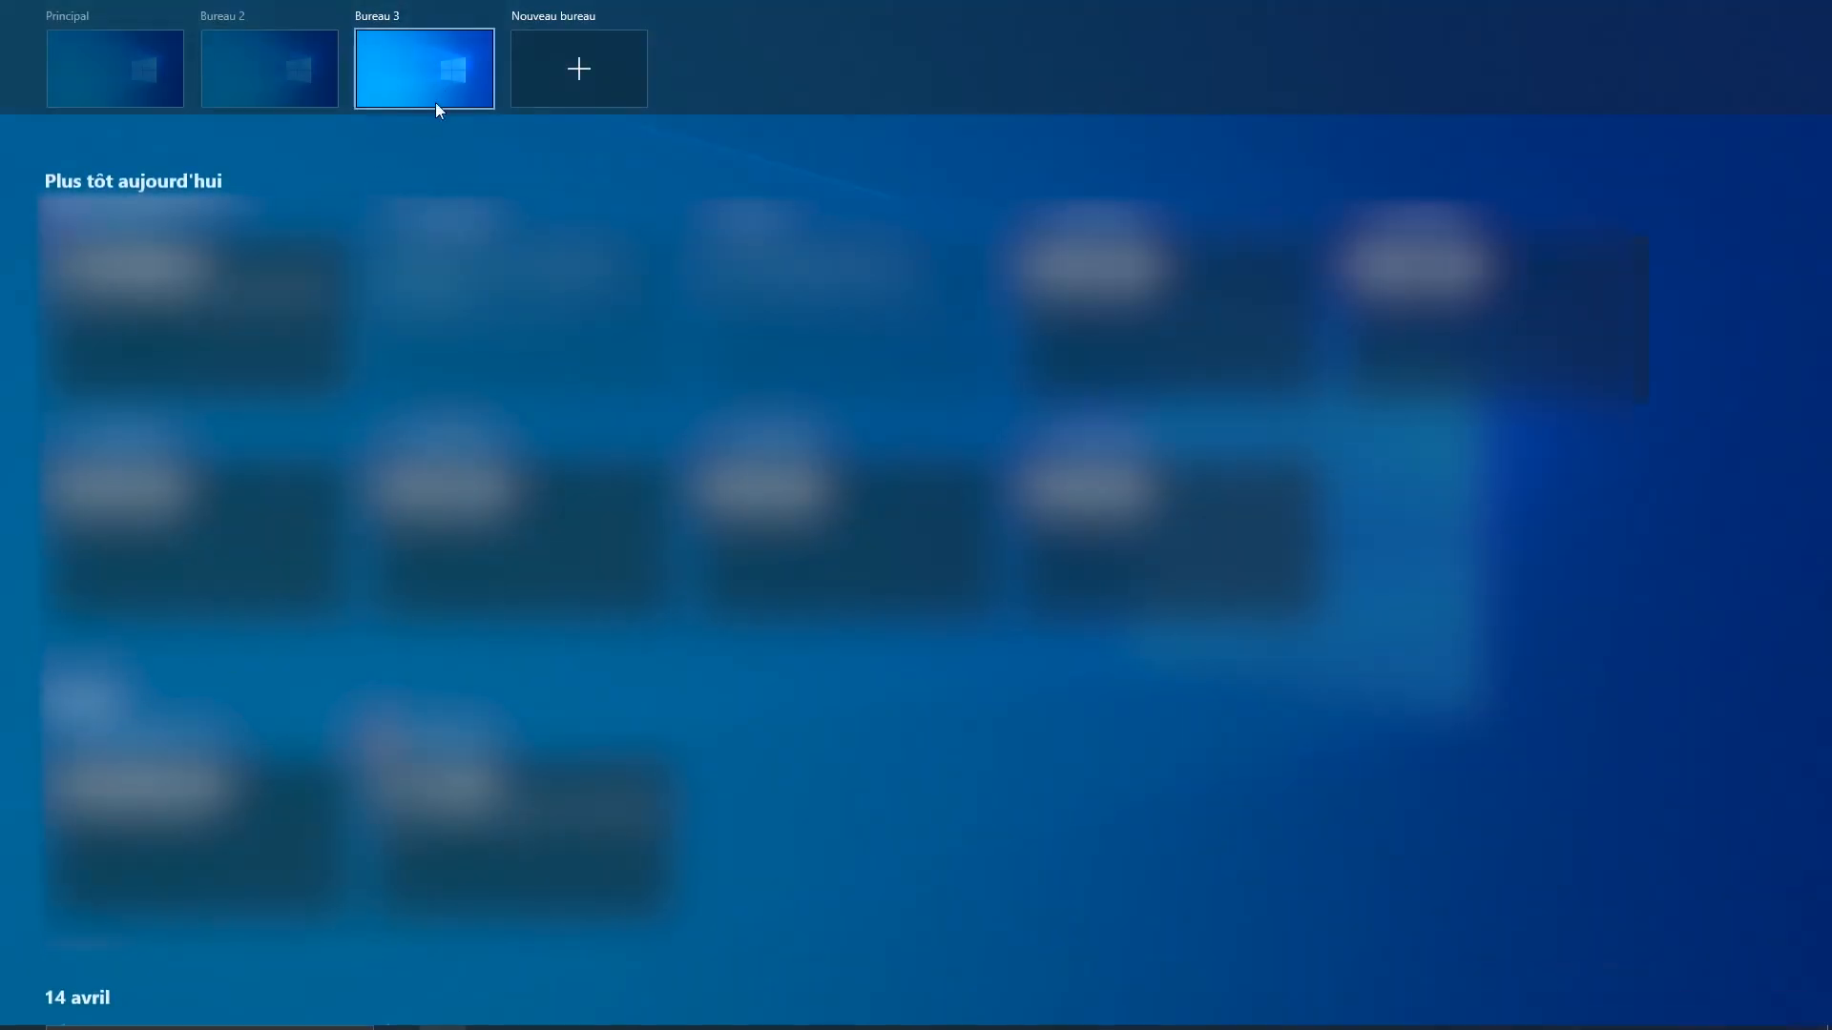
Rename the virtual desktop Bureau 2 as PRO.
{"action": "left_click", "coordinate": [225, 16]}
{"action": "type", "text": "pRO"}
{"action": "key", "text": "Return"}
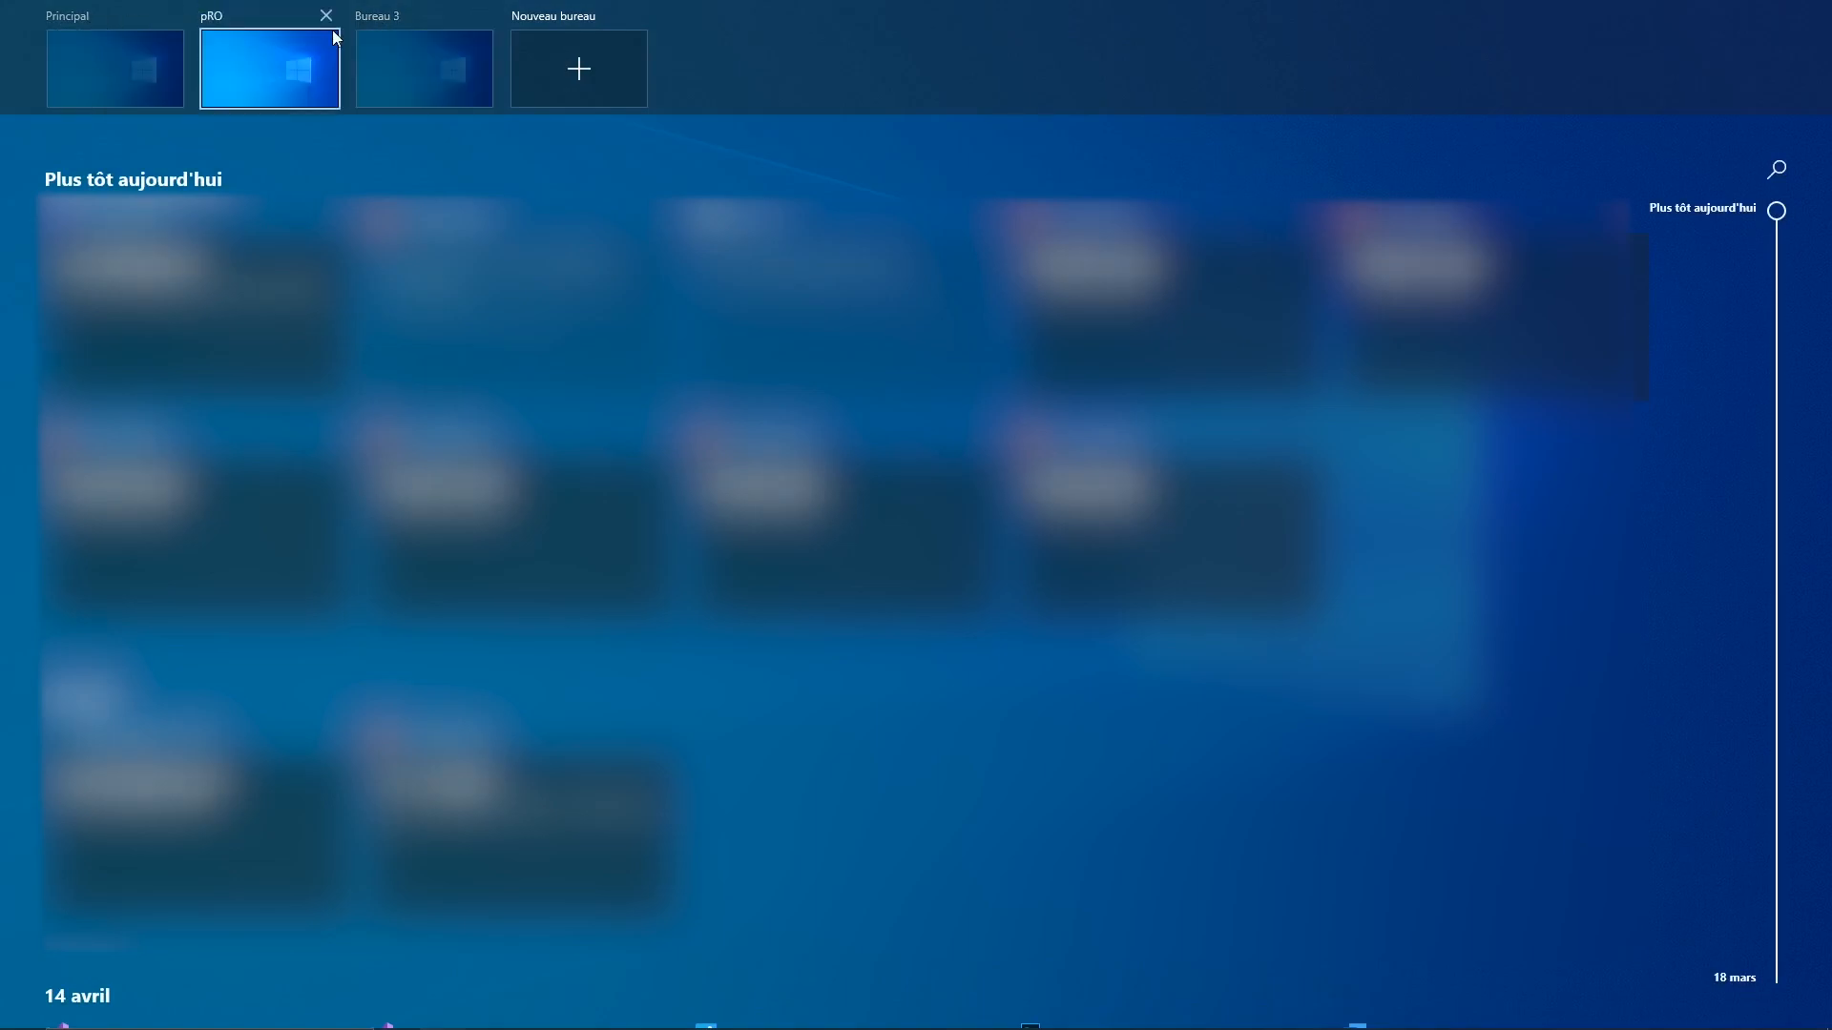
{"action": "left_click", "coordinate": [212, 16]}
{"action": "type", "text": "PRO"}
{"action": "key", "text": "Return"}
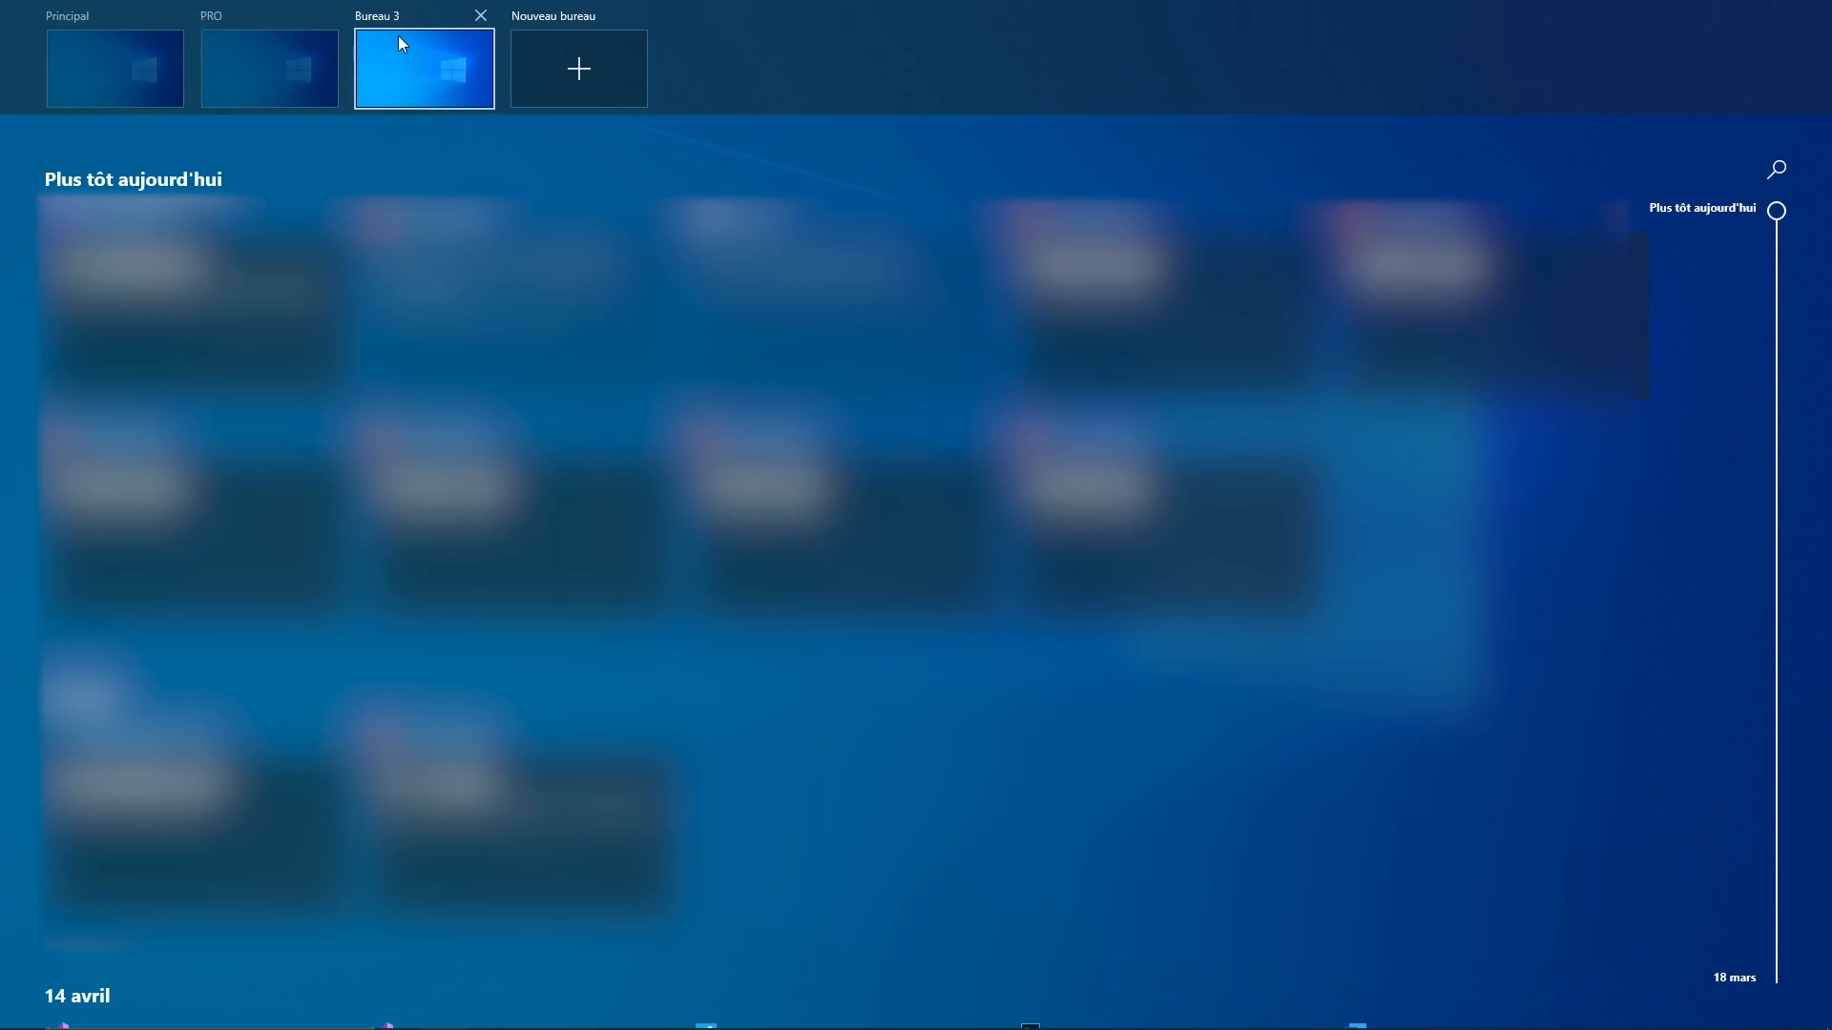
Rename the virtual desktop Bureau 3 as "Un autre" and close the task view.
{"action": "left_click", "coordinate": [403, 17]}
{"action": "type", "text": "Un autre"}
{"action": "key", "text": "Return"}
{"action": "key", "text": "Escape"}
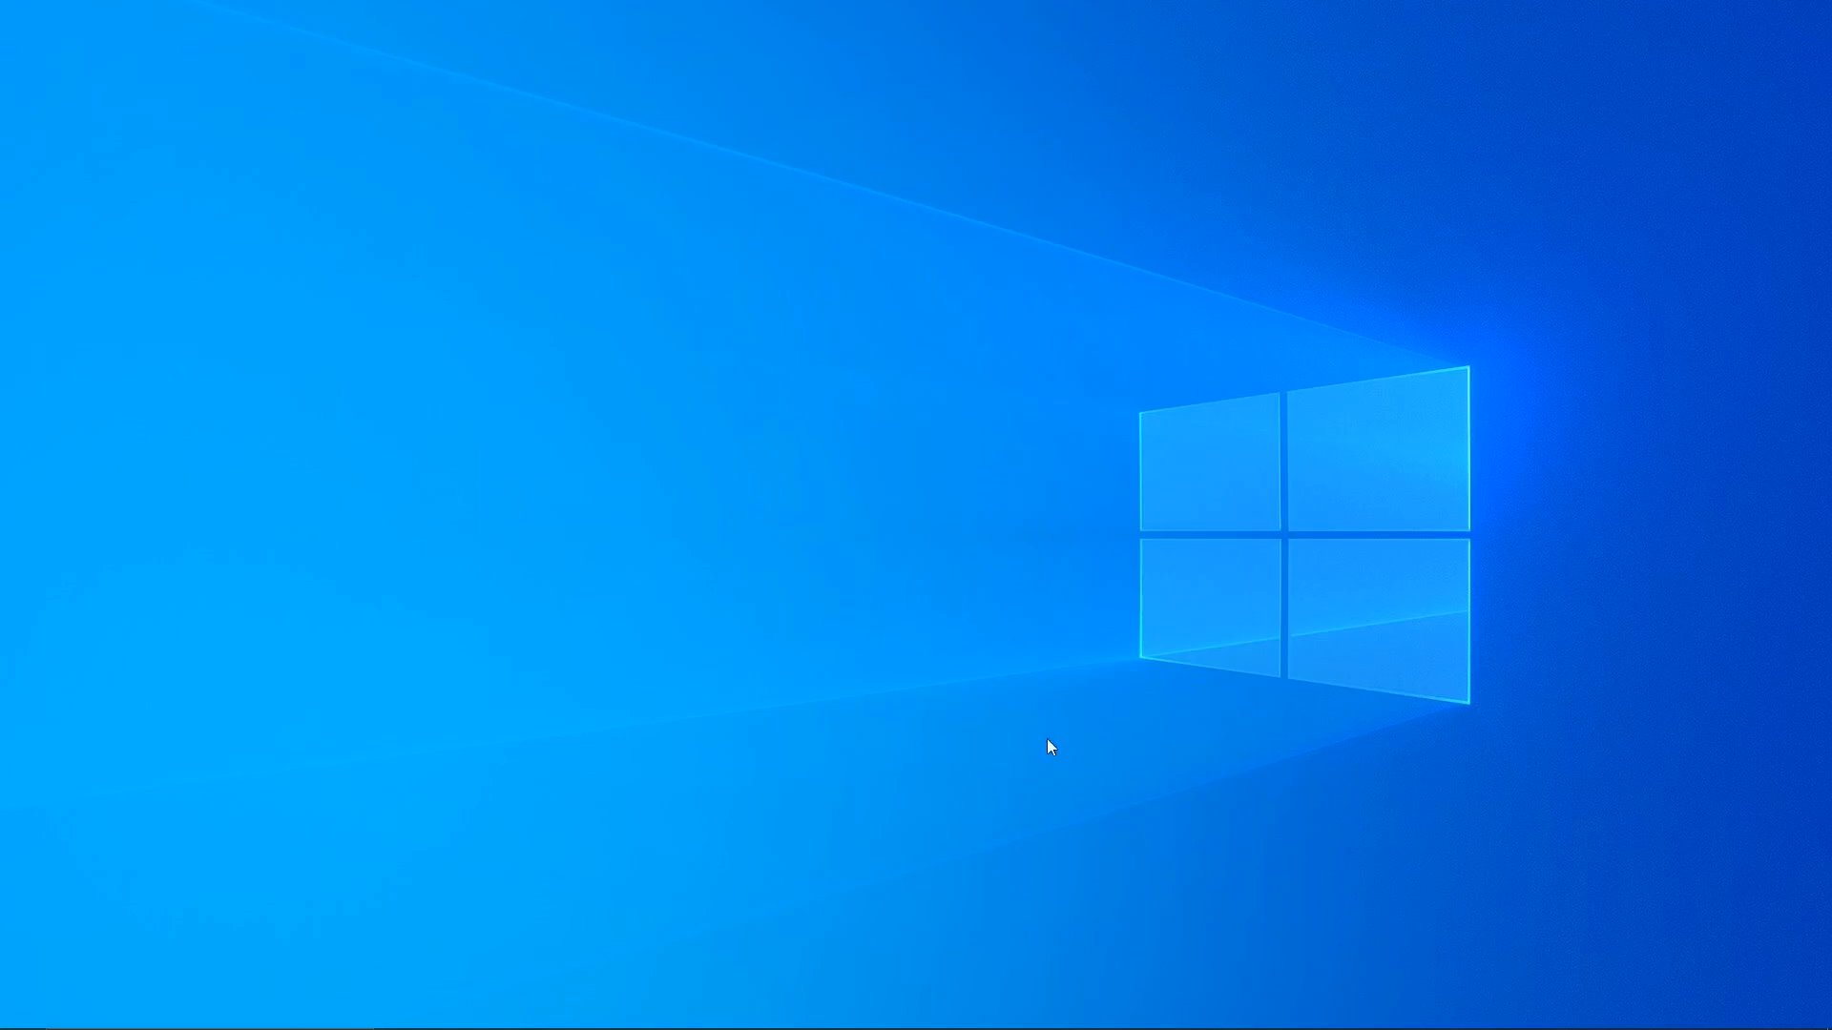
{"action": "mouse_move", "coordinate": [1011, 1029]}
{"action": "left_click", "coordinate": [1649, 1012]}
{"action": "left_click", "coordinate": [1097, 559]}
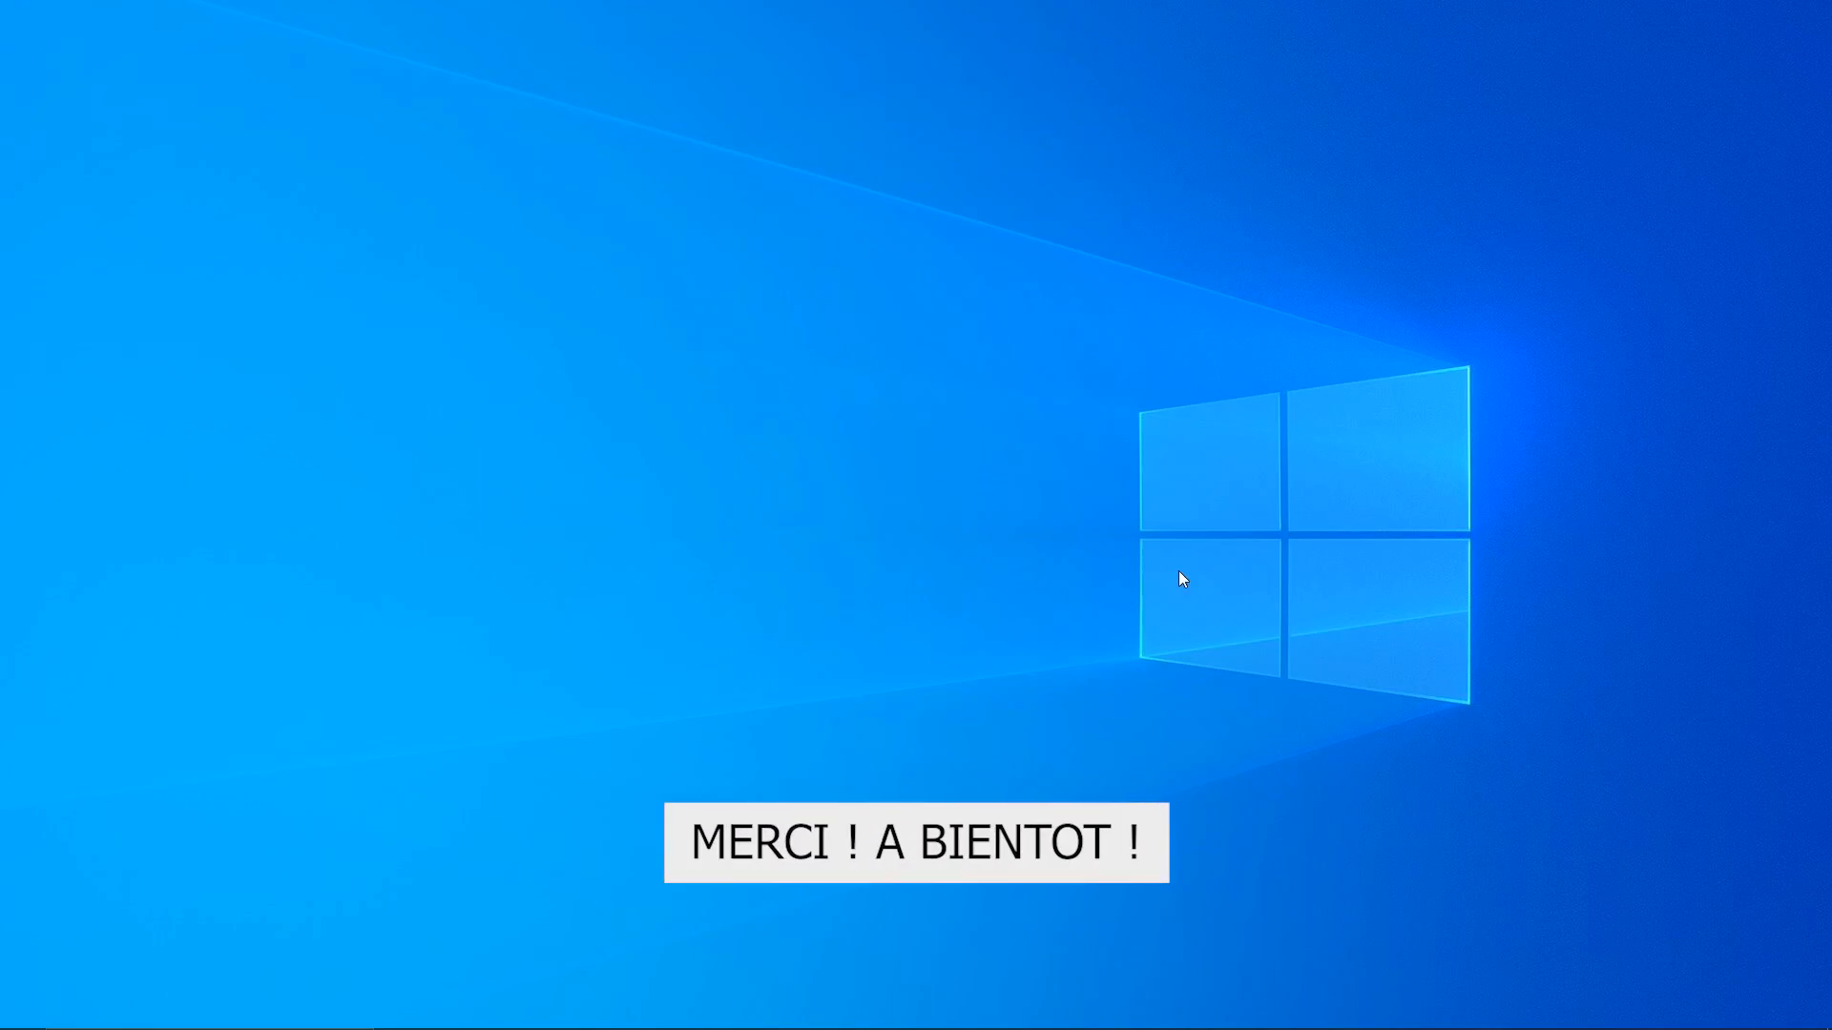